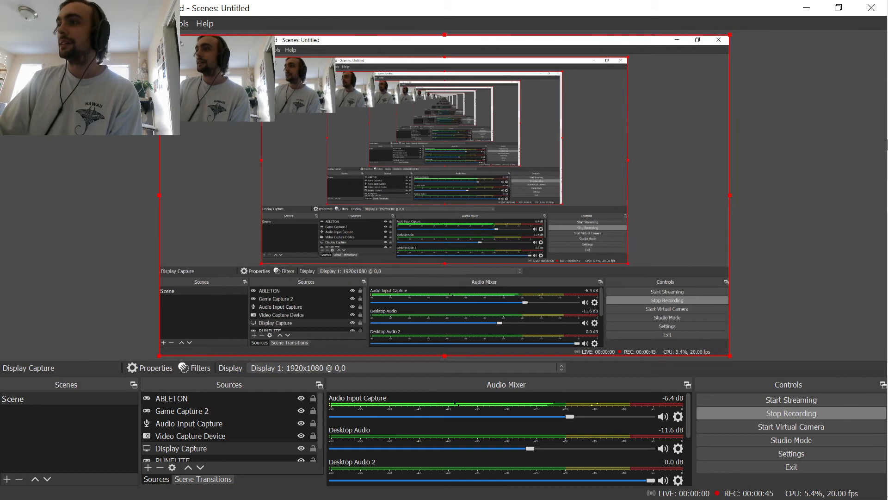
Switch to Ableton Live and load the Sonic Academy kick synthesizer on the BLEET Kick track
left_click(870, 163)
left_click(348, 193)
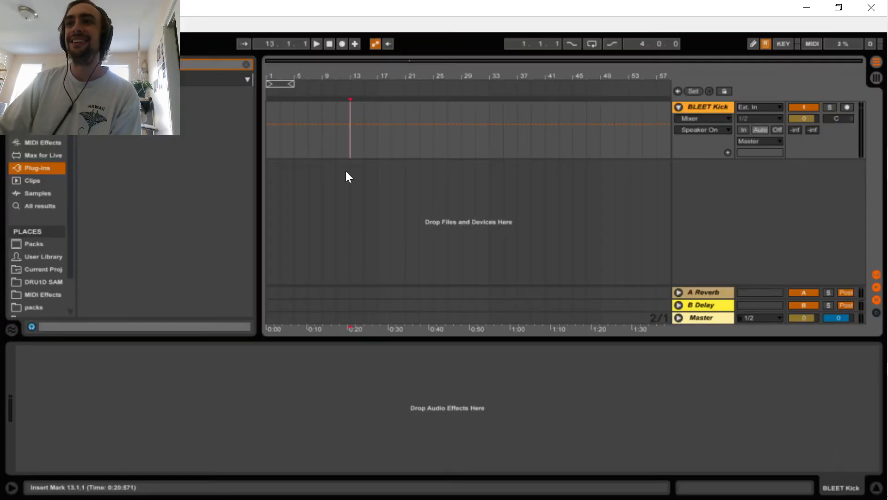
left_click(418, 139)
left_click(125, 105)
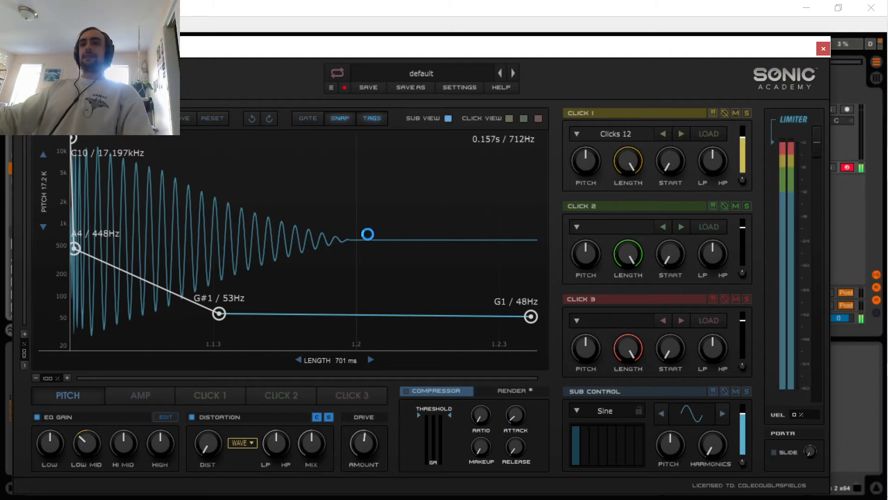
Move the second pitch node to about G#4 (415 Hz) and reshape the amp envelope to start at 1.0, with its decay node at about 0.91
left_click_drag(76, 257, 98, 250)
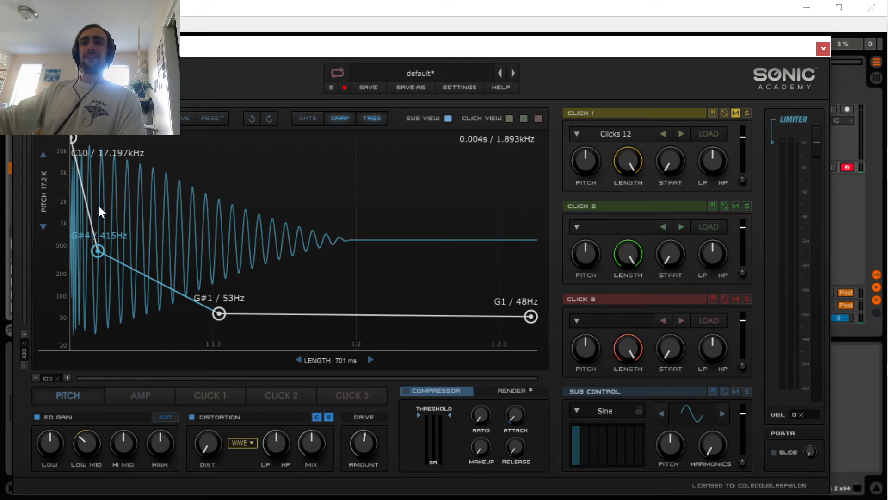
left_click(162, 394)
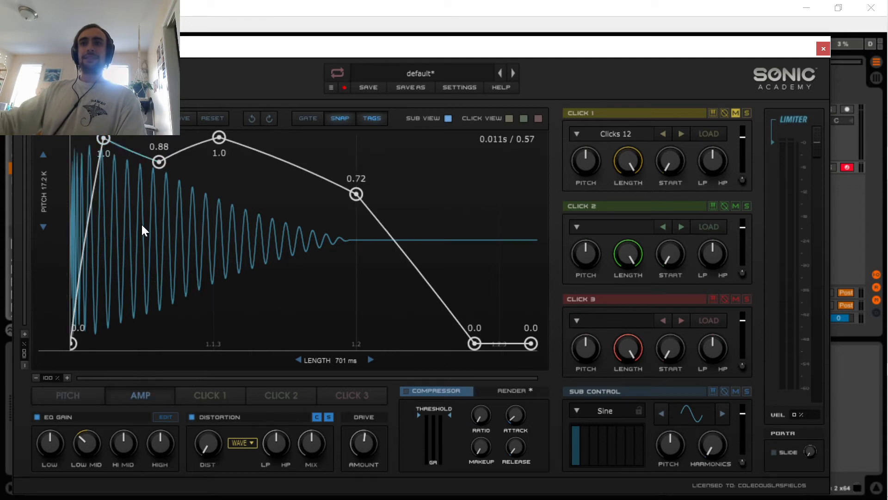
left_click_drag(162, 160, 73, 137)
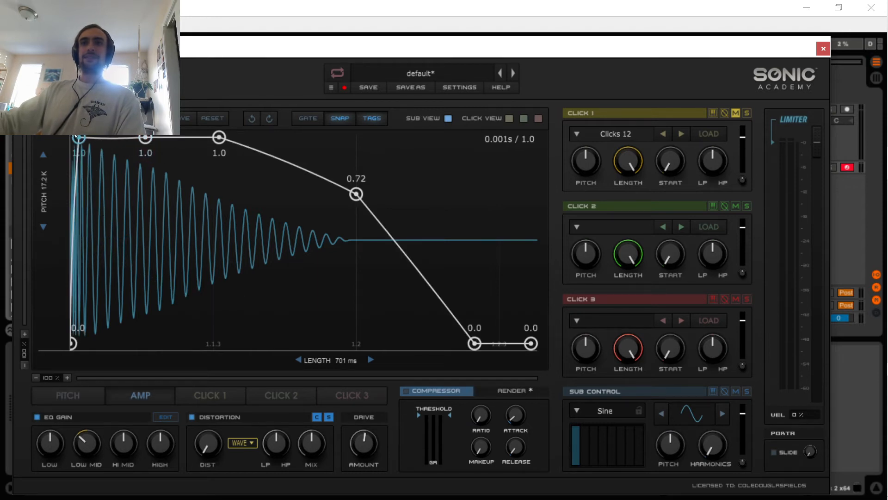
left_click_drag(364, 209, 334, 154)
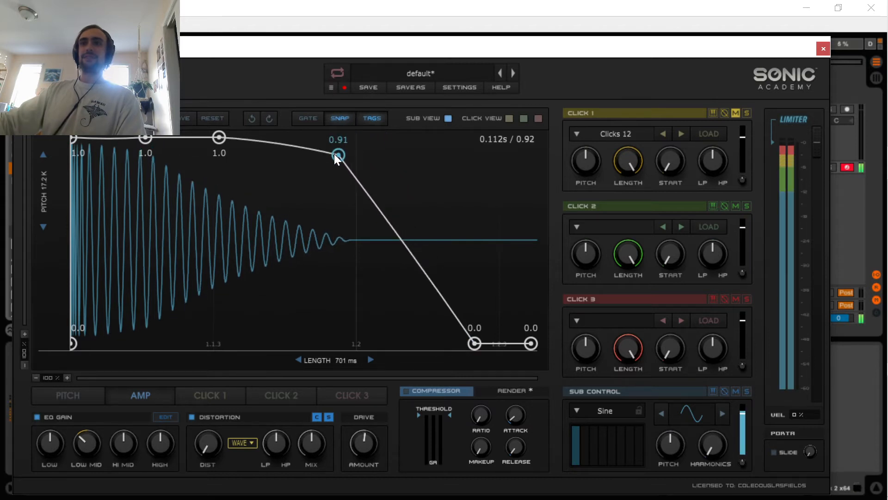
Set the pitch envelope's second node to about E4 (330 Hz) and its start node to about B7 (3.951 kHz)
left_click(62, 401)
mouse_move(97, 250)
left_mouse_down()
mouse_move(111, 270)
mouse_move(109, 255)
left_mouse_up()
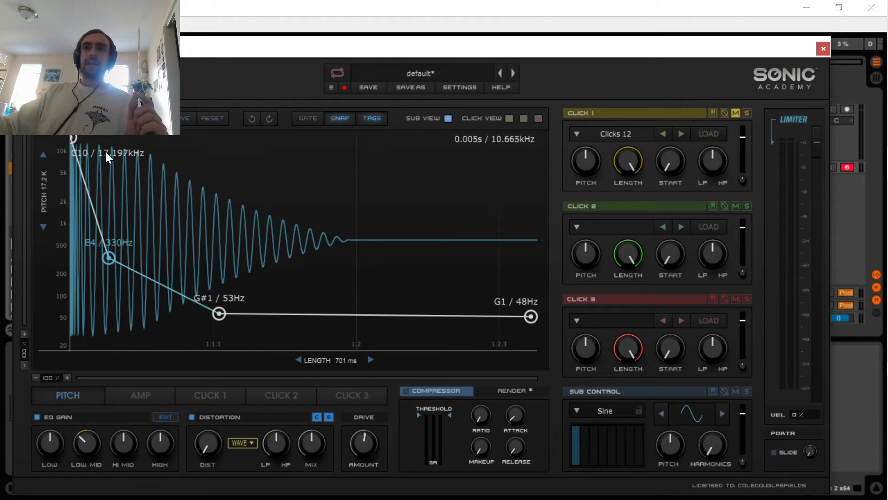
left_click_drag(74, 138, 74, 141)
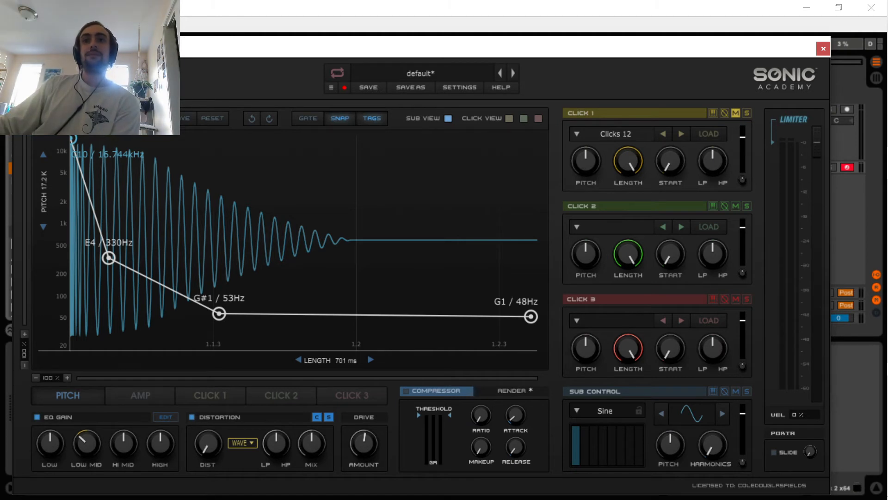
left_click_drag(72, 138, 75, 177)
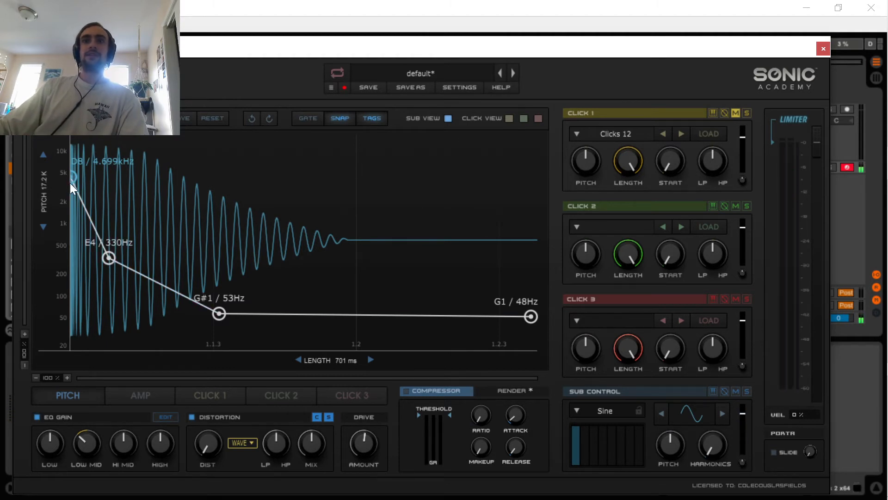
left_click_drag(73, 176, 72, 135)
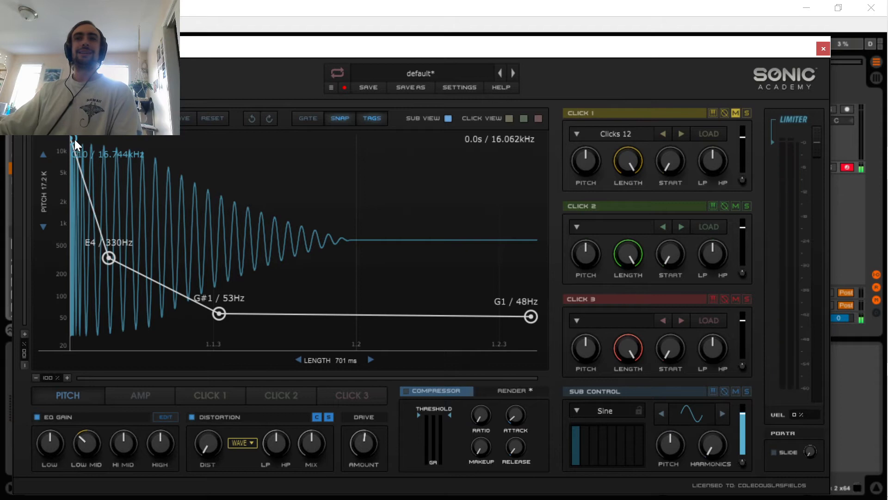
left_click_drag(74, 140, 75, 184)
left_click_drag(76, 224, 73, 198)
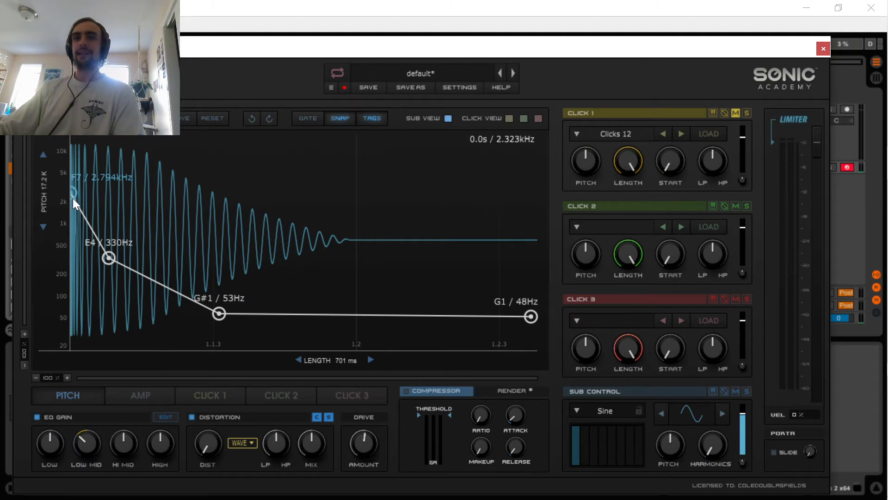
left_click_drag(74, 194, 66, 178)
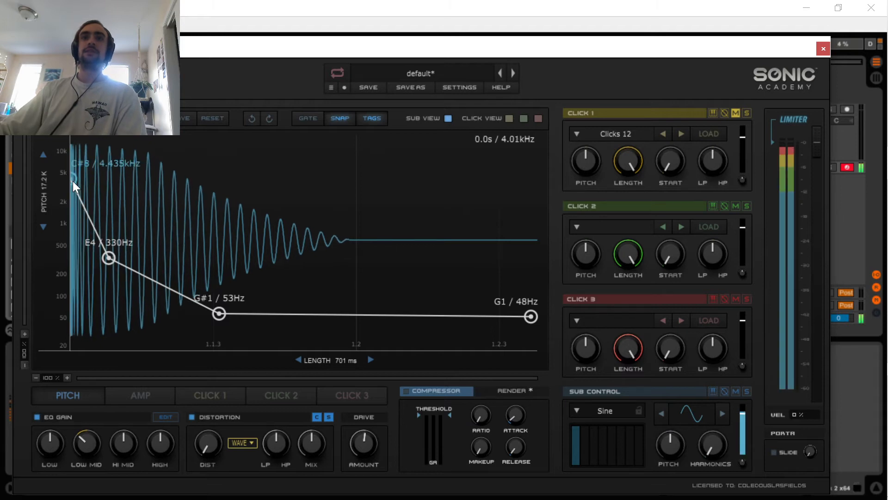
left_click_drag(73, 182, 73, 184)
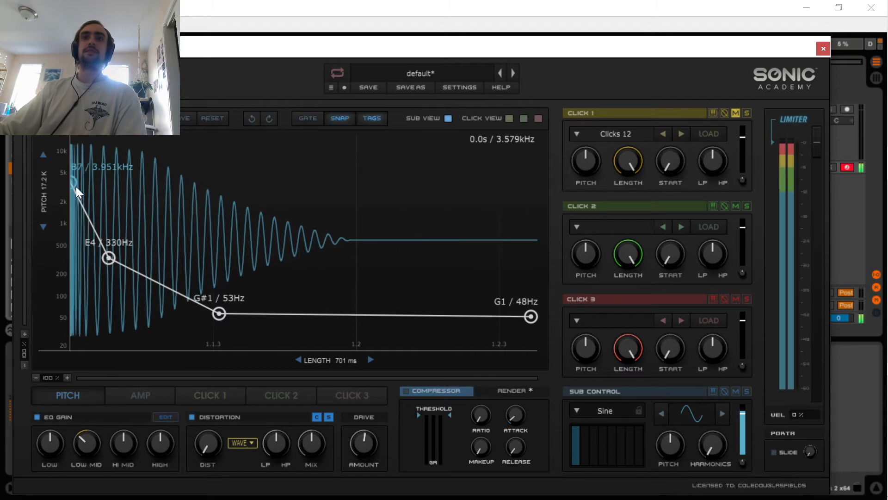
Shorten the amp envelope by moving its zero-level node earlier and its decay node earlier to a level of about 0.95
left_click(139, 395)
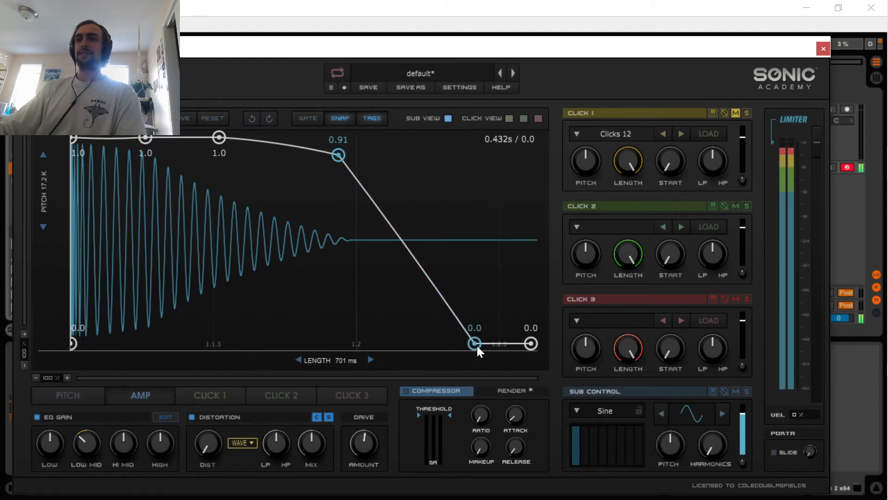
left_click_drag(476, 346, 400, 370)
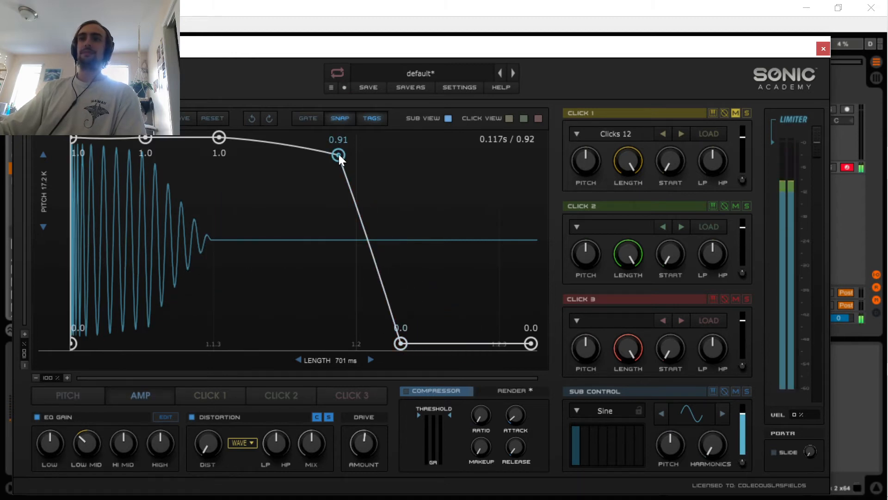
left_click_drag(339, 155, 300, 147)
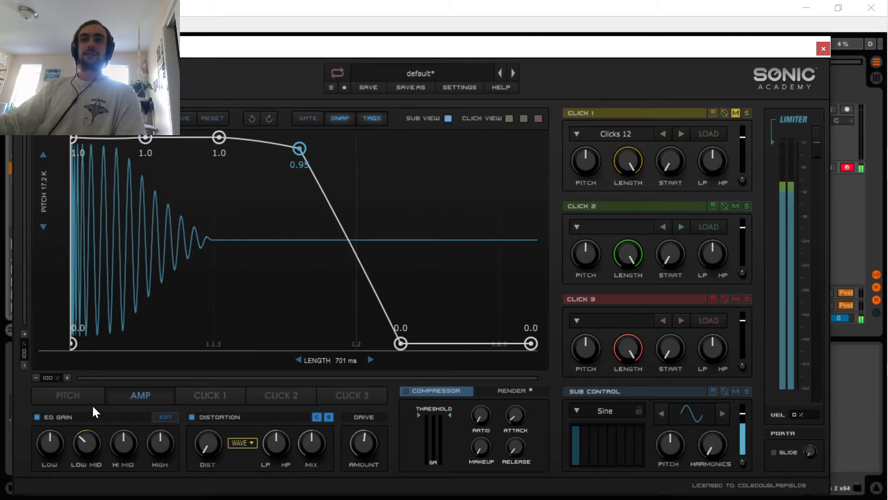
Add a pitch envelope node at about G#2 (104 Hz) and lower the last two nodes to about F1 (44 Hz) and E1 (41 Hz)
left_click(79, 400)
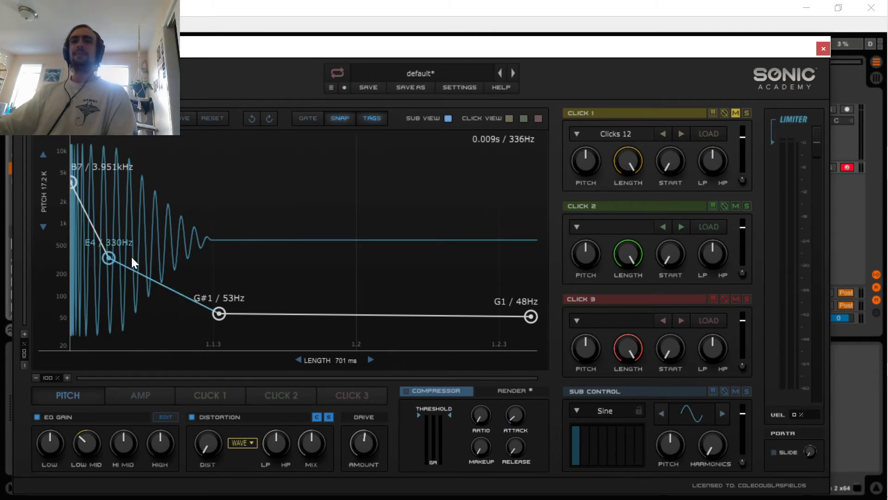
left_click(130, 399)
left_click(86, 399)
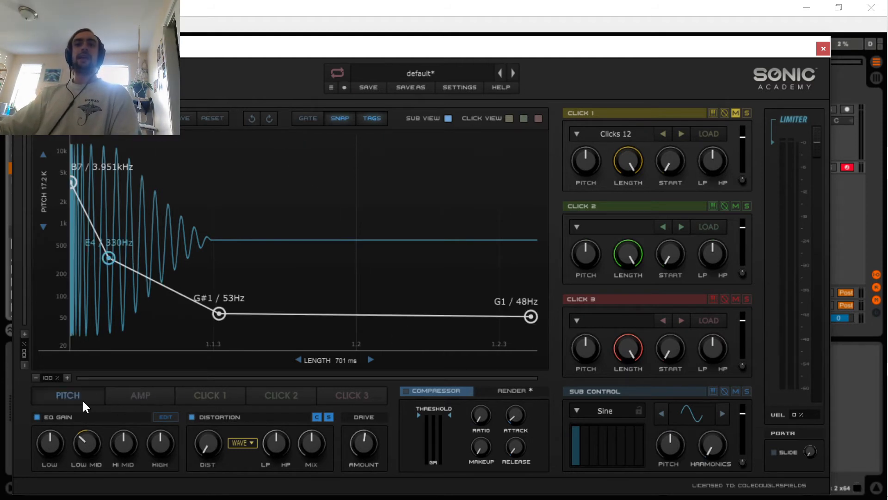
double_click(152, 306)
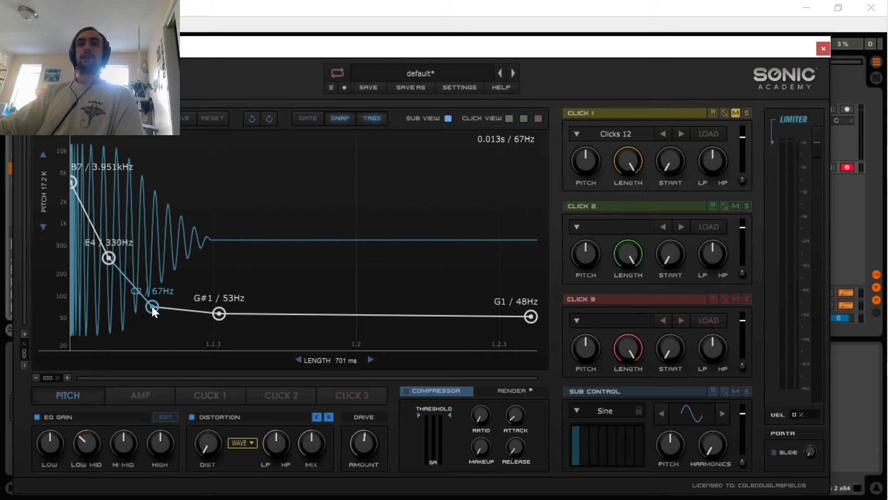
left_click_drag(150, 305, 149, 290)
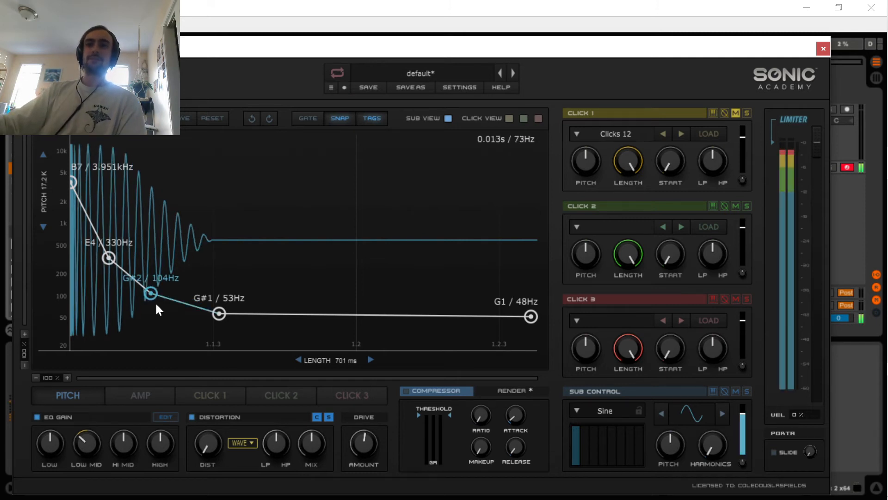
left_click_drag(218, 307, 213, 317)
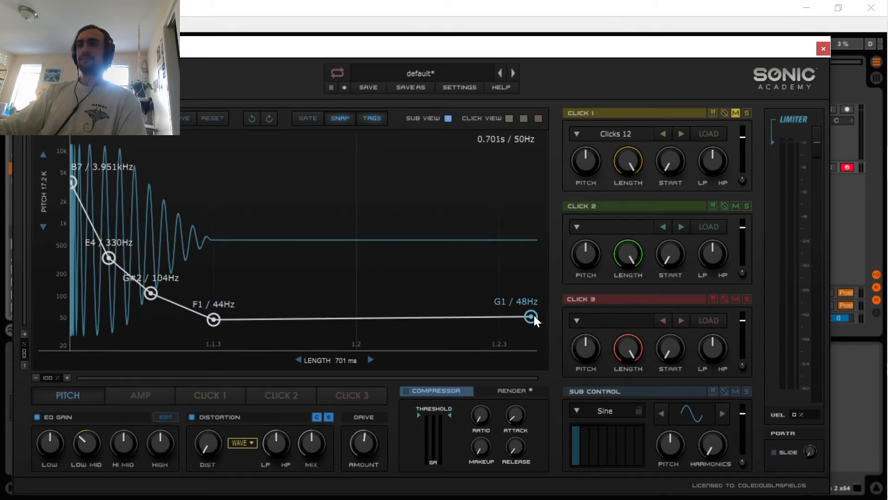
mouse_move(533, 315)
left_mouse_down()
mouse_move(533, 323)
mouse_move(533, 306)
mouse_move(538, 318)
left_mouse_up()
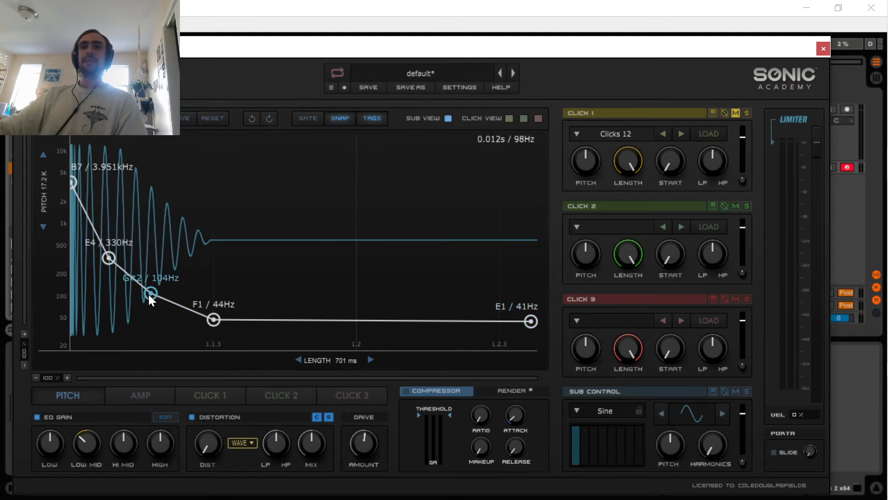
Try different pitch sweep shapes by moving the second and third nodes, bringing the second to about G6 (1.568 kHz)
left_click_drag(148, 295, 106, 210)
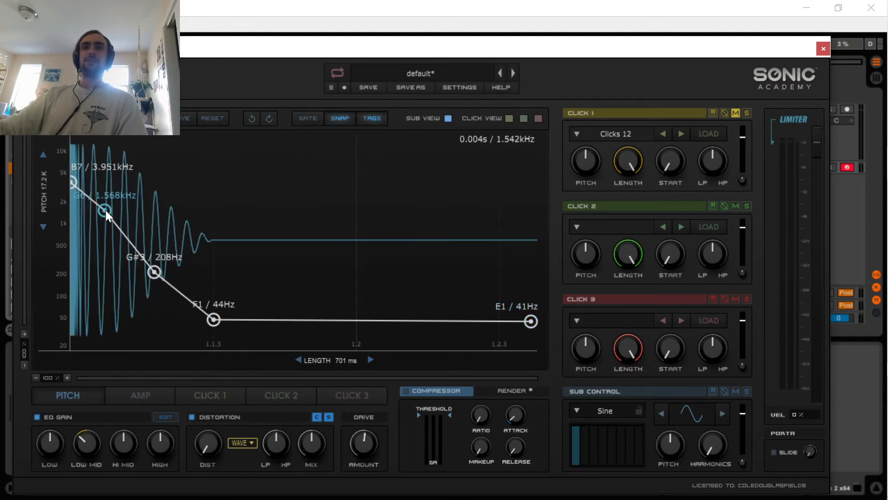
left_click_drag(158, 277, 150, 249)
left_click_drag(105, 217, 91, 208)
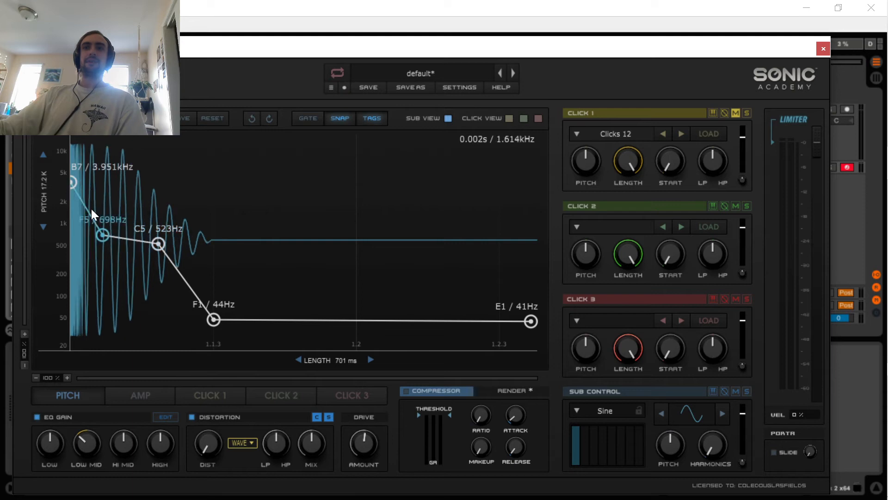
left_click_drag(157, 247, 132, 291)
left_click_drag(101, 233, 129, 204)
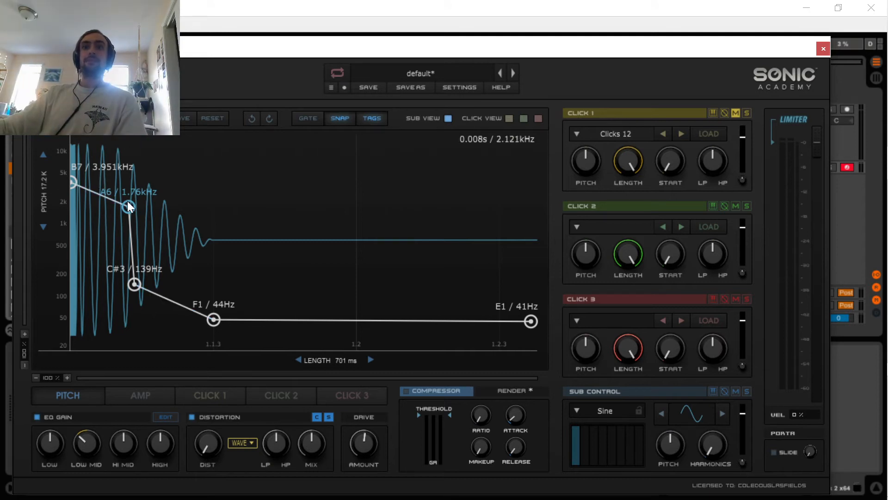
left_click_drag(127, 204, 117, 204)
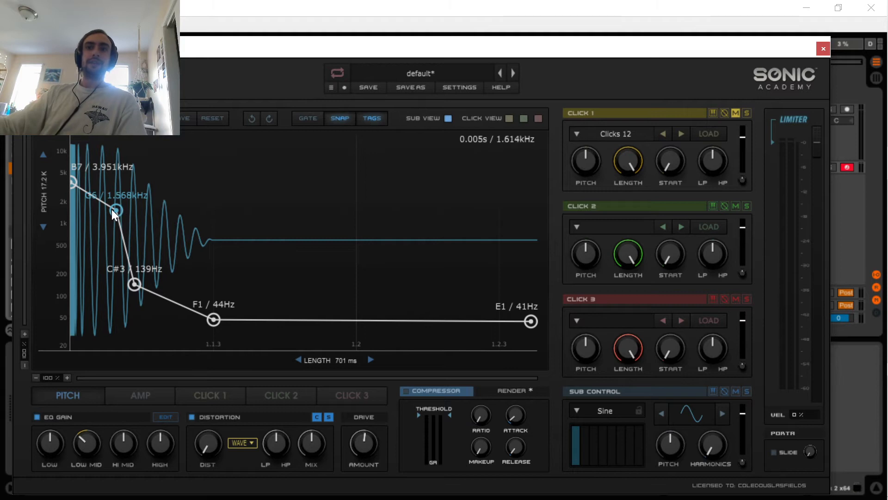
Smooth the pitch curve by setting the second node to about D#5 (622 Hz) and the third to about E3 (165 Hz)
left_click_drag(111, 209, 92, 246)
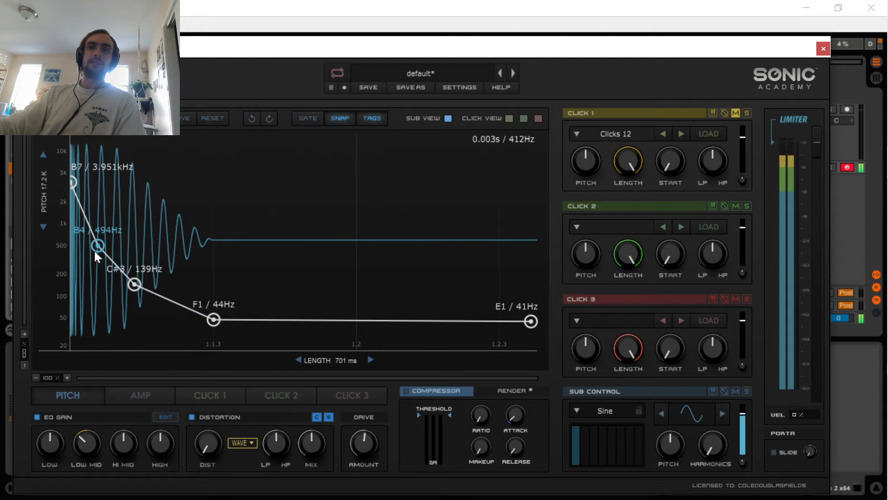
left_click_drag(95, 248, 95, 250)
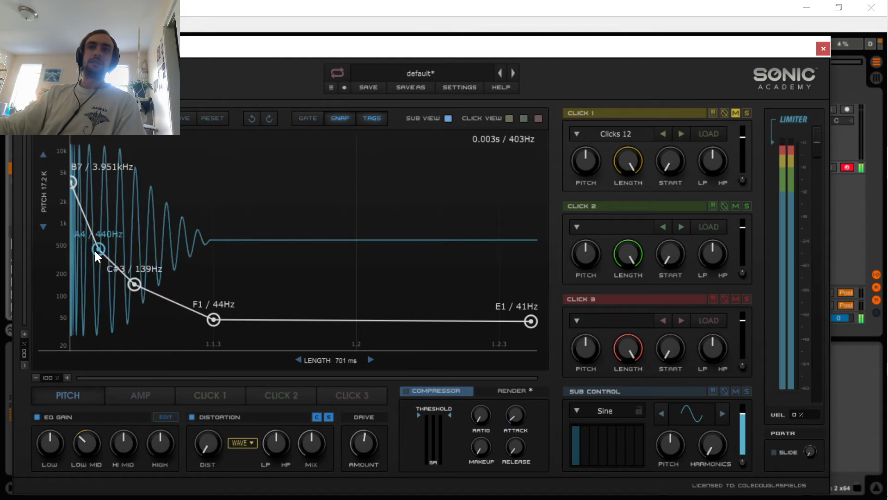
mouse_move(138, 287)
left_mouse_down()
mouse_move(160, 250)
mouse_move(154, 273)
mouse_move(137, 273)
left_mouse_up()
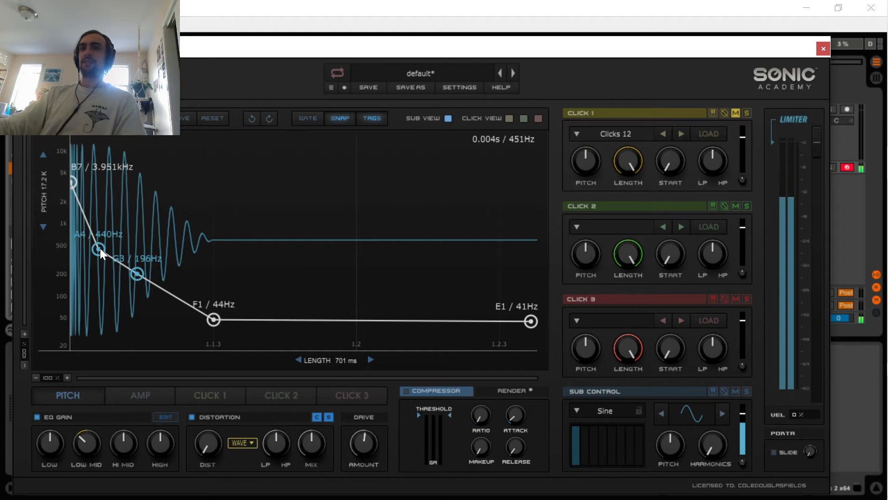
left_click_drag(100, 248, 96, 240)
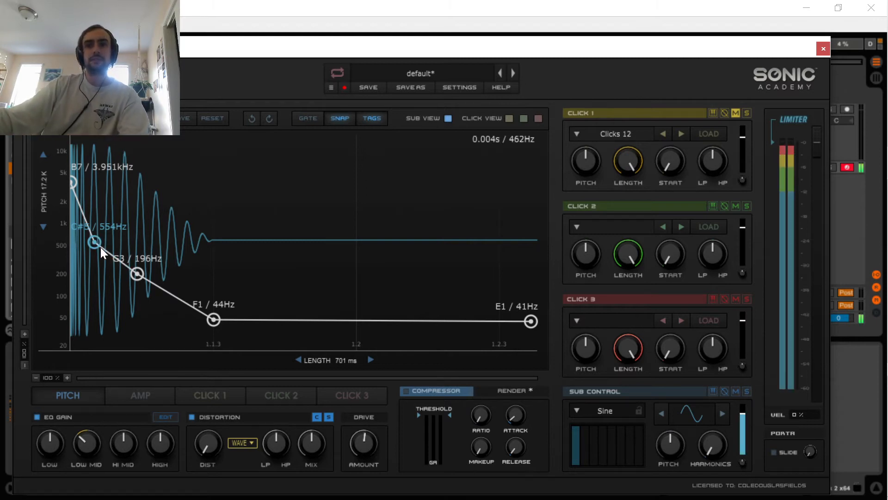
mouse_move(99, 245)
left_mouse_down()
mouse_move(140, 269)
mouse_move(141, 257)
mouse_move(132, 269)
mouse_move(96, 231)
mouse_move(92, 242)
left_mouse_up()
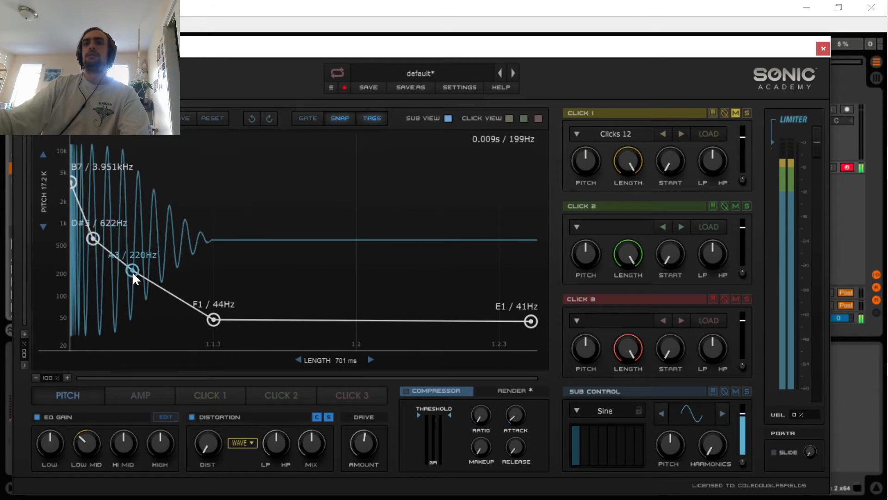
mouse_move(133, 272)
left_mouse_down()
mouse_move(138, 259)
mouse_move(140, 284)
left_mouse_up()
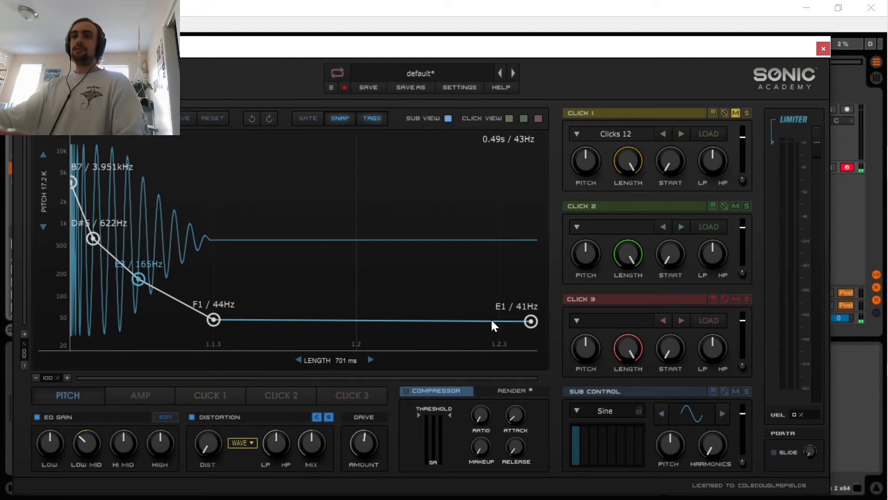
Tighten the amp envelope's tail by moving its zero-level node slightly earlier and its decay node to a level of about 0.97
left_click(152, 392)
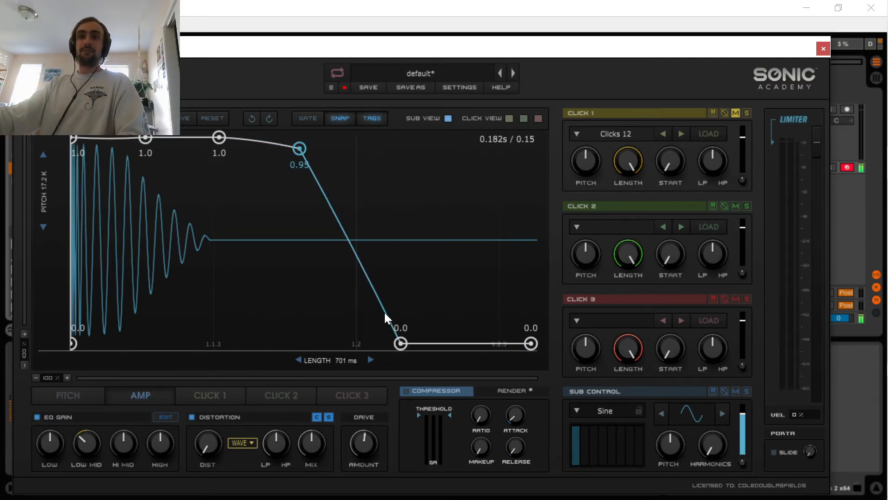
left_click_drag(398, 343, 386, 348)
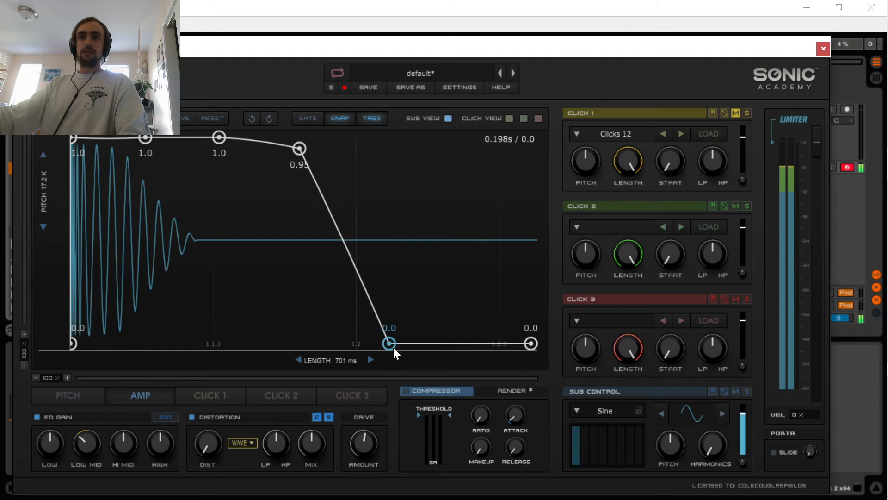
mouse_move(302, 151)
left_mouse_down()
mouse_move(314, 154)
mouse_move(308, 132)
mouse_move(293, 146)
left_mouse_up()
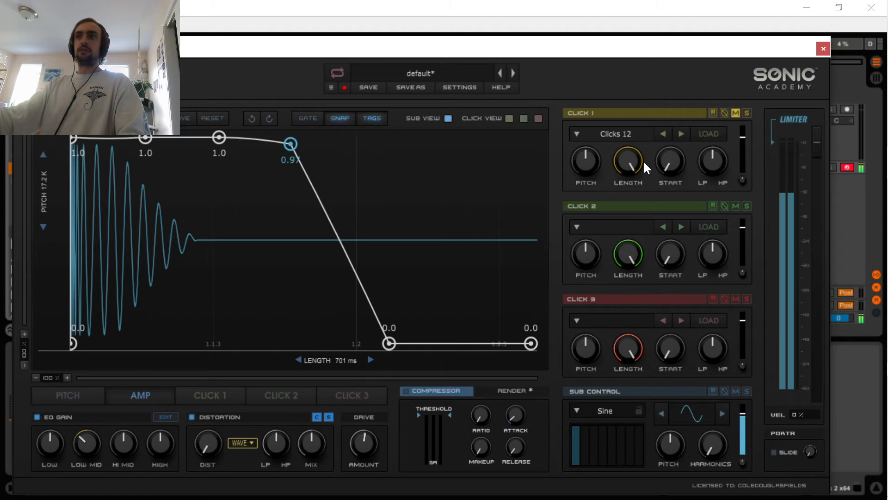
Switch Click 1 to Clicks 13 and listen to it in the kick, leaving Click 1 muted and Click 2 unmuted
left_click(681, 134)
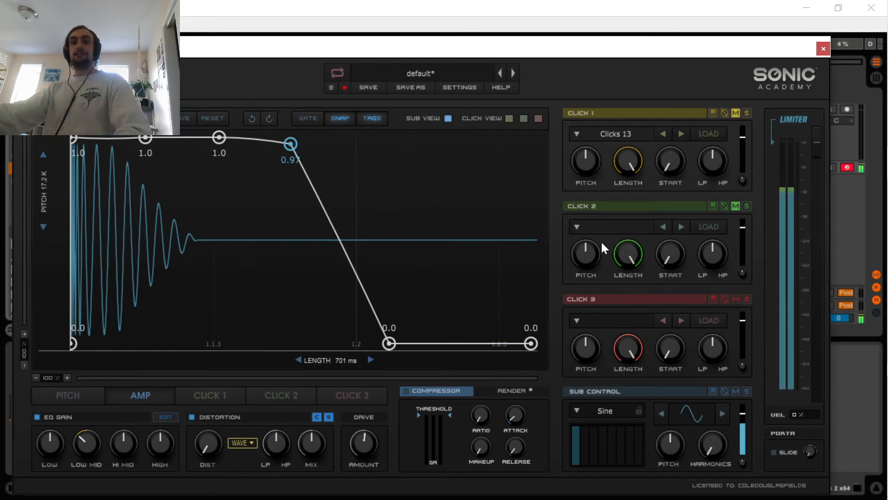
left_click(735, 112)
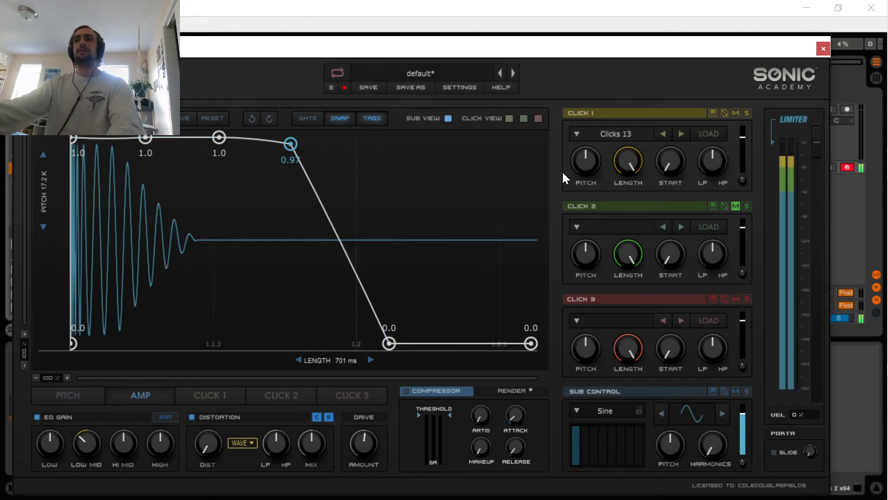
left_click(736, 206)
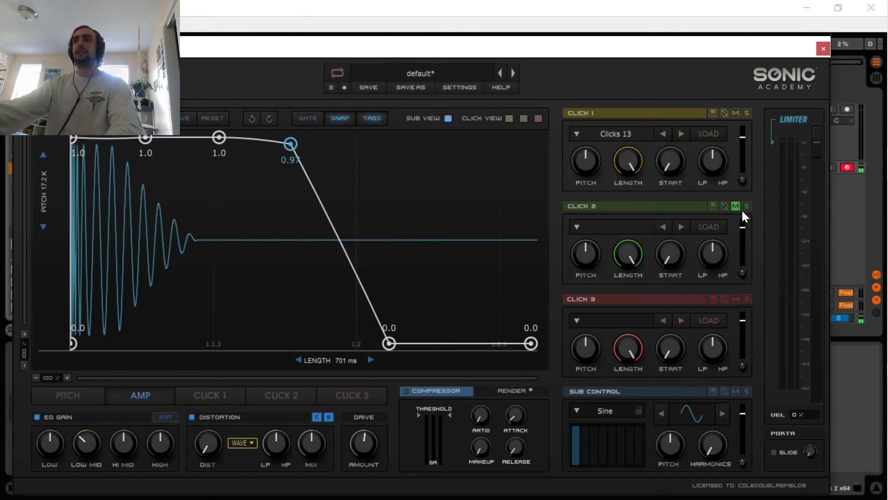
left_click(736, 113)
Audition factory click samples in the Click 2 layer, from Clicks 03 through Clicks 07
left_click(602, 226)
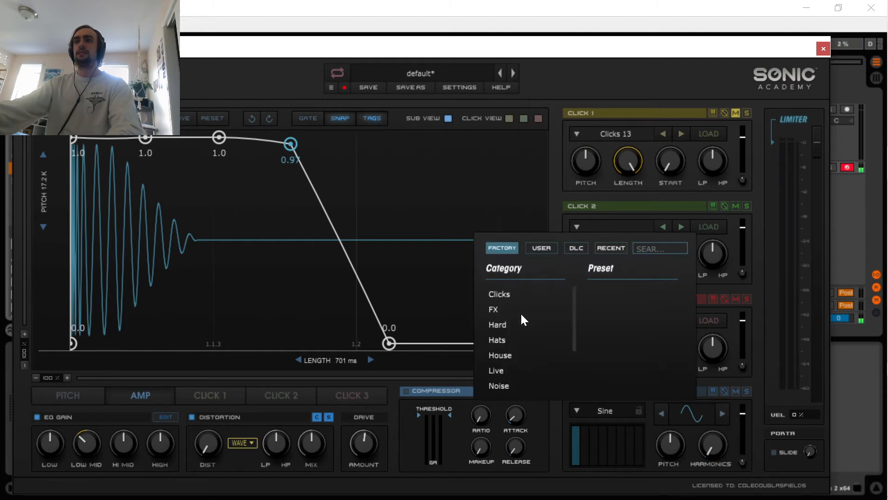
left_click(506, 297)
left_click(629, 324)
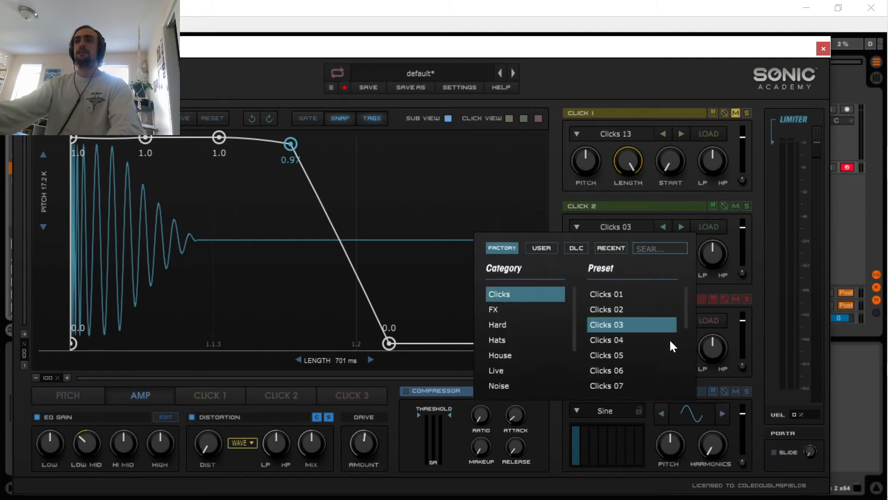
left_click(634, 328)
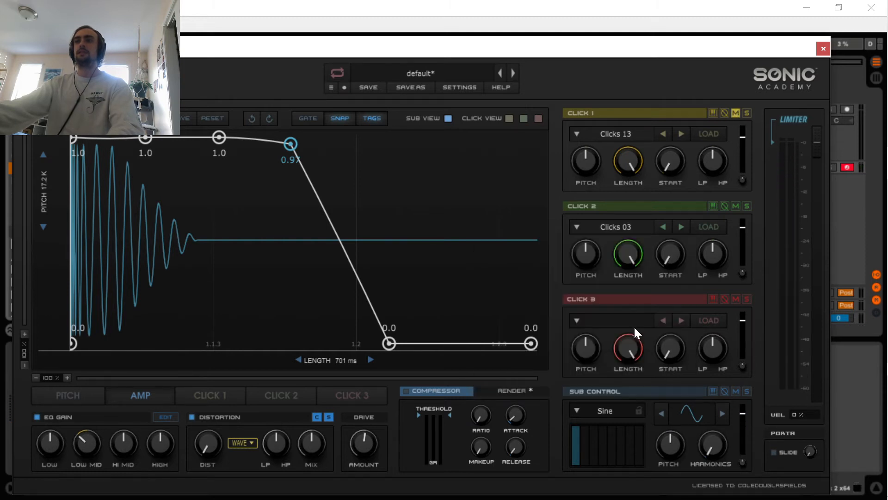
left_click(679, 226)
left_click(678, 227)
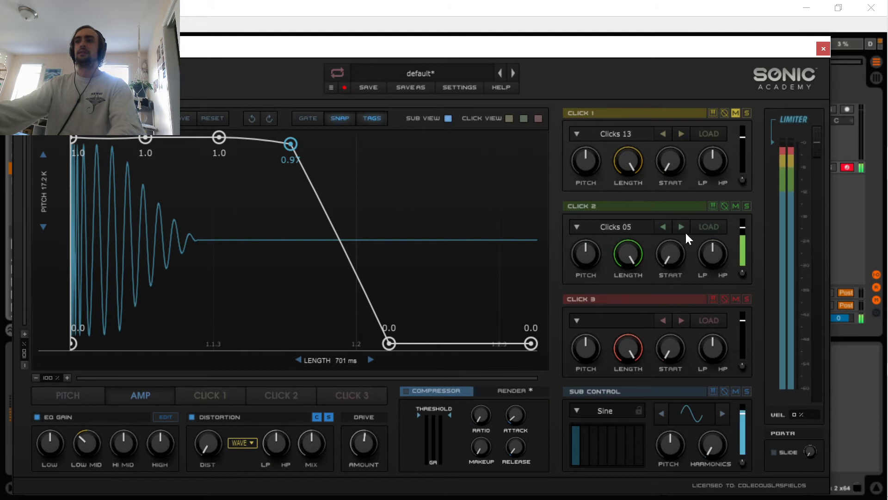
left_click(680, 227)
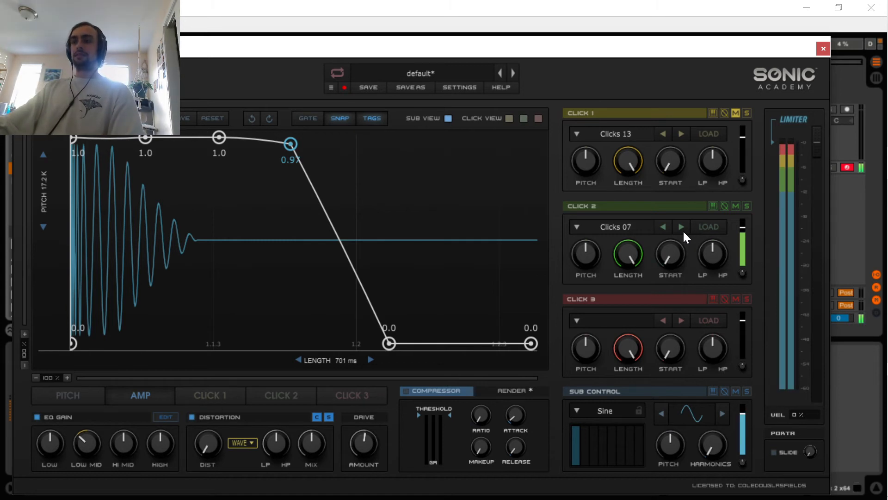
Load the factory sample Hats 06 into Click 2 and shorten its length to 6.8 %
left_click(629, 227)
left_click(513, 340)
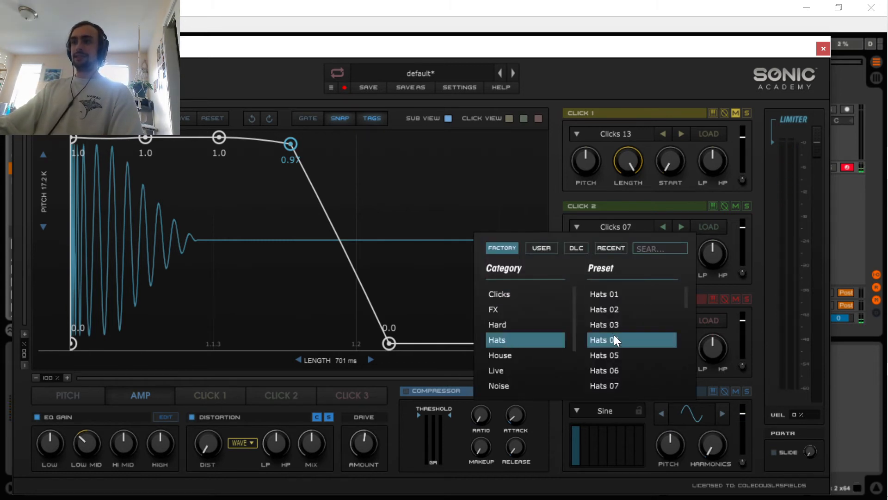
left_click(614, 334)
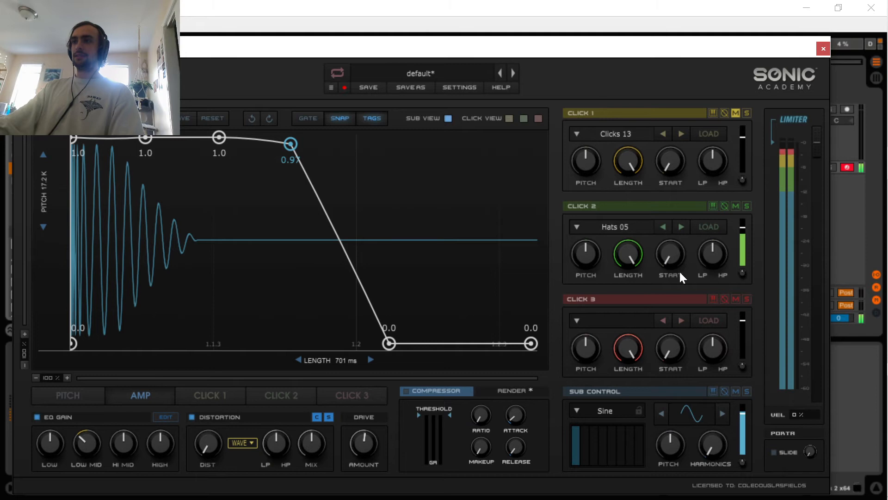
left_click_drag(634, 254, 645, 431)
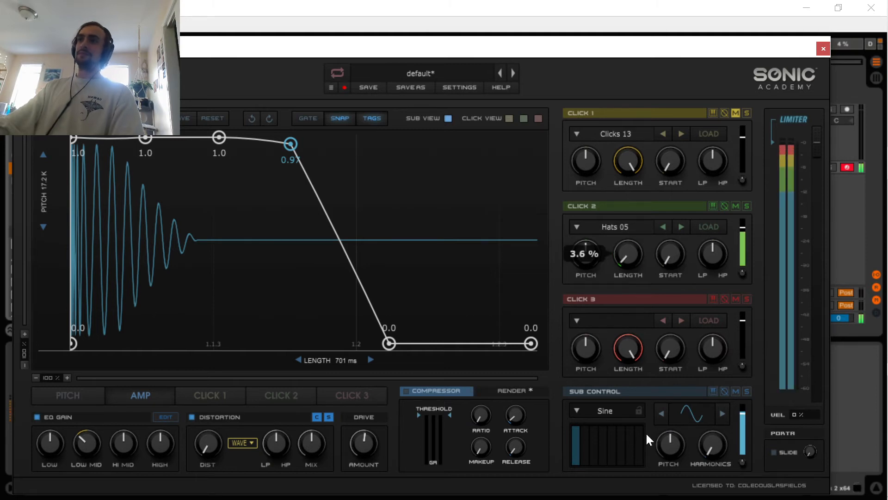
left_click(680, 227)
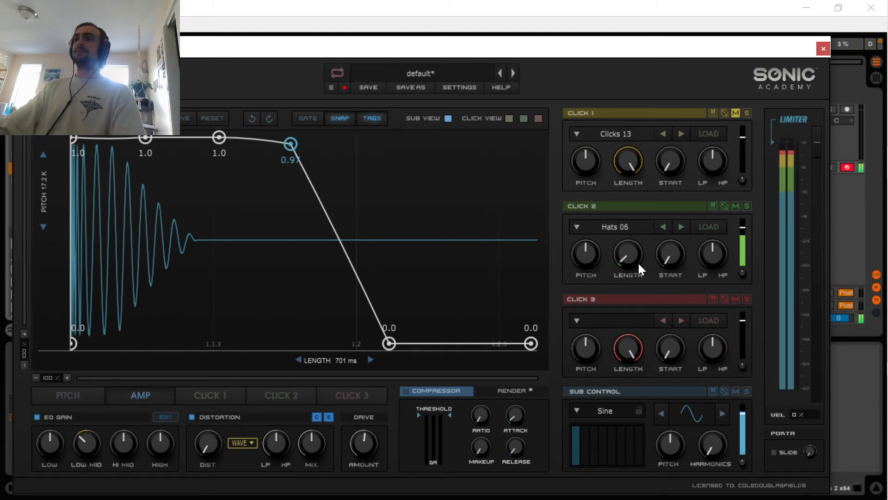
left_click_drag(637, 262, 628, 251)
Lower Click 2's level slightly and compare the kick with Click 2 muted and unmuted
left_click_drag(740, 234, 742, 234)
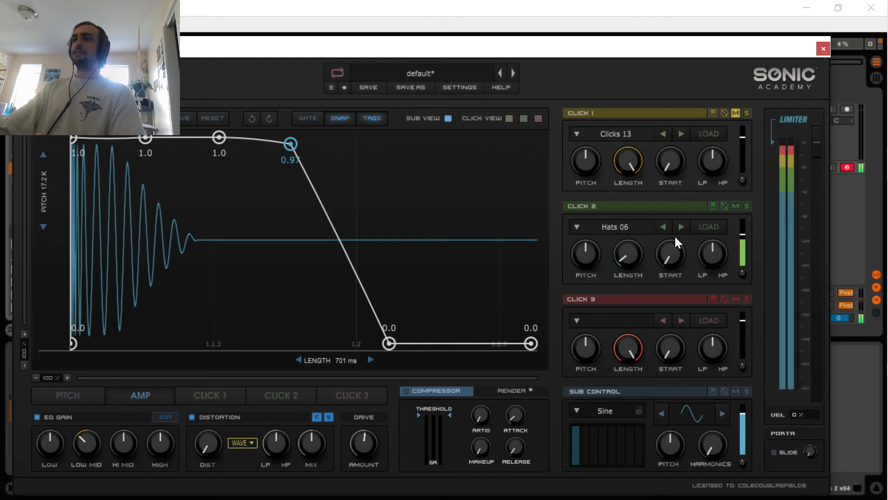
left_click_drag(742, 233, 743, 235)
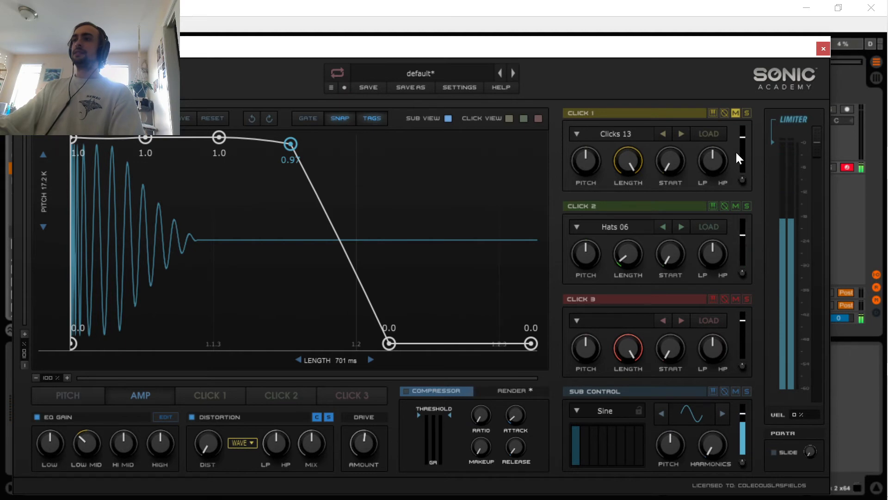
left_click(735, 206)
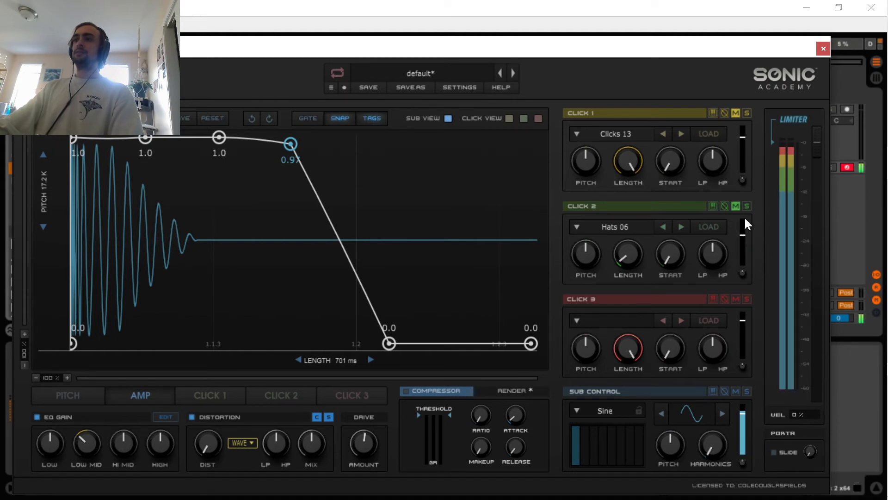
left_click(735, 206)
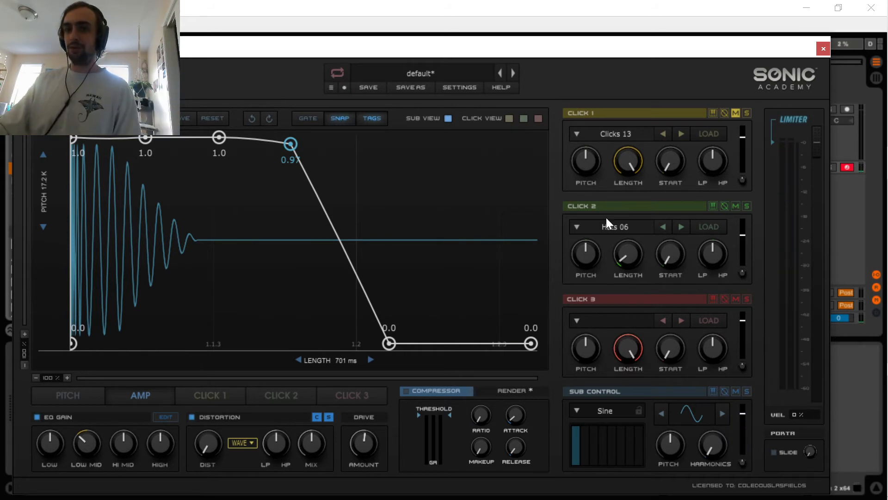
Raise the pitch of the Hats 06 sample in Click 2 slightly
mouse_move(625, 254)
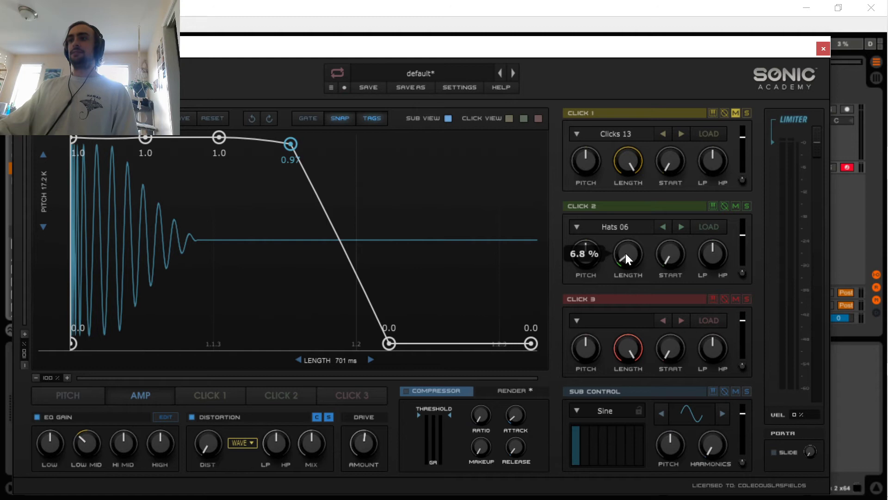
mouse_move(587, 255)
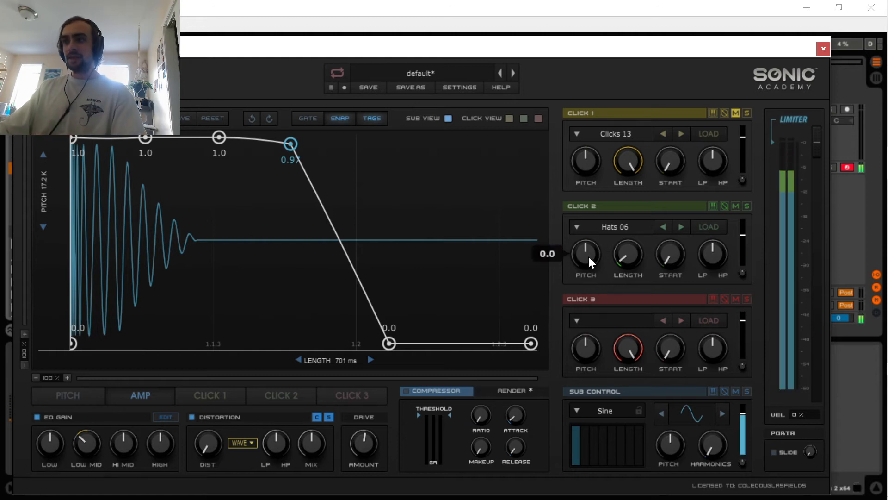
left_click_drag(588, 254, 606, 268)
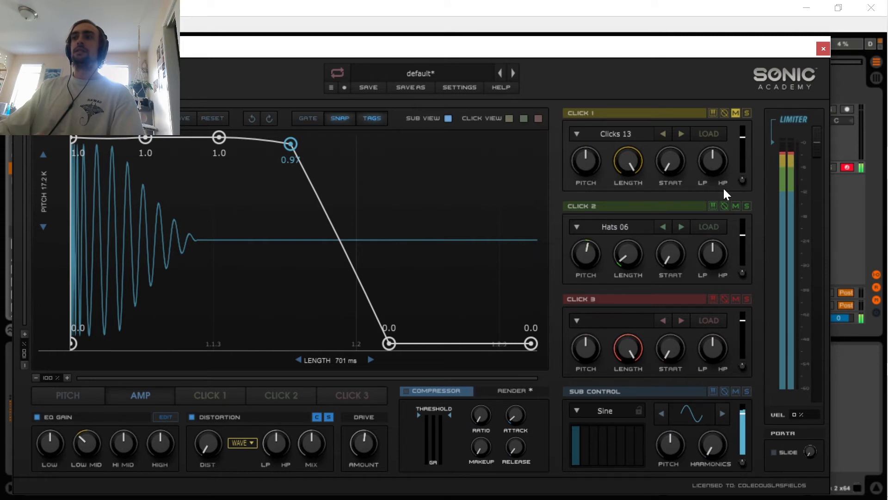
Unmute Click 1, load the factory sample House 07 into it, and shorten Click 2's length further
left_click(734, 110)
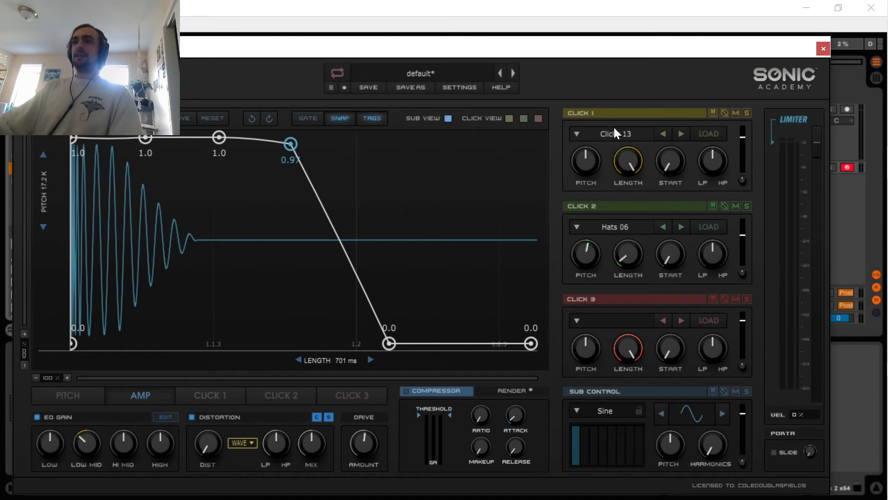
left_click(604, 134)
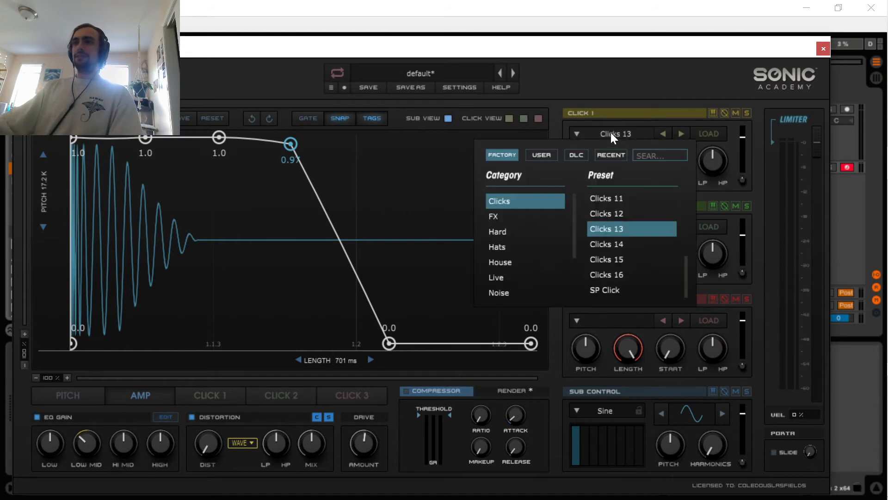
left_click(512, 263)
left_click(630, 247)
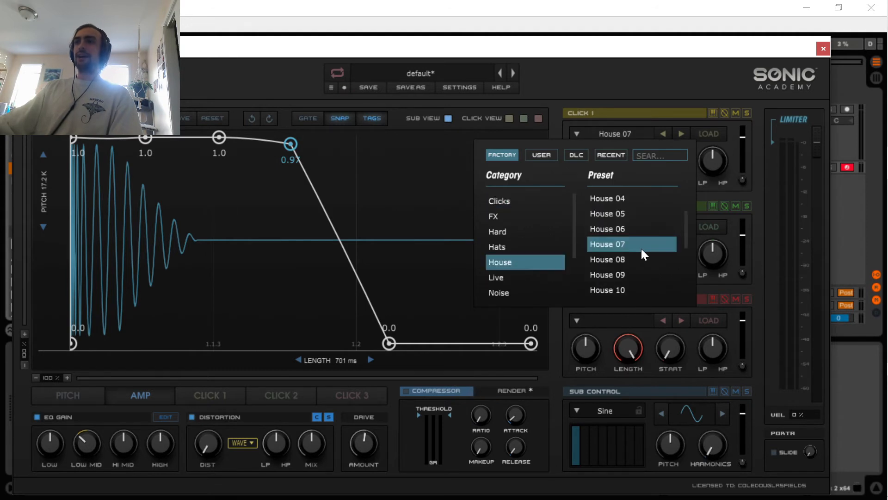
left_click(642, 249)
left_click_drag(628, 256, 658, 443)
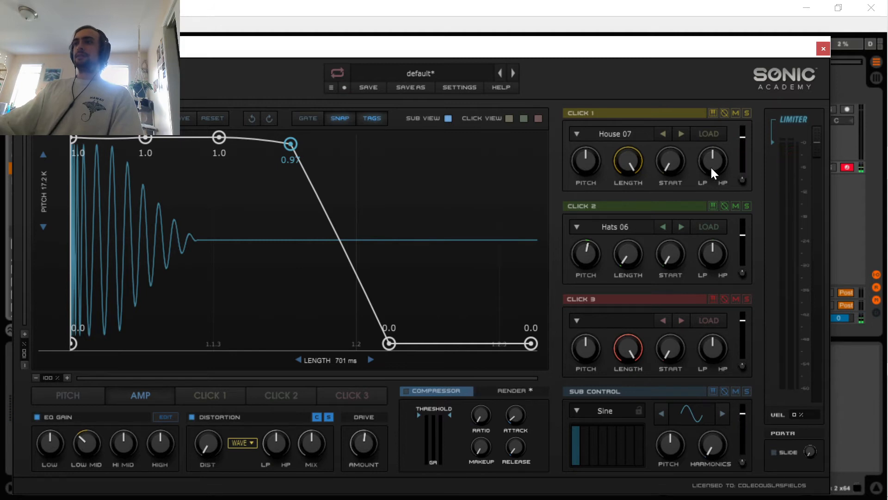
Set Click 1's filter towards high-pass at 0.74 while advancing its sample to House 10
left_click_drag(711, 169, 714, 122)
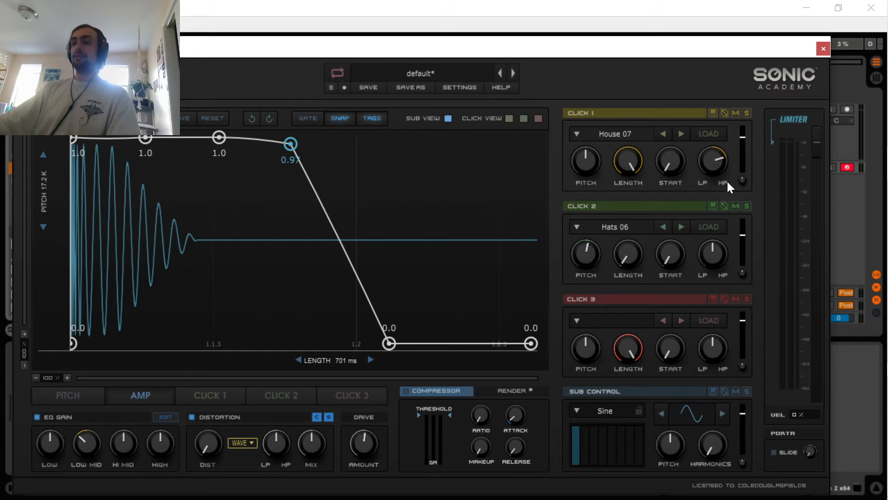
left_click_drag(723, 175, 722, 170)
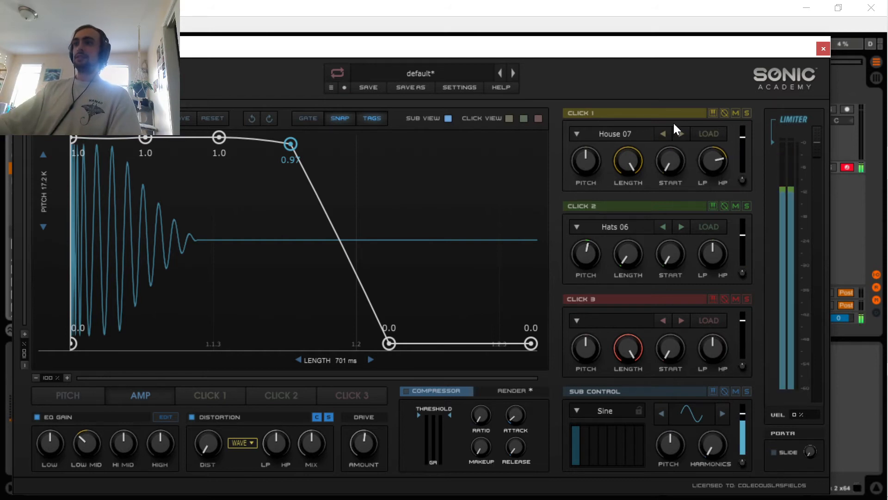
left_click(680, 133)
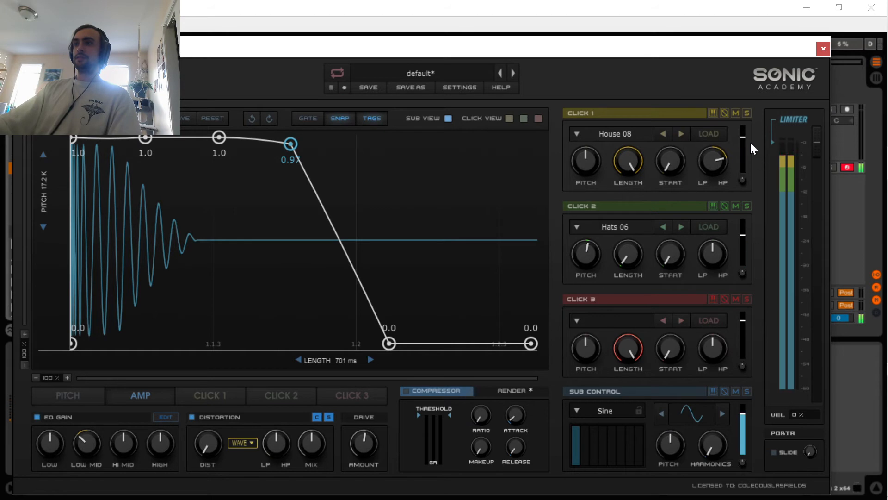
left_click(680, 133)
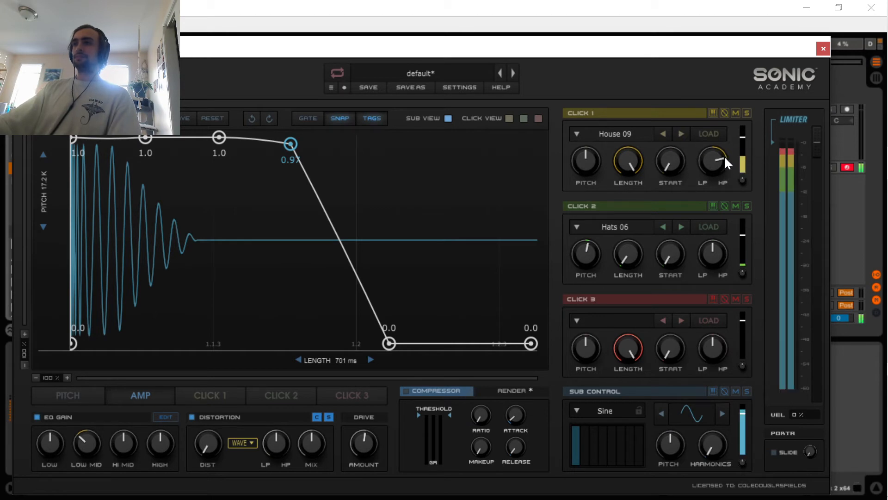
left_click(682, 133)
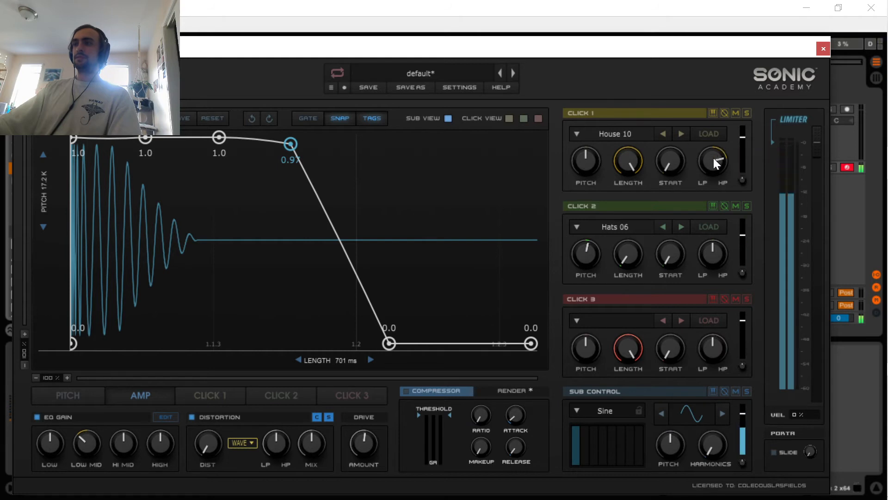
mouse_move(713, 158)
left_mouse_down()
mouse_move(715, 180)
mouse_move(717, 168)
left_mouse_up()
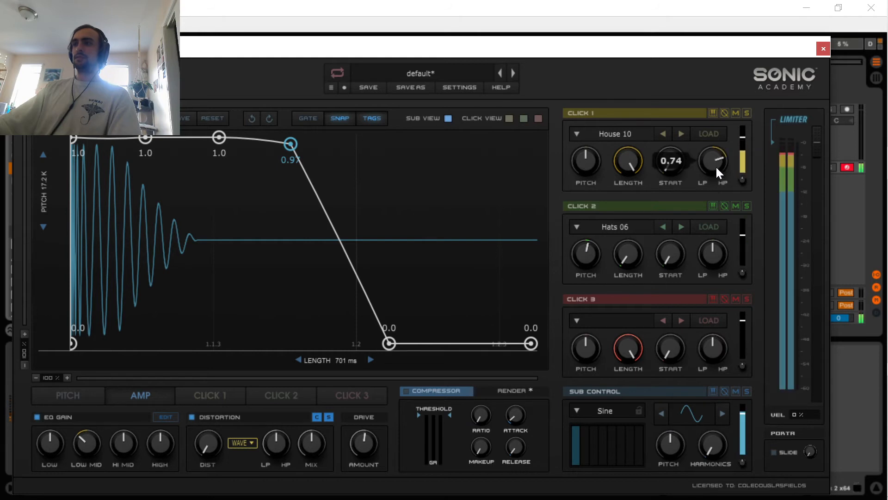
Audition Click 1 samples up to House 15, settle on House 14, and lower the layer's level slightly
left_click(682, 134)
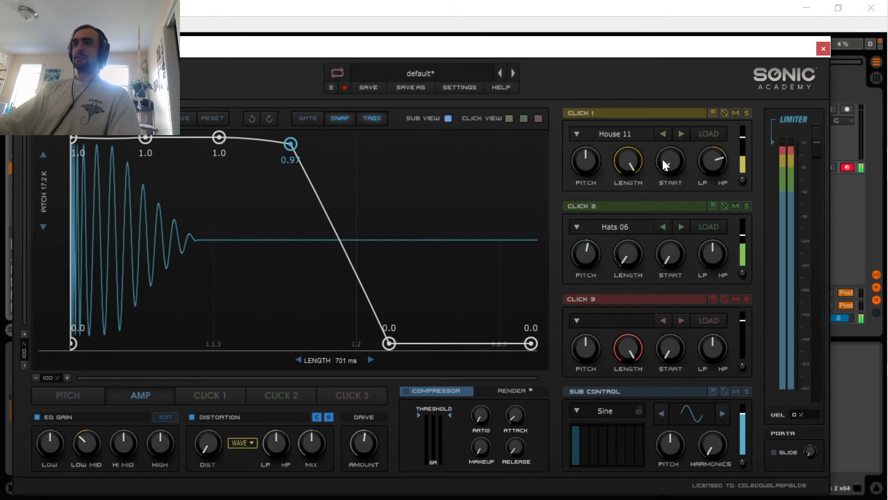
left_click(682, 134)
left_click(683, 134)
left_click(681, 134)
left_click(682, 133)
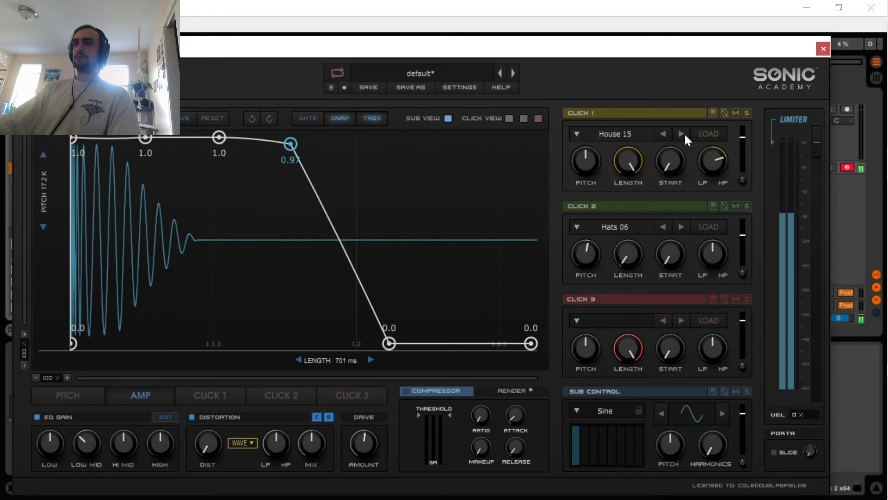
left_click(666, 134)
left_click_drag(743, 140, 743, 143)
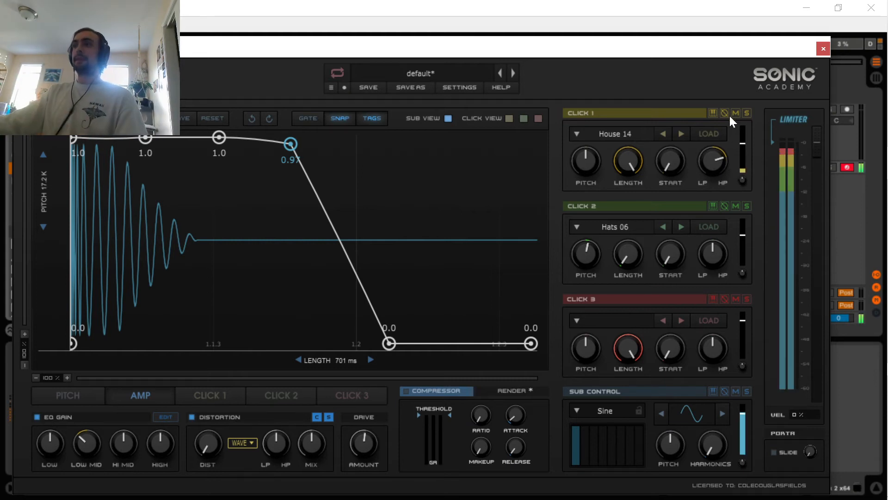
Compare the contribution of Click 1 and Click 2 to the kick by toggling each layer's mute
left_click(735, 206)
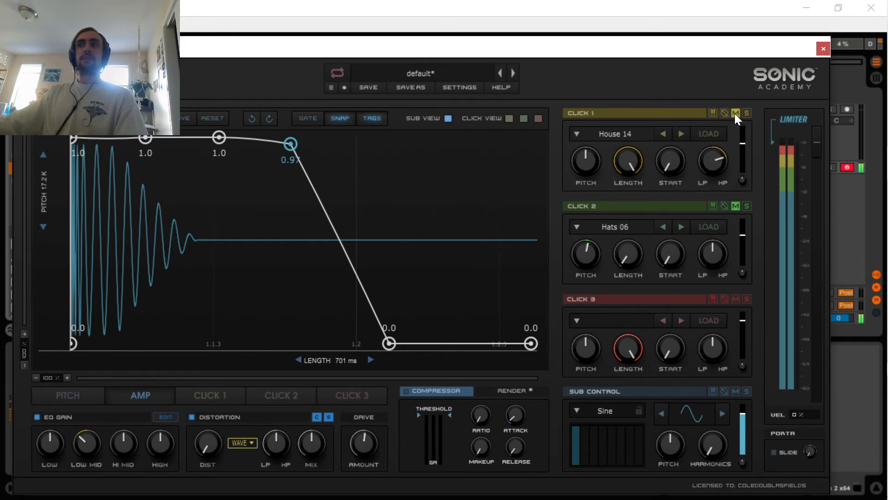
left_click(736, 206)
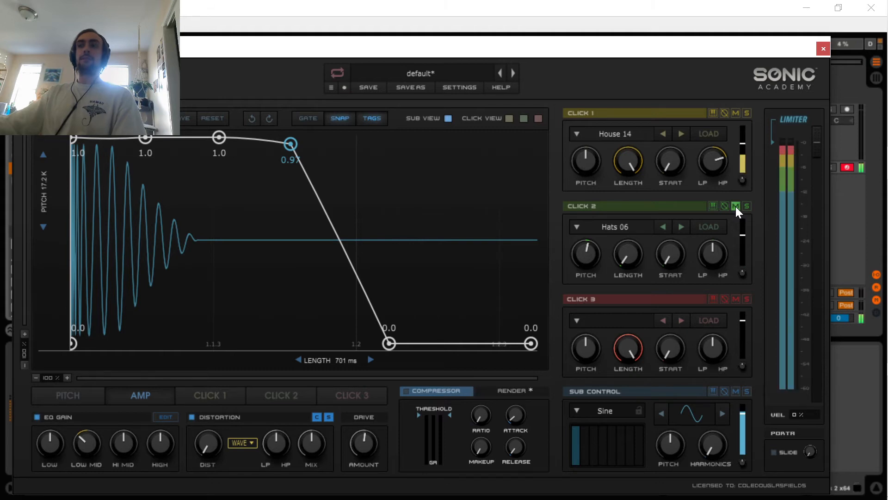
left_click(736, 112)
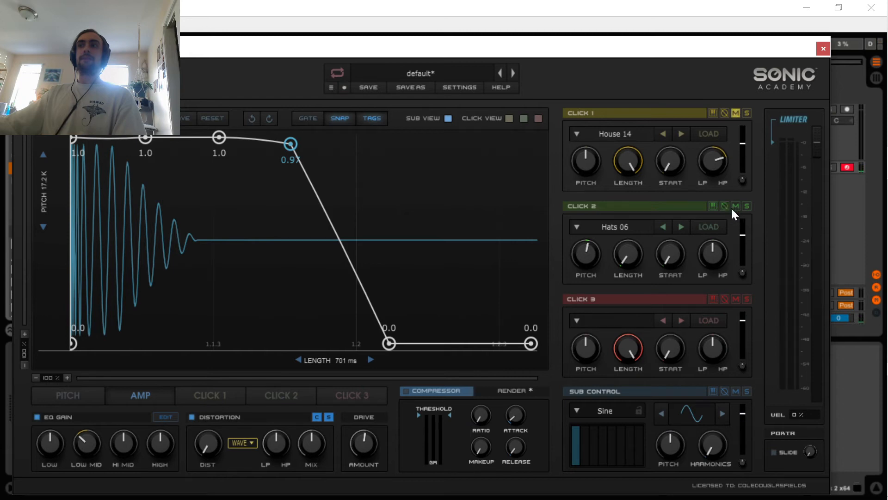
Unmute Click 1, raise Click 2's level to -3.75 dB, and compare both layers using solo and mute
left_click(734, 113)
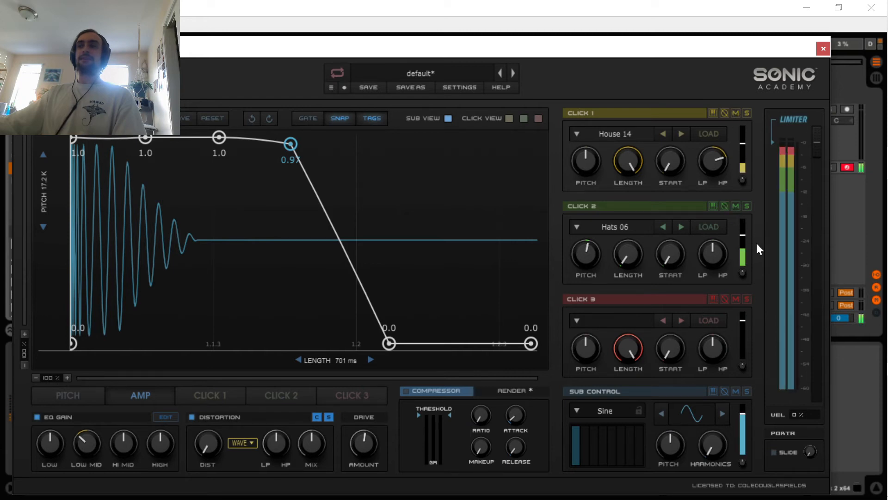
left_click_drag(741, 235, 742, 229)
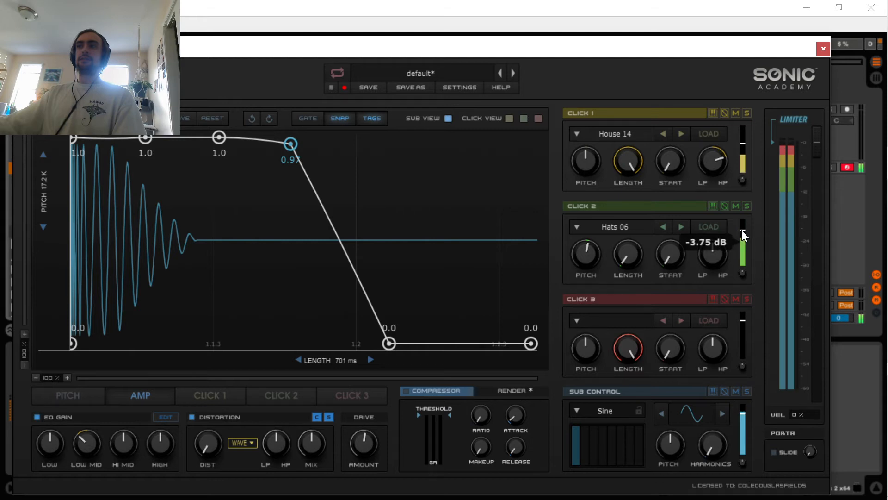
left_click(746, 206)
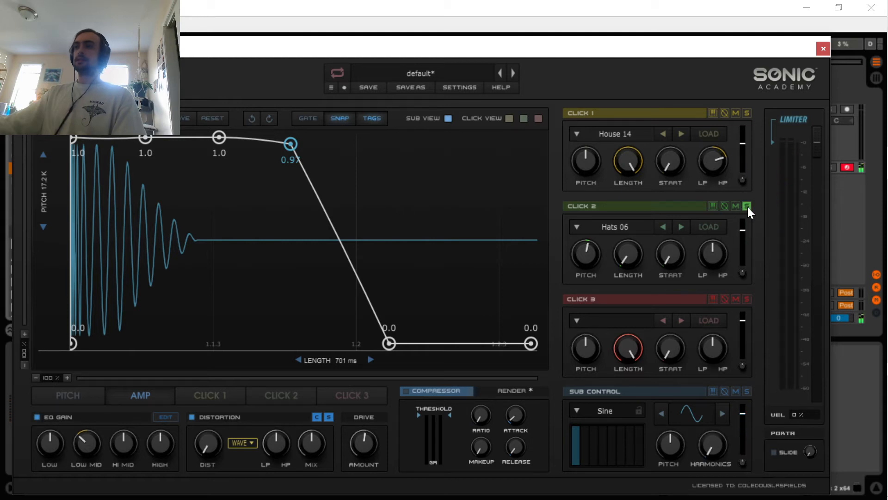
left_click(735, 114)
left_click(737, 114)
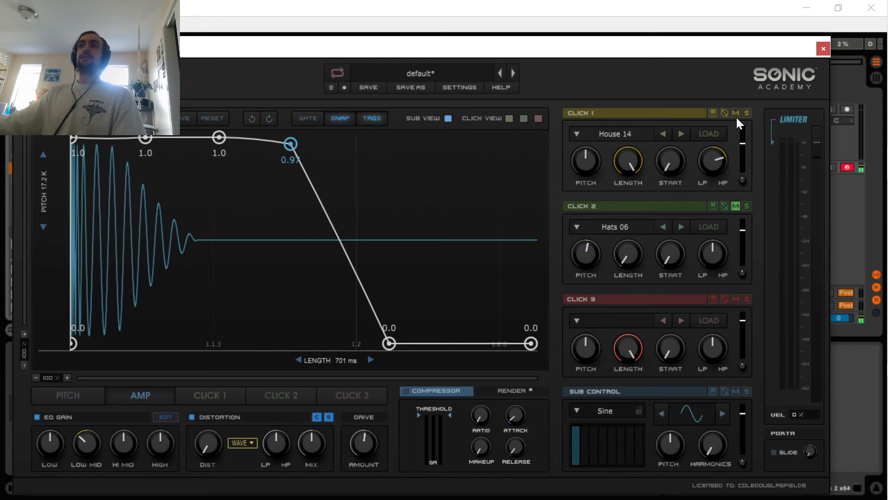
left_click(736, 206)
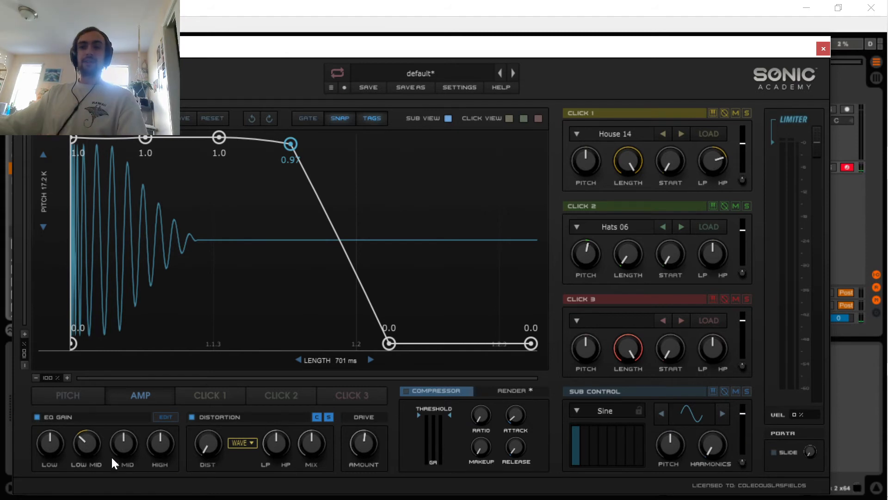
Slightly increase the amp distortion and raise the low-mid EQ gain, closing the synth window when done
mouse_move(203, 435)
left_mouse_down()
mouse_move(199, 410)
mouse_move(201, 420)
left_mouse_up()
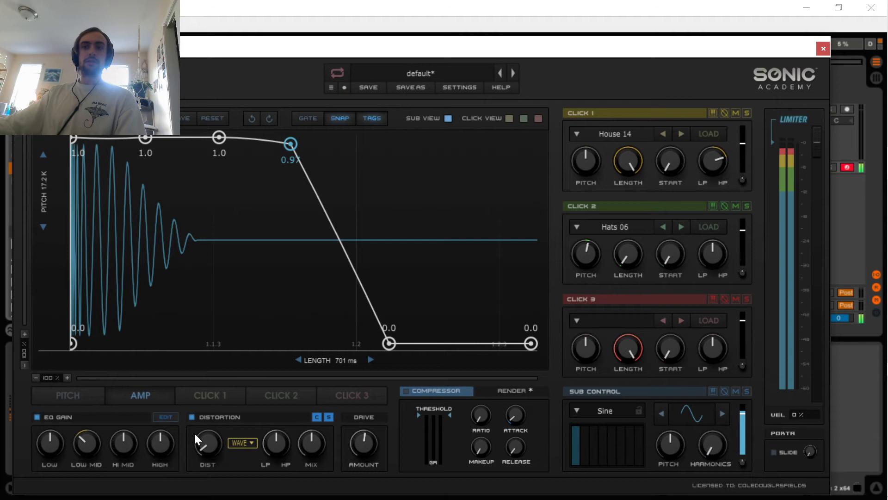
mouse_move(86, 442)
left_mouse_down()
mouse_move(80, 448)
mouse_move(85, 440)
left_mouse_up()
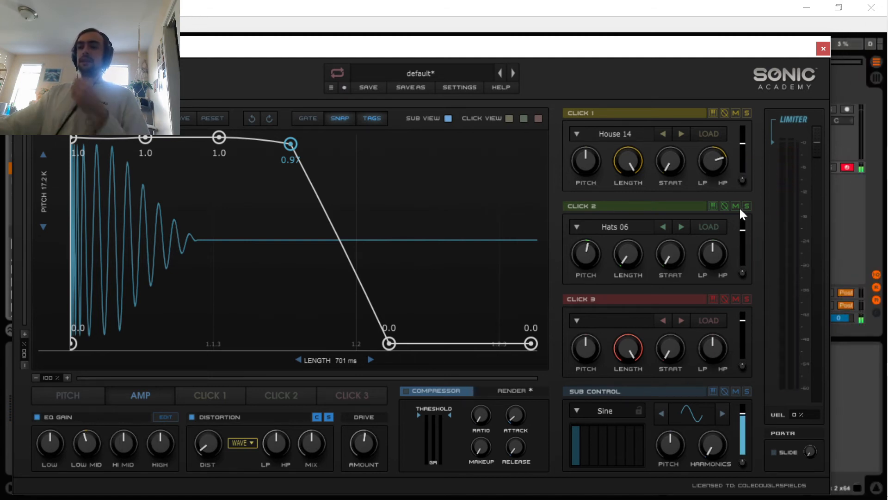
left_click(823, 48)
Record a few kick hits onto the Kick 2 x64 track starting at bar 29
left_click(566, 127)
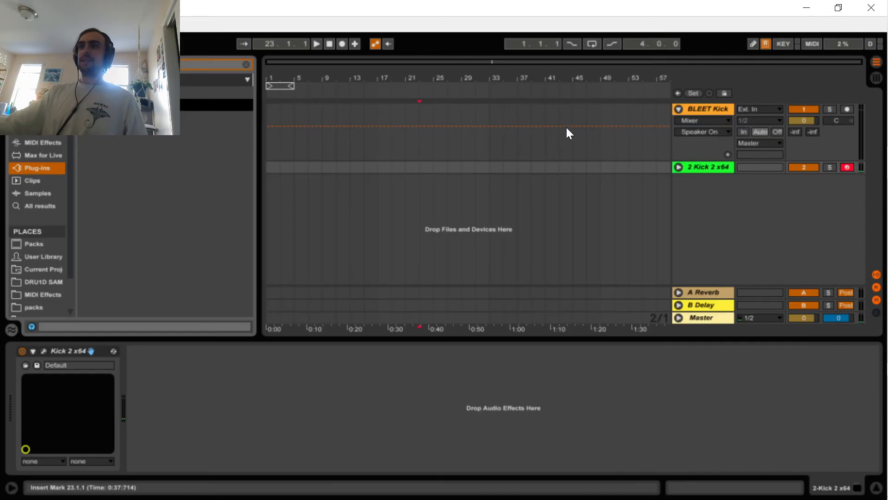
right_click(717, 167)
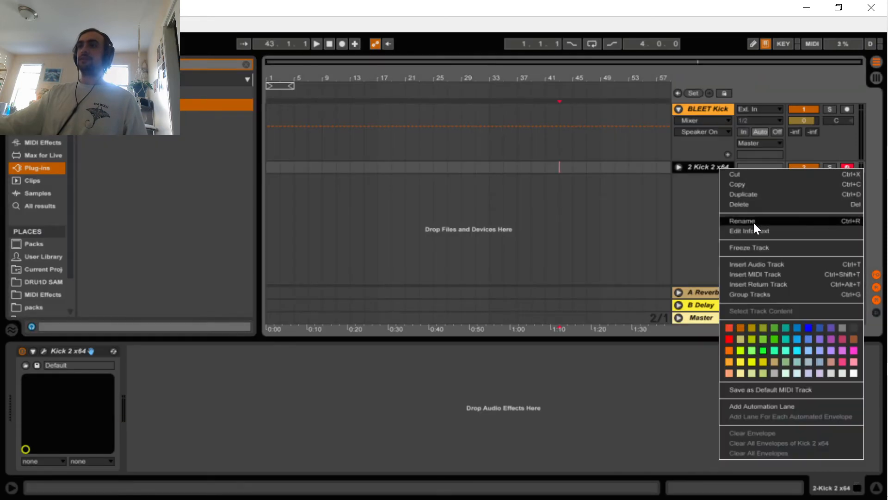
left_click(461, 166)
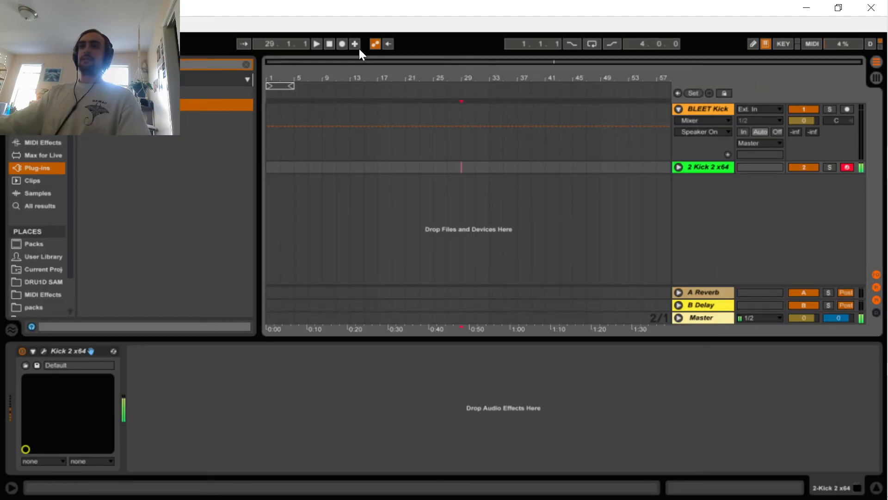
left_click(342, 44)
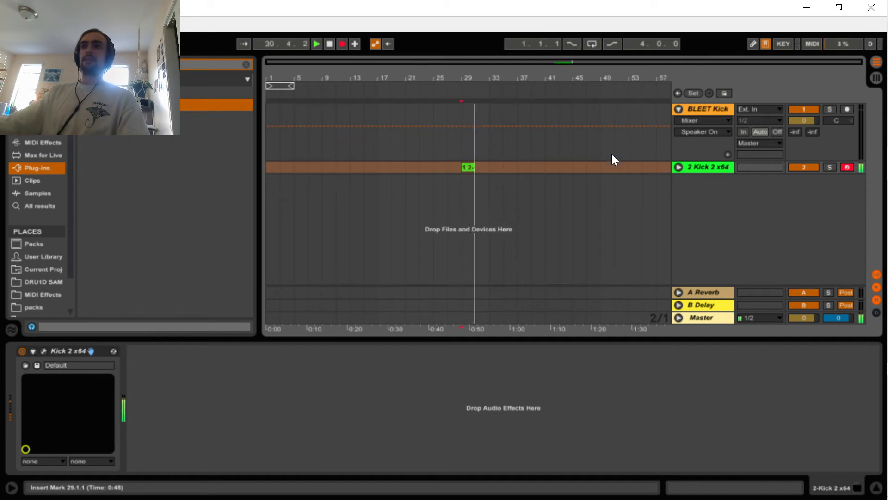
key("space")
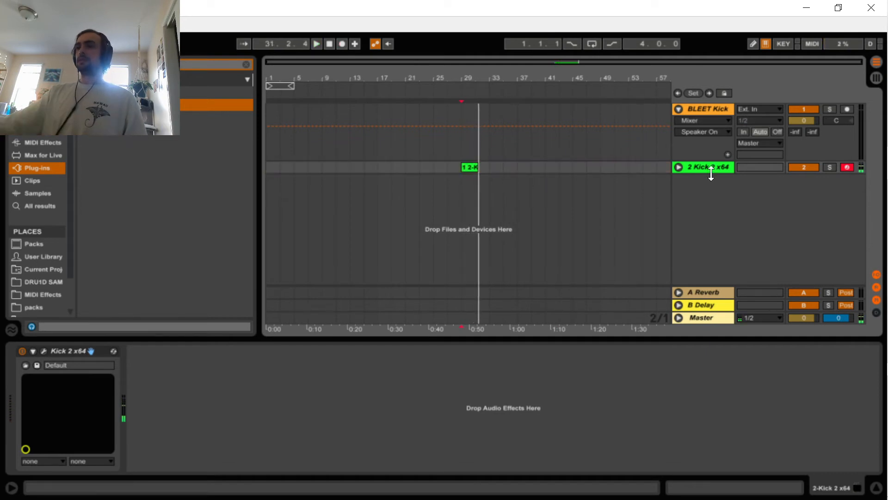
Unfold the Kick 2 x64 track, freeze it, and flatten it to audio
left_click(670, 167)
left_click(677, 167)
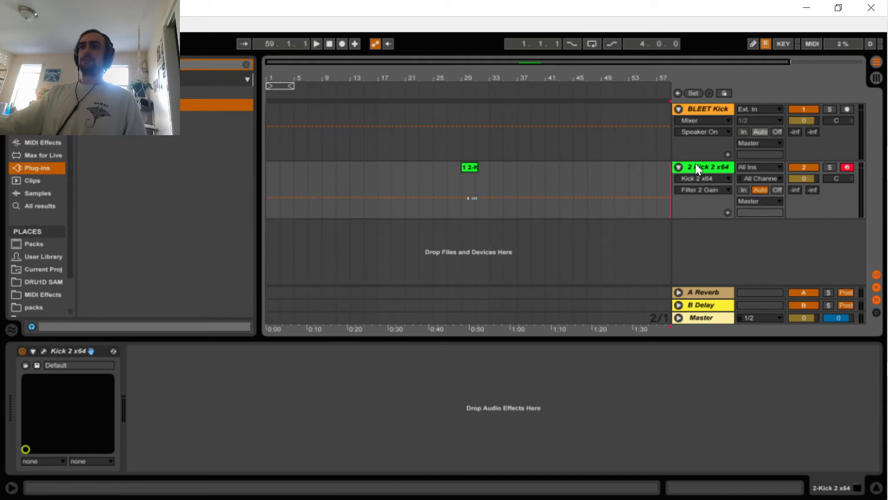
right_click(709, 166)
left_click(752, 245)
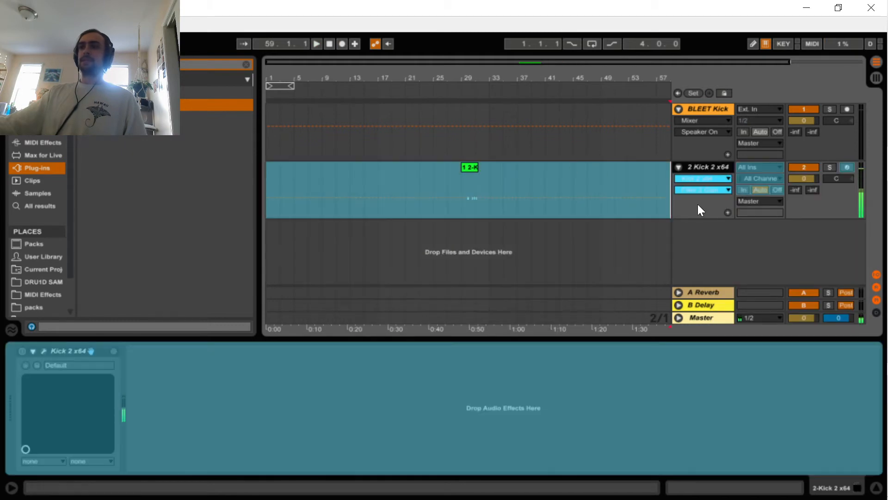
right_click(709, 166)
key("Delete")
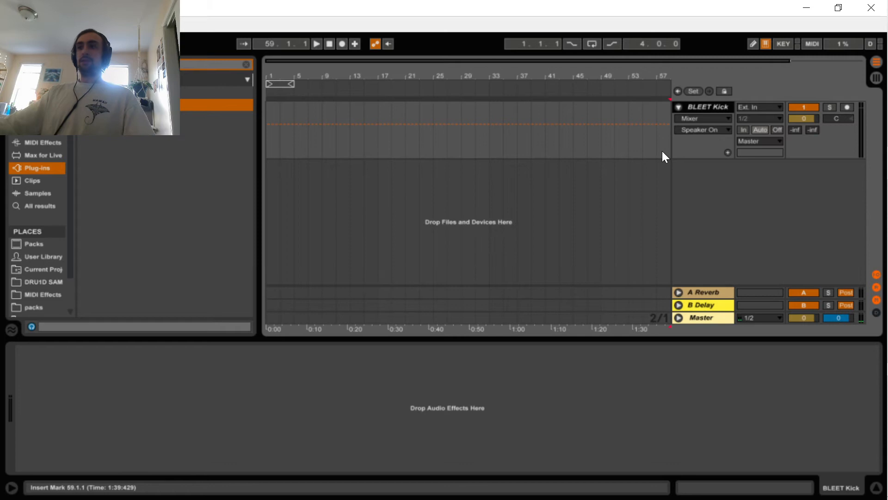
key("ctrl+z")
right_click(707, 169)
left_click(754, 266)
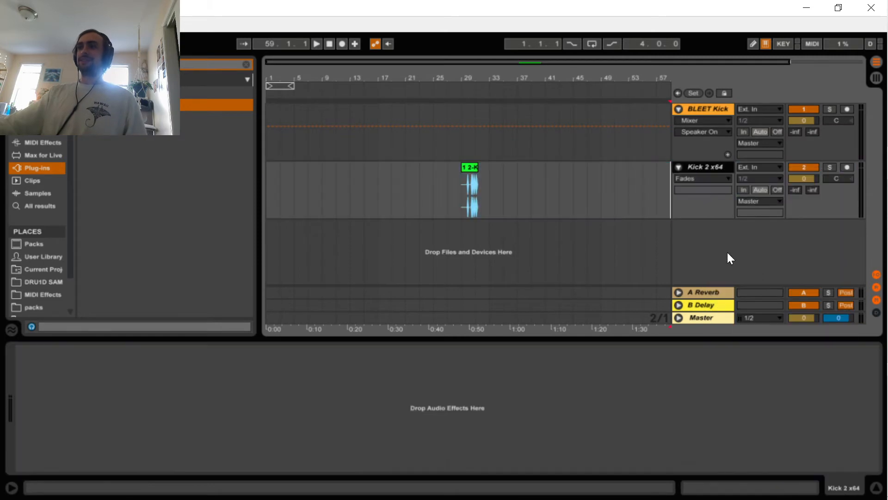
Play back the flattened kick recording and examine its waveforms up close
key("plus")
left_click_drag(481, 78, 521, 93)
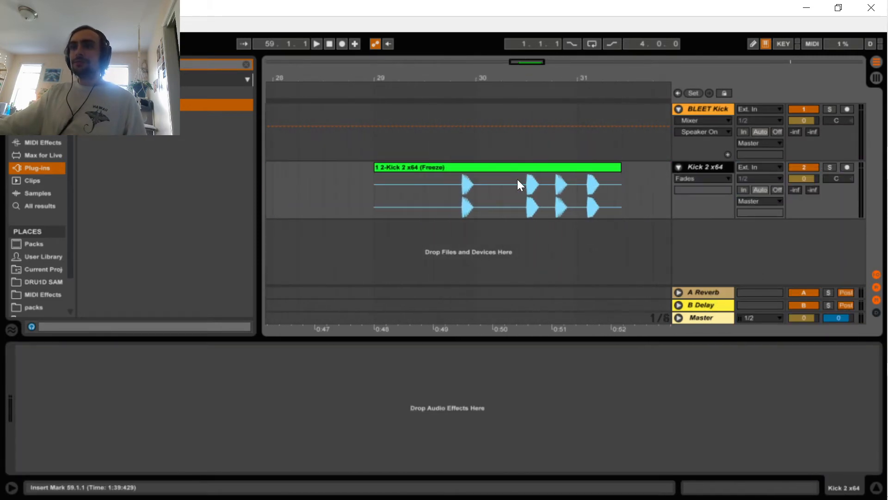
left_click(448, 187)
key("space")
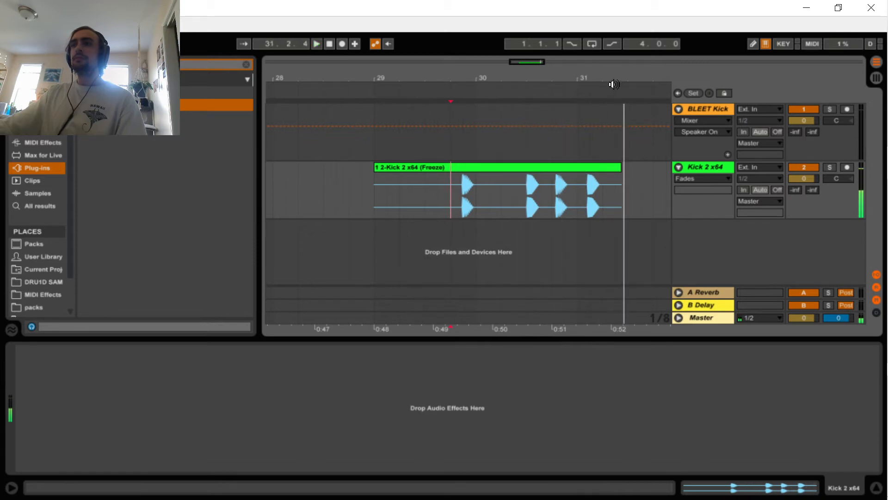
left_click_drag(606, 77, 584, 78)
key("space")
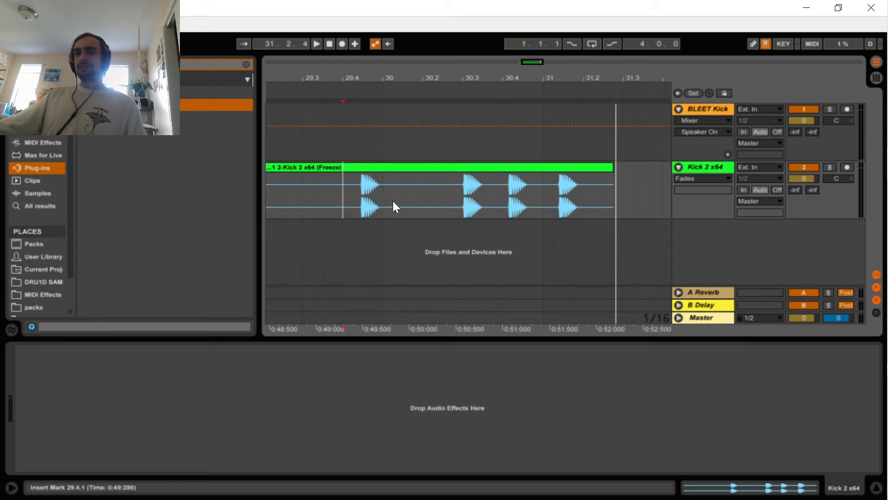
Audition the first kick hit just after 29.4 and check its span by selecting around it
left_click_drag(351, 191, 394, 187)
key("Right")
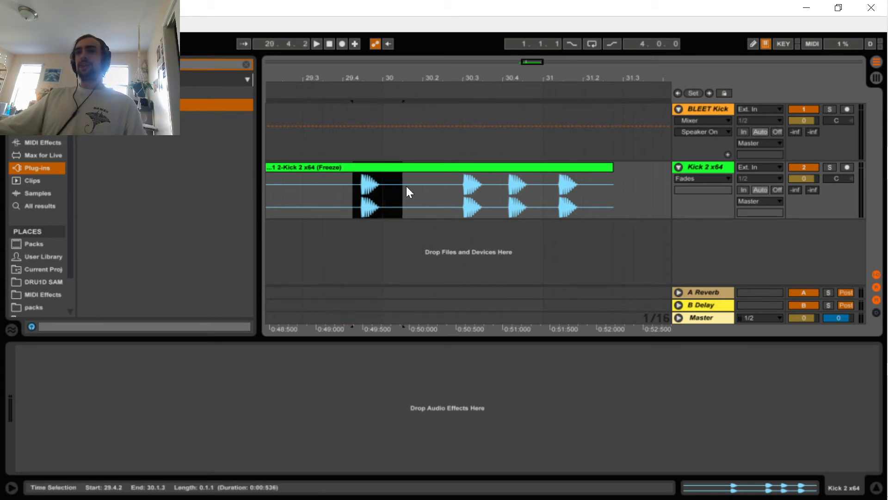
left_click(362, 186)
key("space")
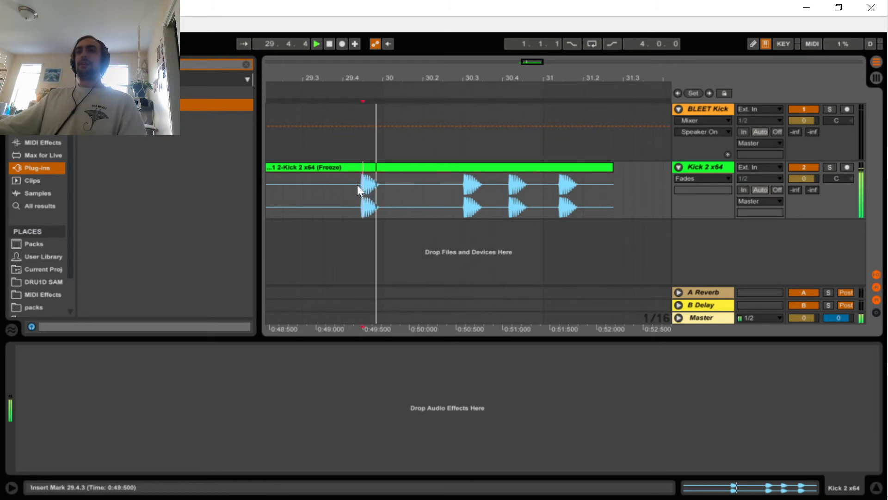
left_click(338, 188)
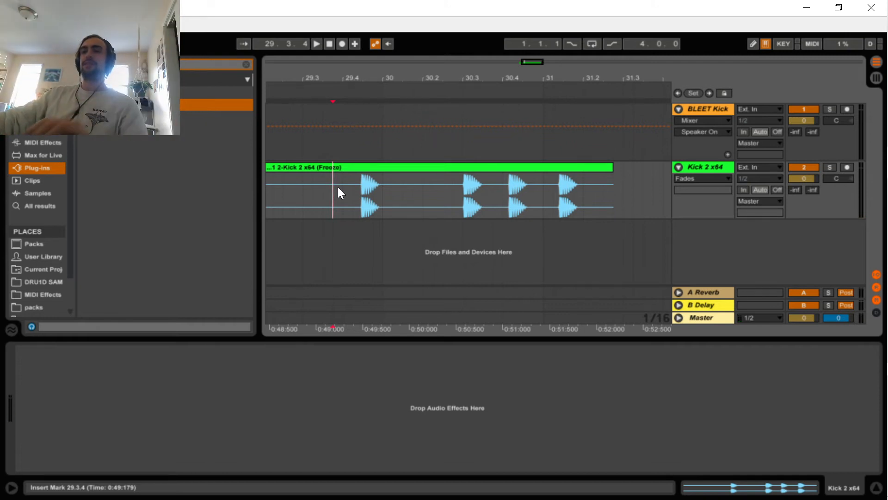
key("space")
left_click_drag(409, 189, 374, 196)
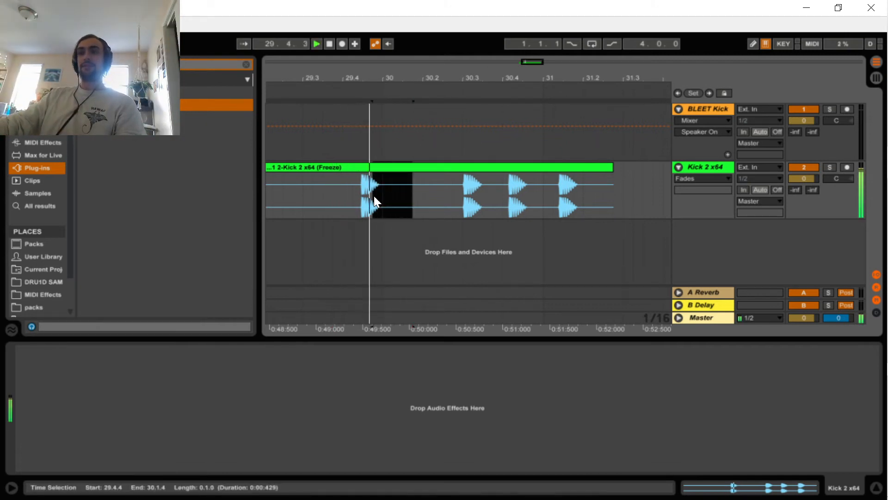
key("space")
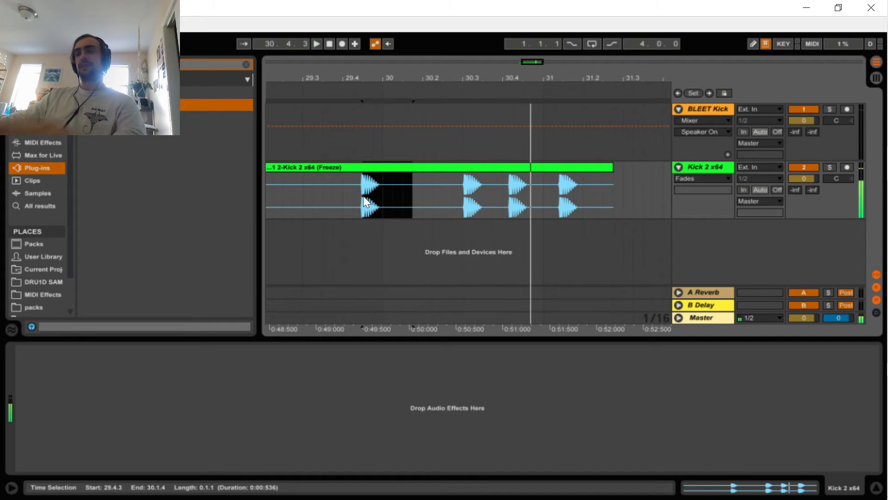
left_click_drag(353, 198, 415, 189)
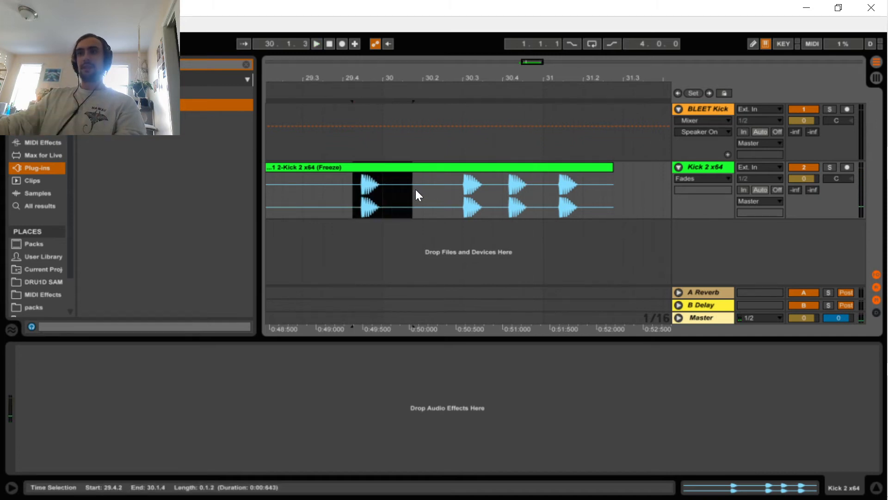
left_click(439, 200)
left_click(351, 193)
key("space")
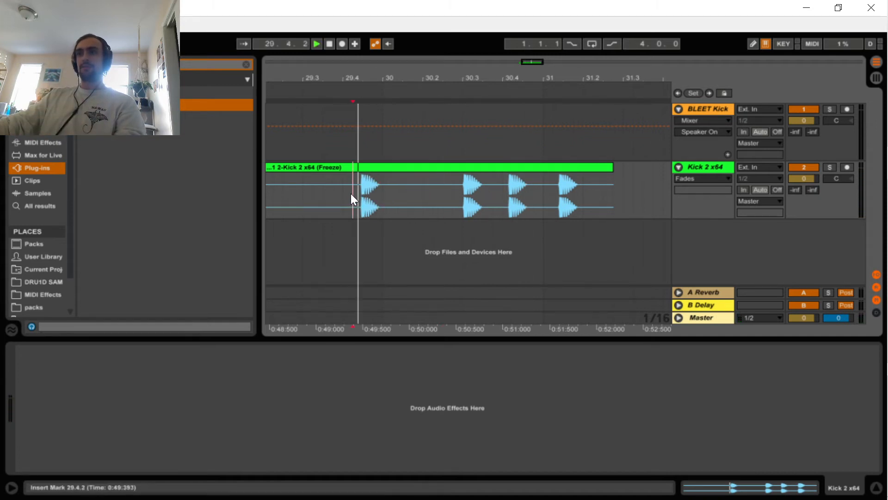
Split the clip around the third kick hit from 30.3.4 to 31.1.1 and delete the pieces on either side
left_click(494, 204)
left_click_drag(493, 202, 547, 204)
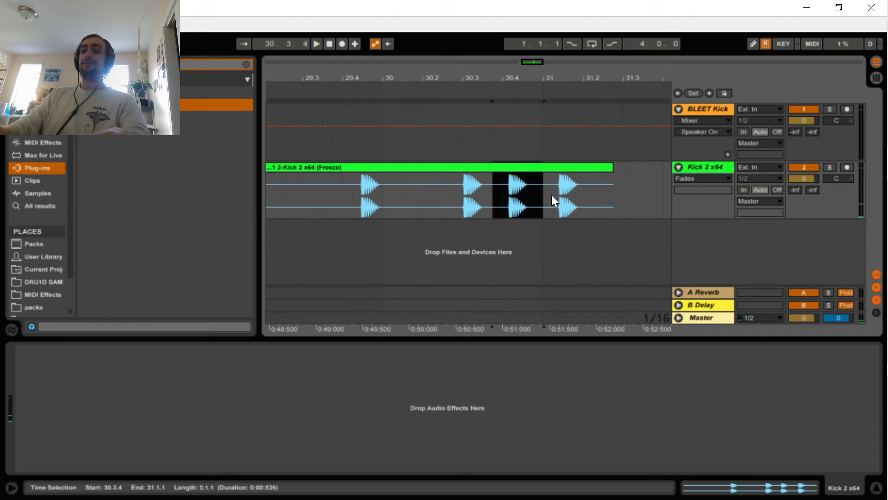
key("ctrl+e")
left_click(404, 164)
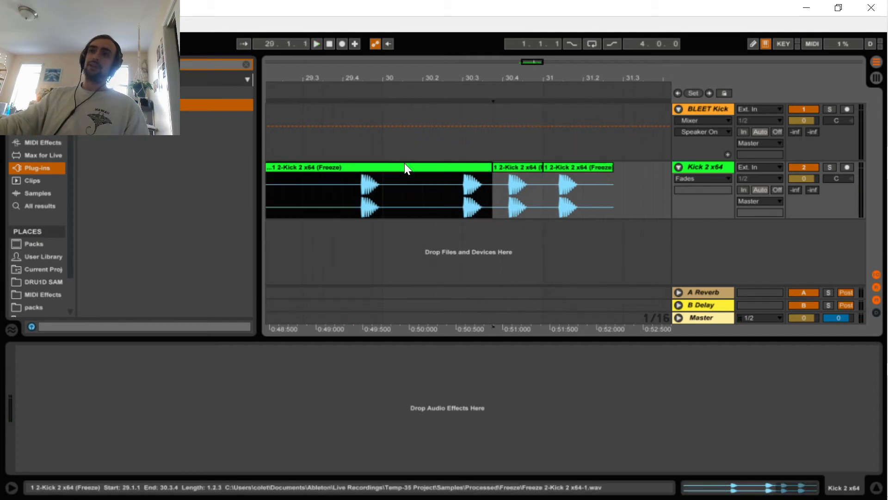
key("Delete")
left_click(591, 166)
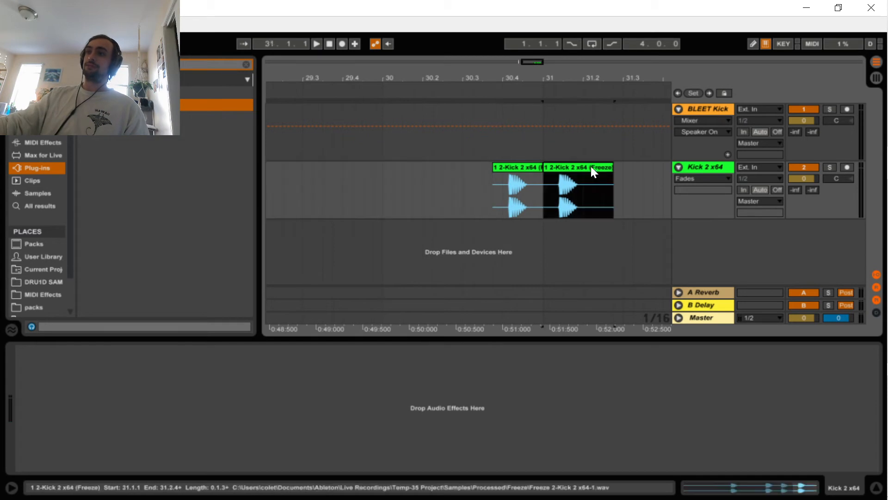
key("Delete")
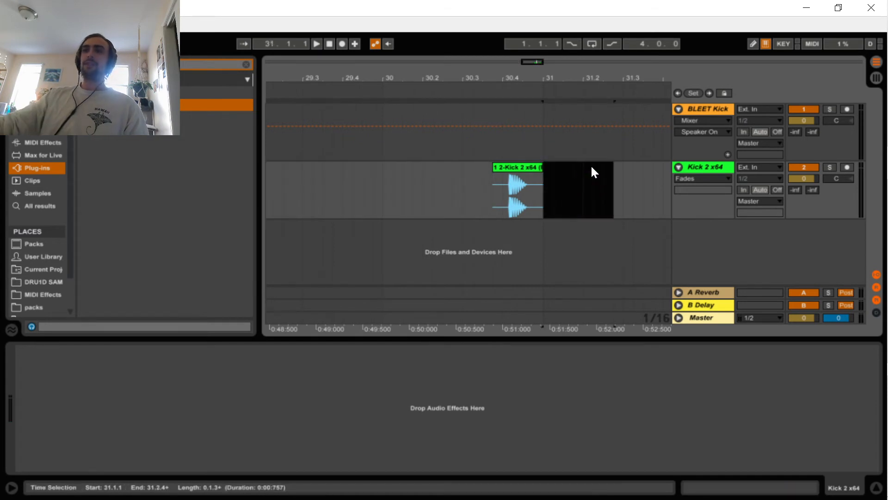
Turn off Warp for the remaining kick clip and move its start marker exactly to the onset of the transient
left_click(526, 168)
left_click(781, 488)
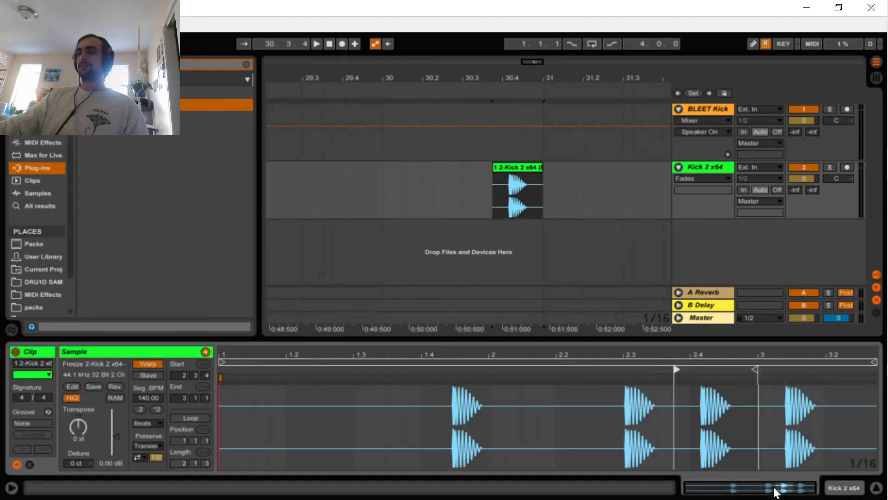
left_click(151, 366)
mouse_move(265, 389)
left_mouse_down()
mouse_move(300, 393)
mouse_move(448, 361)
mouse_move(437, 365)
mouse_move(463, 373)
mouse_move(506, 417)
mouse_move(514, 407)
left_mouse_up()
left_click_drag(451, 387, 416, 362)
left_click_drag(288, 356, 415, 357)
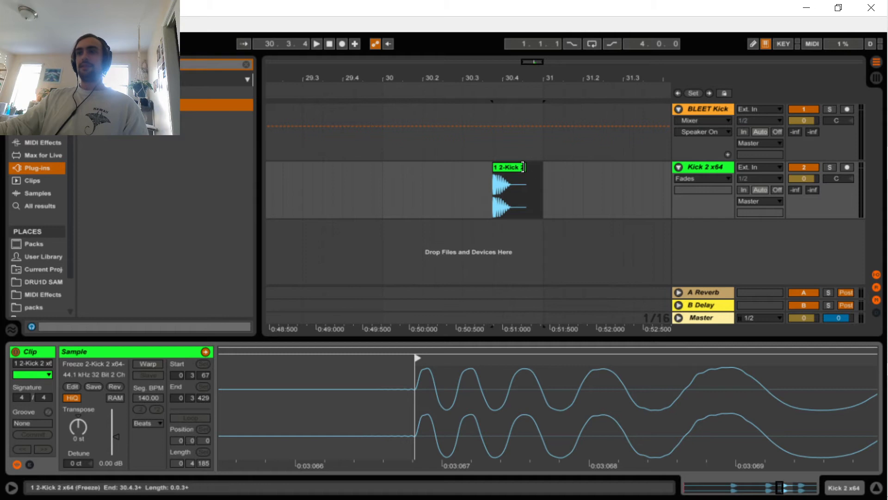
Trim the silent tail off the kick clip so it ends at 30.4.2
left_click_drag(542, 170, 521, 171)
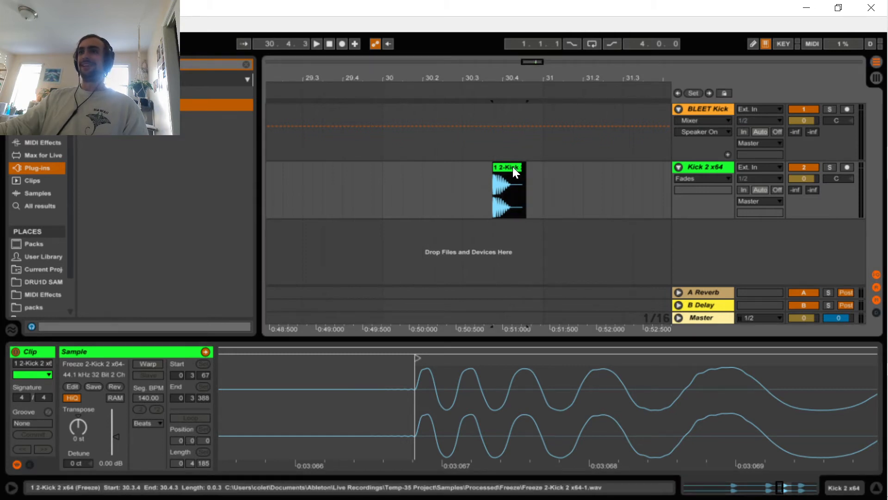
left_click_drag(513, 185, 534, 193)
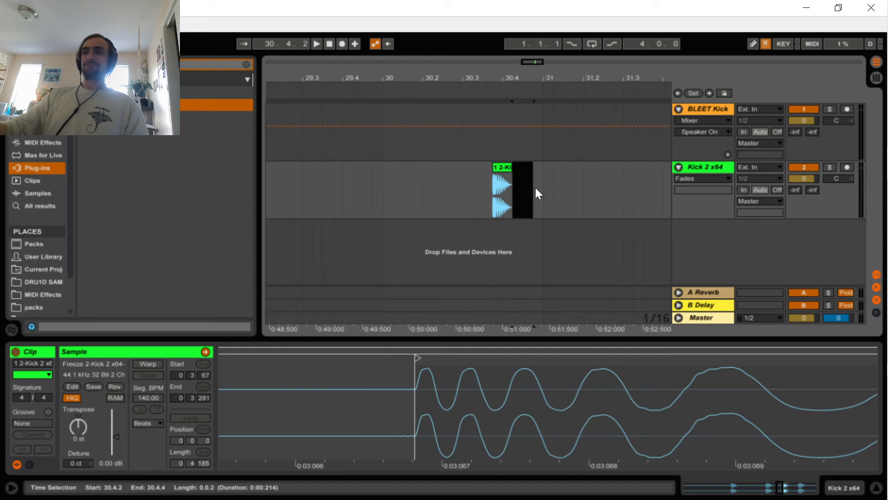
left_click_drag(417, 358, 723, 359)
left_click(506, 166)
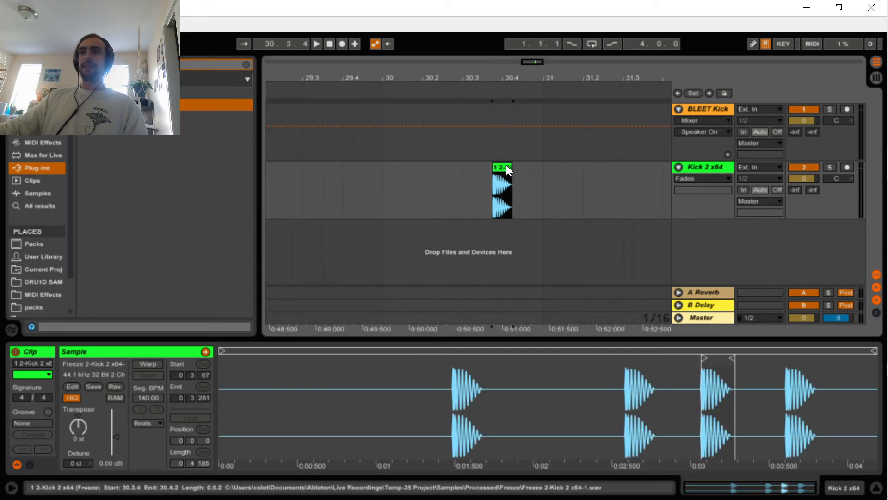
Consolidate the trimmed kick clip into its own audio file and turn Warp off for it
key("space")
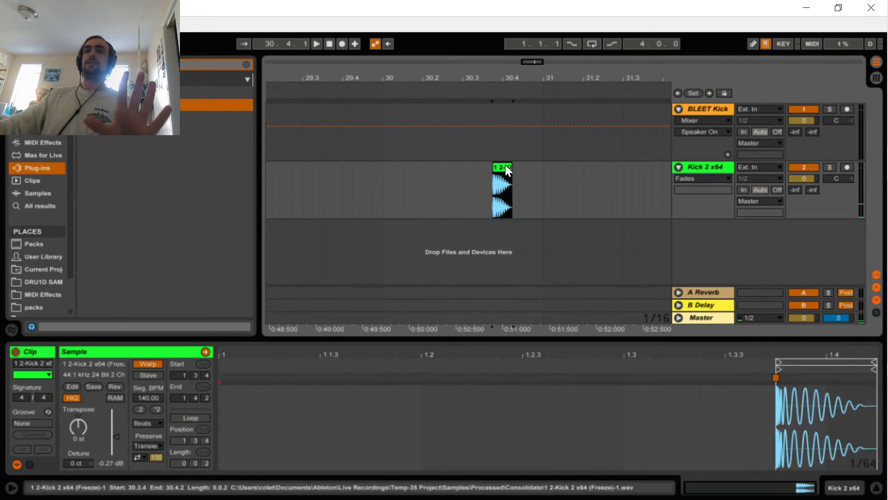
left_click(148, 363)
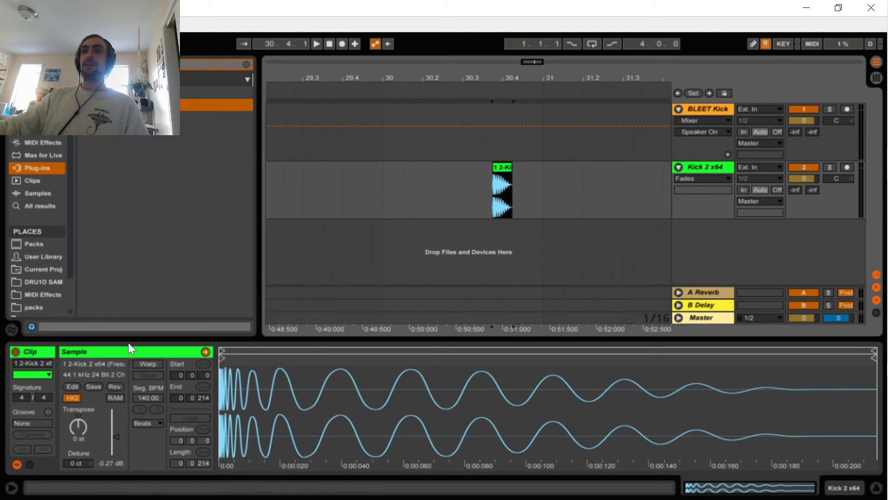
Locate the kick clip's sample file in the browser and clear its existing name
left_click(103, 368)
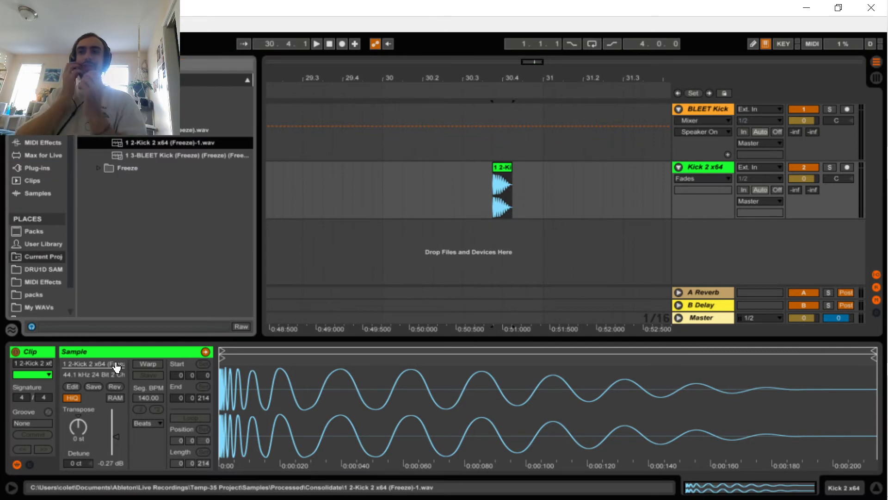
key("ctrl+r")
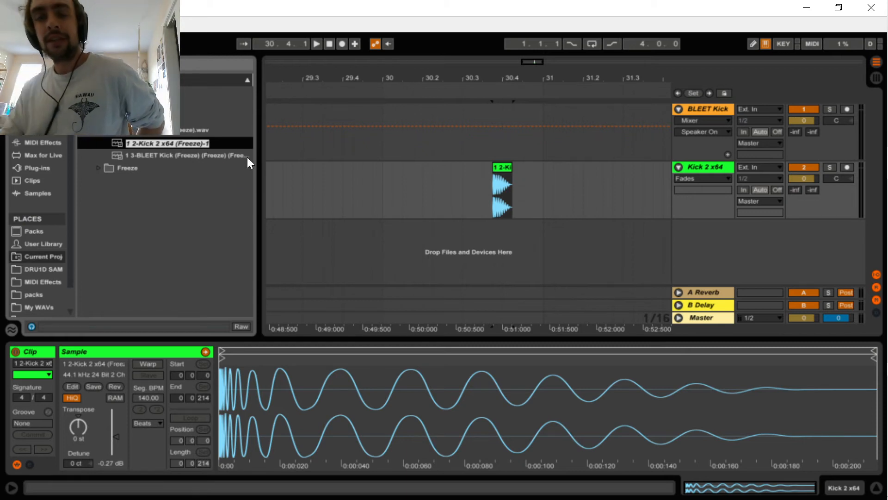
key("BackSpace")
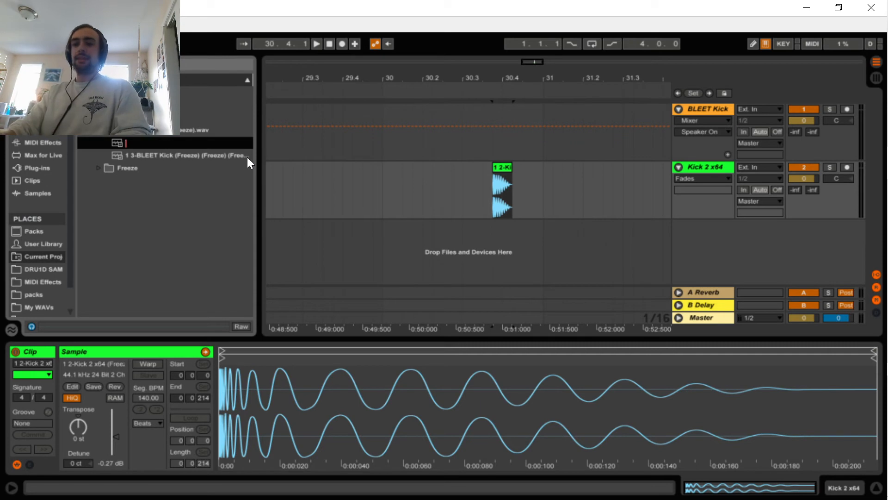
type("Streamm")
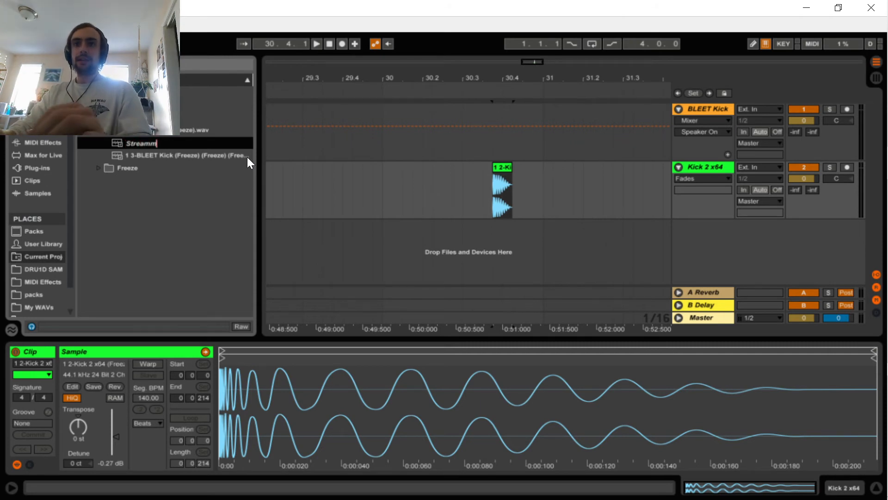
key("BackSpace")
type("y")
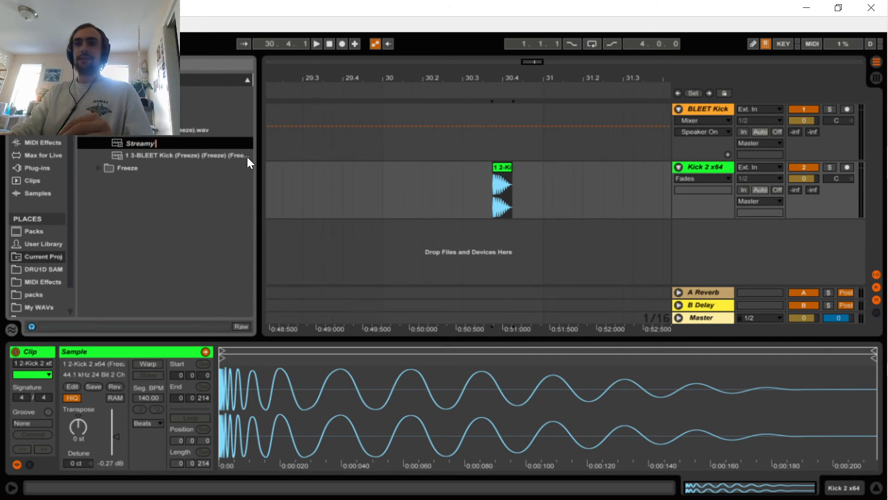
type(" Kick 1")
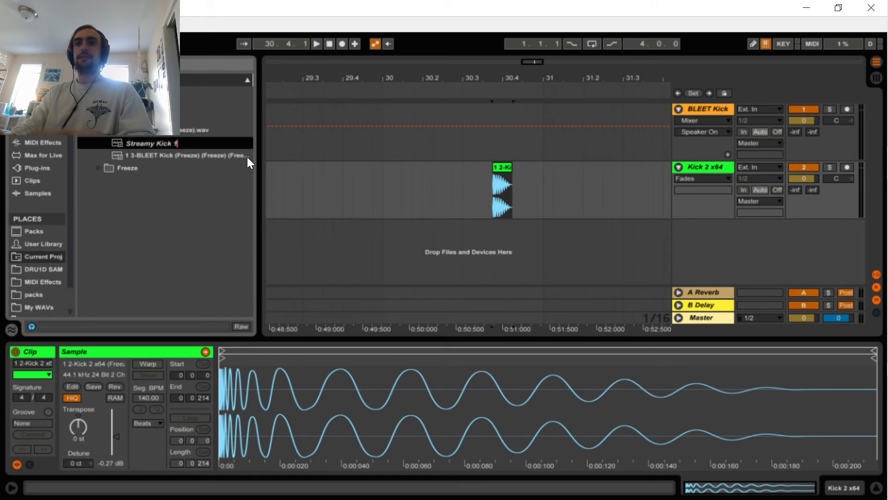
key("BackSpace")
key("BackSpace")
key("BackSpace")
key("BackSpace")
key("BackSpace")
key("BackSpace")
key("BackSpace")
key("BackSpace")
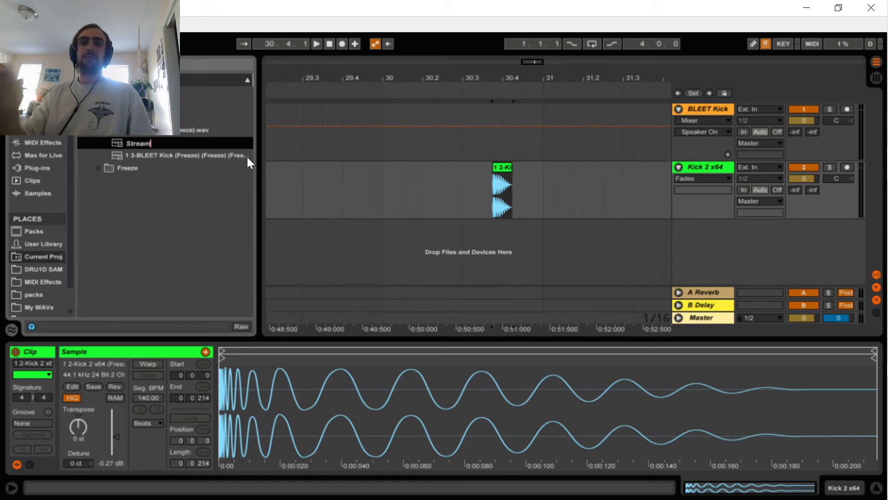
key("BackSpace")
key("BackSpace")
key("BackSpace")
key("BackSpace")
key("BackSpace")
key("BackSpace")
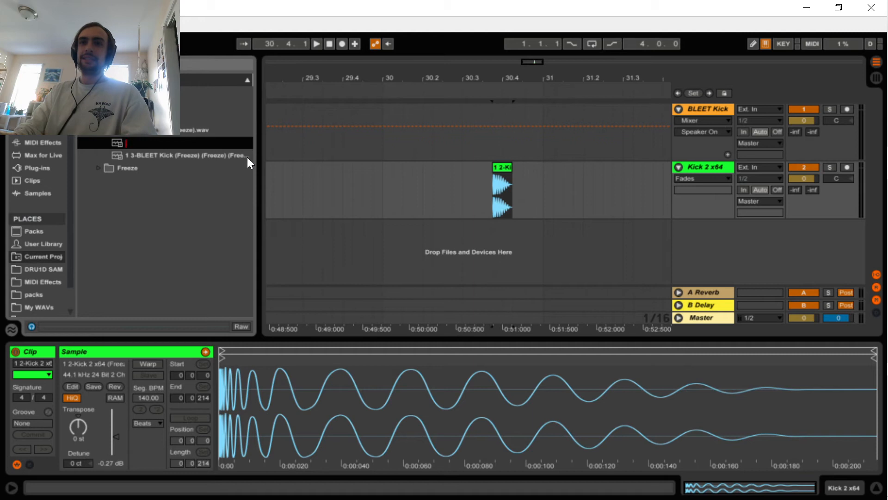
Name the consolidated sample file "Youtube kick 1"
type("Youtube")
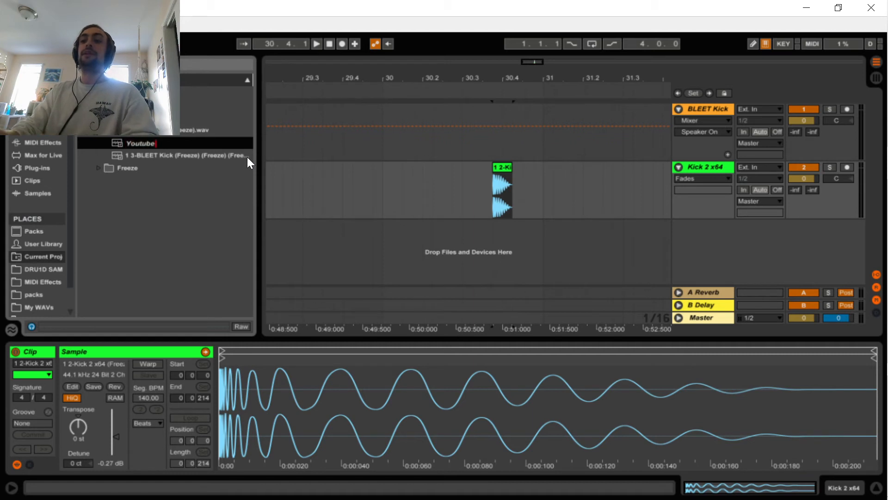
type(" kickk 1")
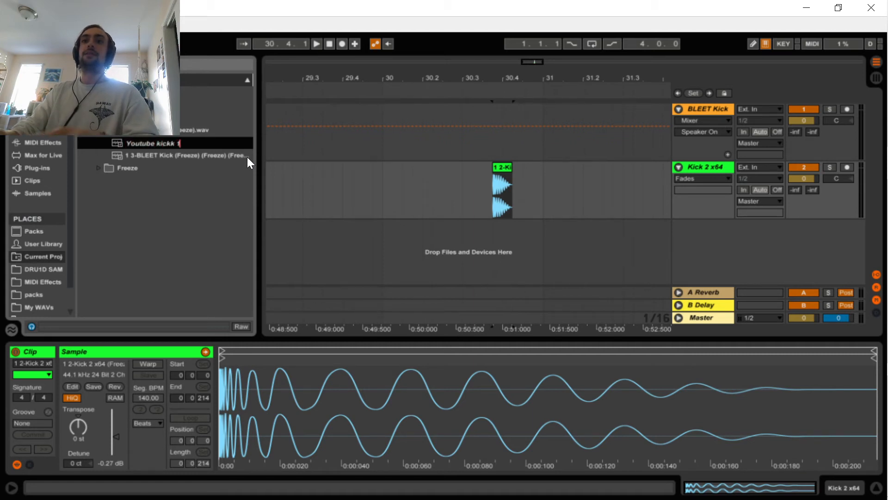
key("BackSpace")
key("BackSpace")
key("BackSpace")
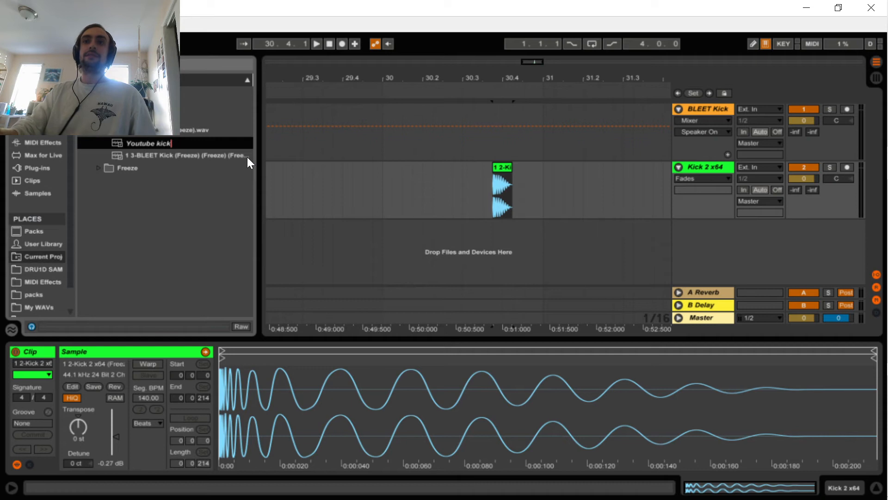
type("1")
key("Return")
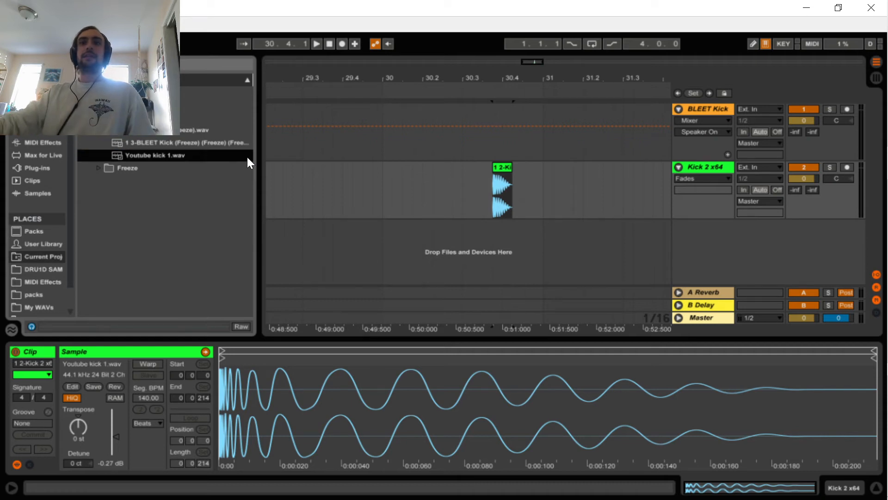
Place Youtube kick 1.wav in the KICKS folder of the DRU1D sample library and audition it from there
left_click_drag(163, 160, 132, 215)
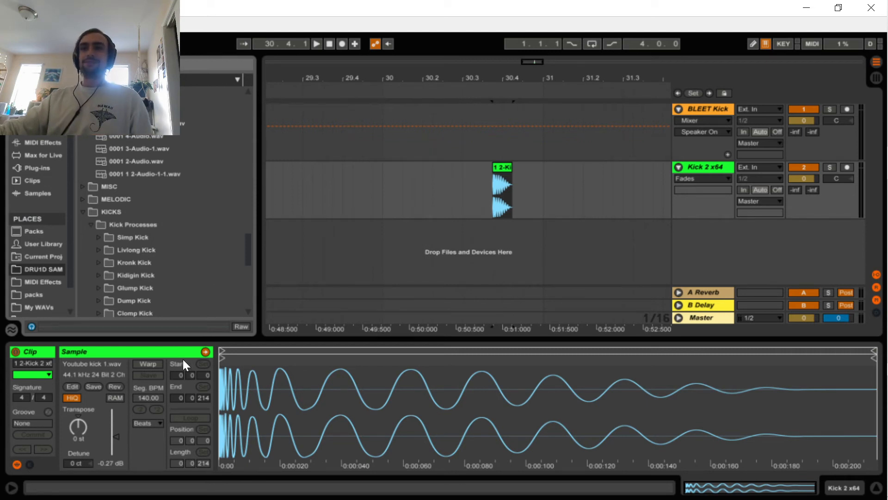
key("space")
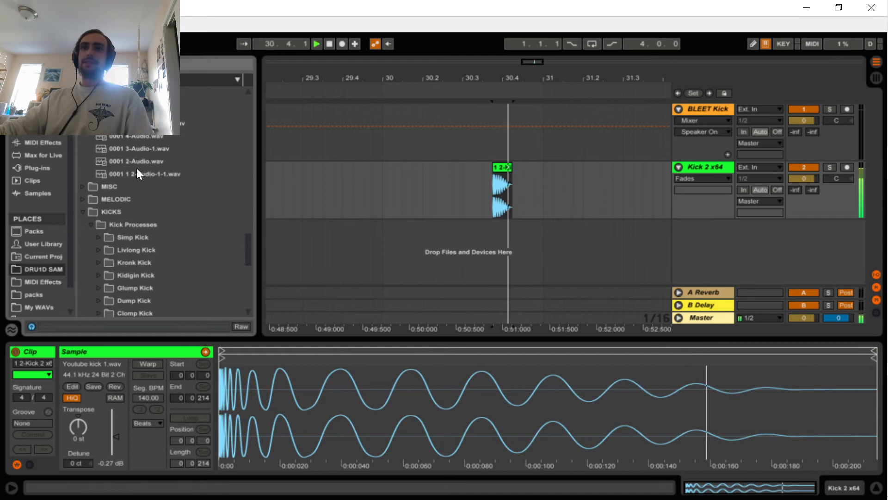
key("space")
scroll(146, 217, "down", 2)
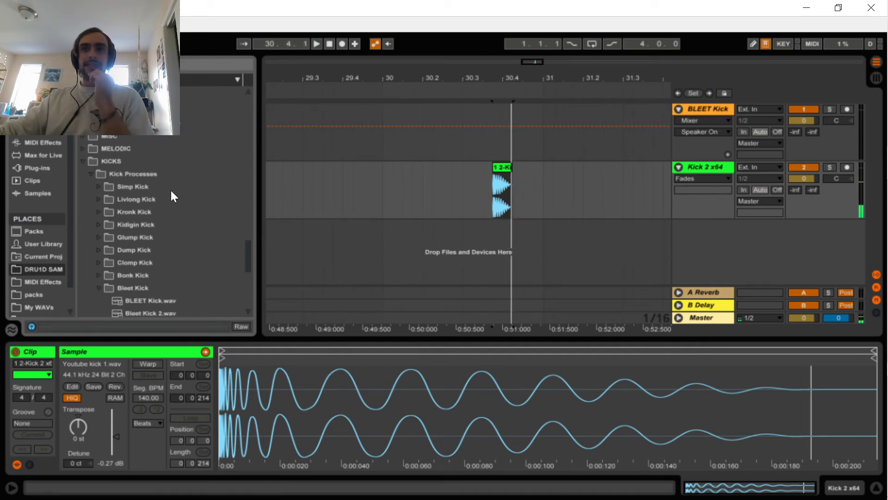
scroll(172, 205, "down", 4)
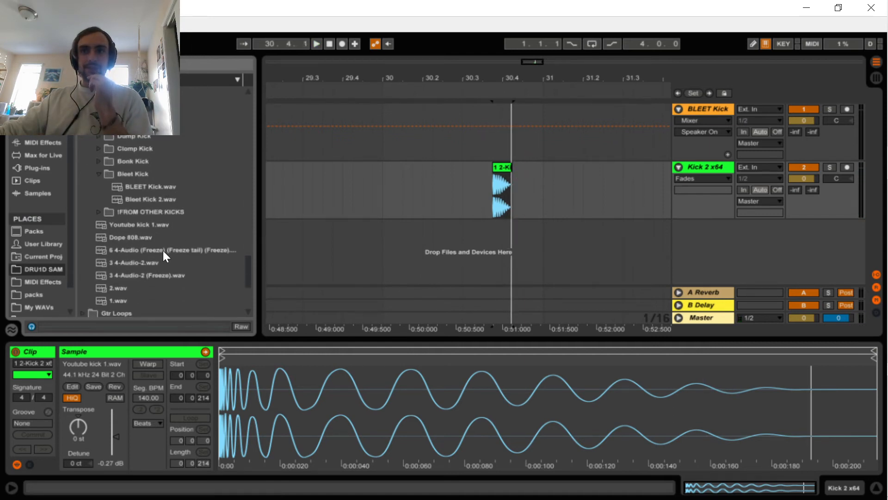
left_click(165, 225)
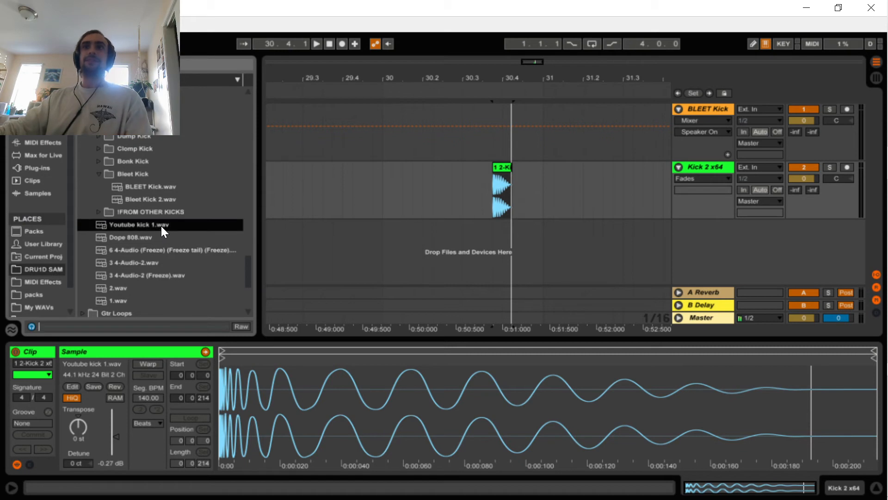
Create a folder named "Youtube Kick" in KICKS and move it into the Kick Processes folder
key("space")
right_click(164, 265)
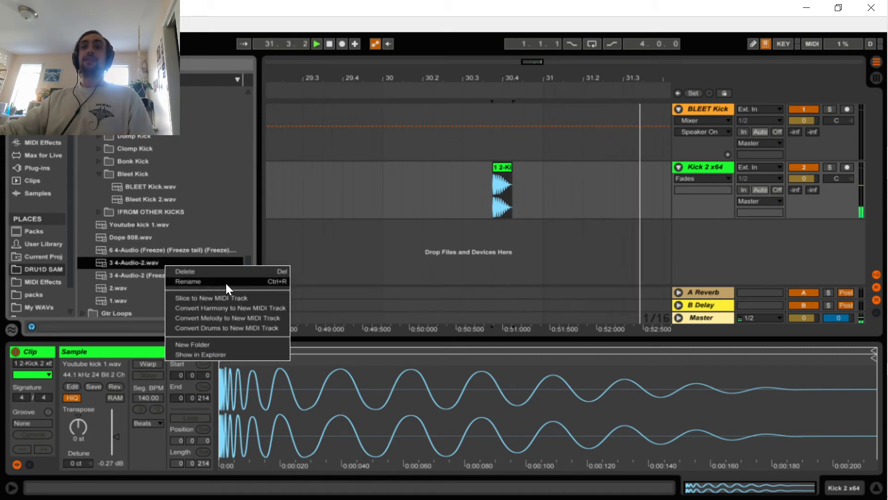
left_click(240, 344)
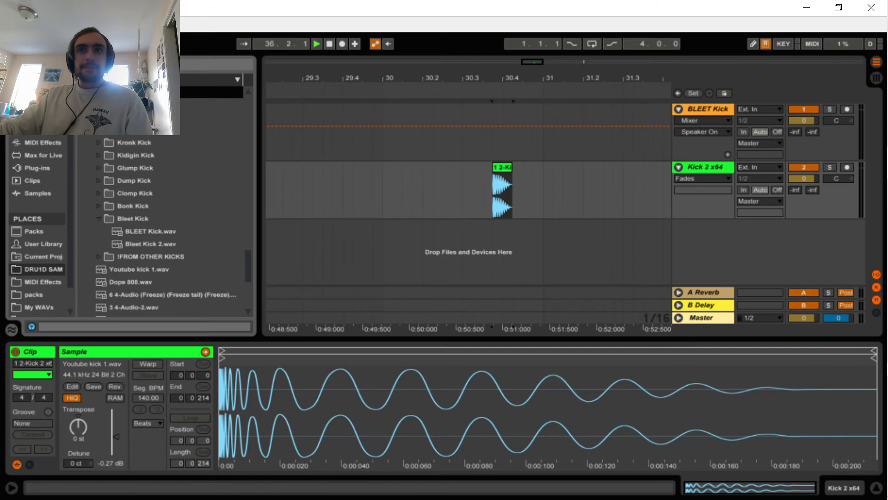
left_click_drag(139, 93, 148, 230)
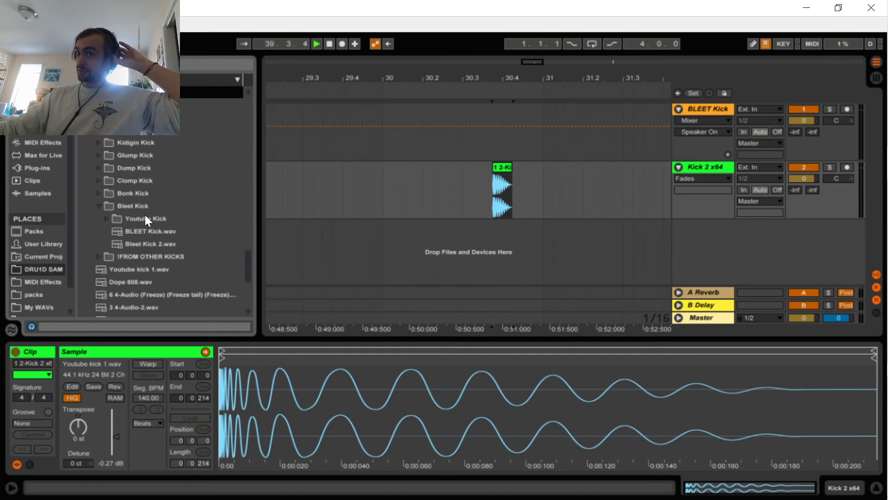
left_click_drag(145, 217, 138, 95)
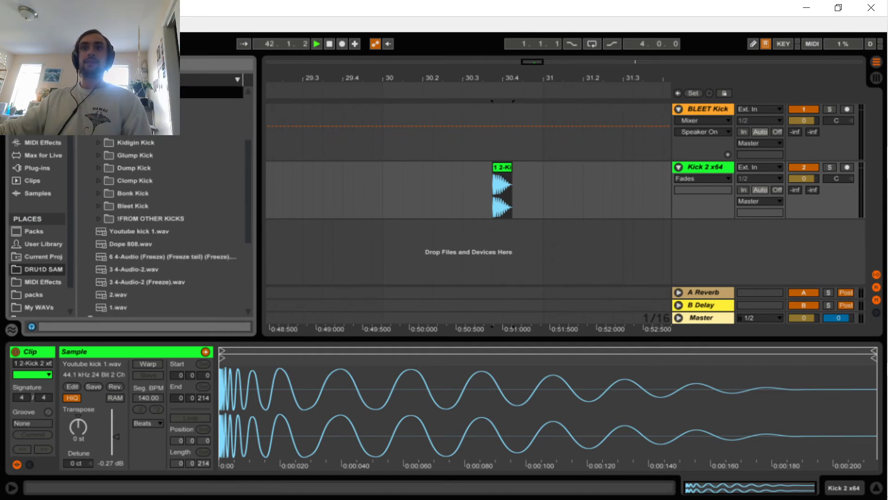
Move Youtube kick 1.wav into the Youtube Kick folder, allowing the audio to stop
scroll(153, 145, "down", 3)
left_click(171, 219)
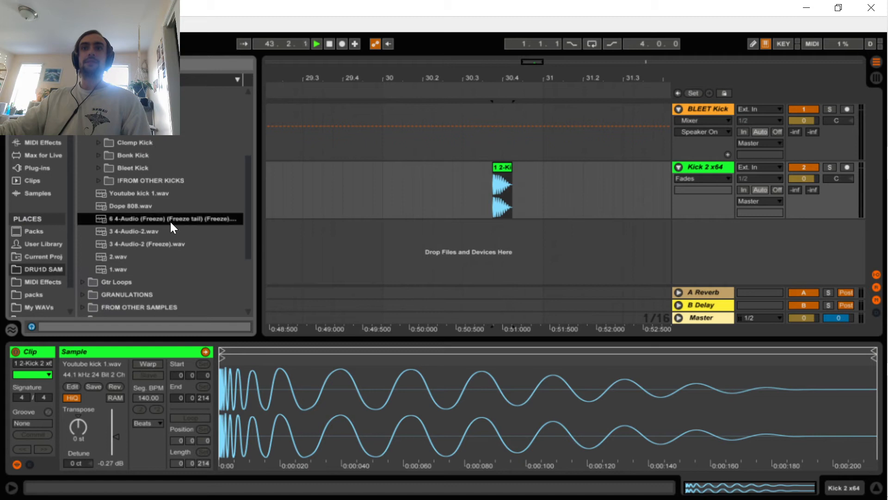
left_click(140, 193)
scroll(185, 208, "up", 6)
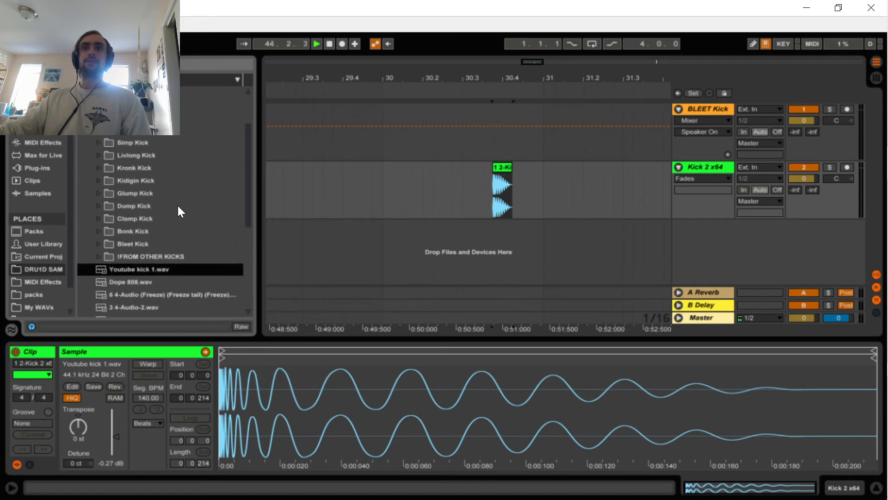
left_click_drag(157, 268, 144, 139)
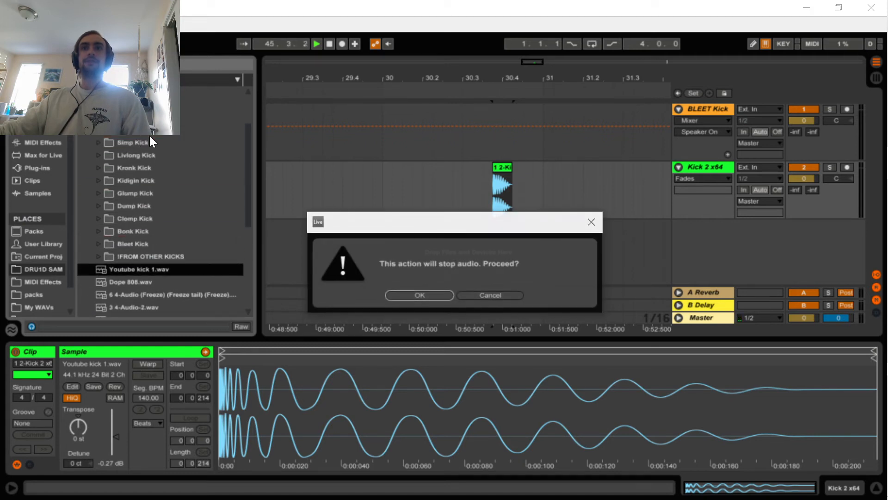
left_click(407, 293)
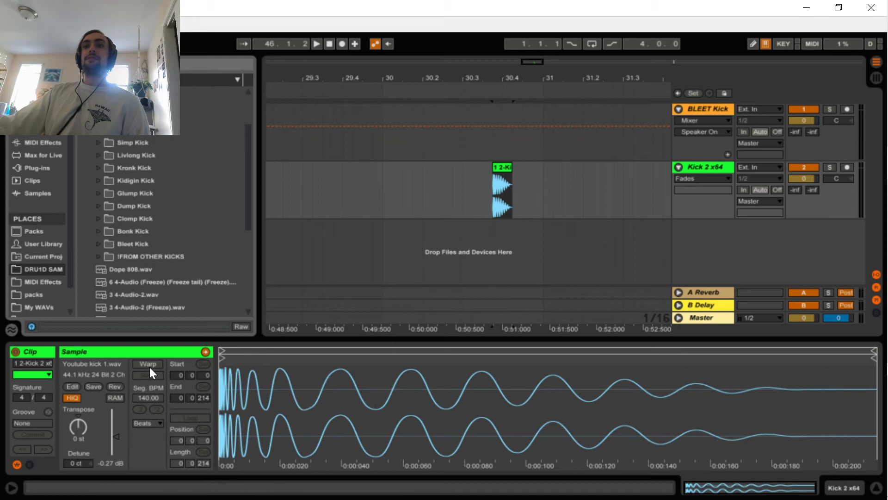
left_click(507, 167)
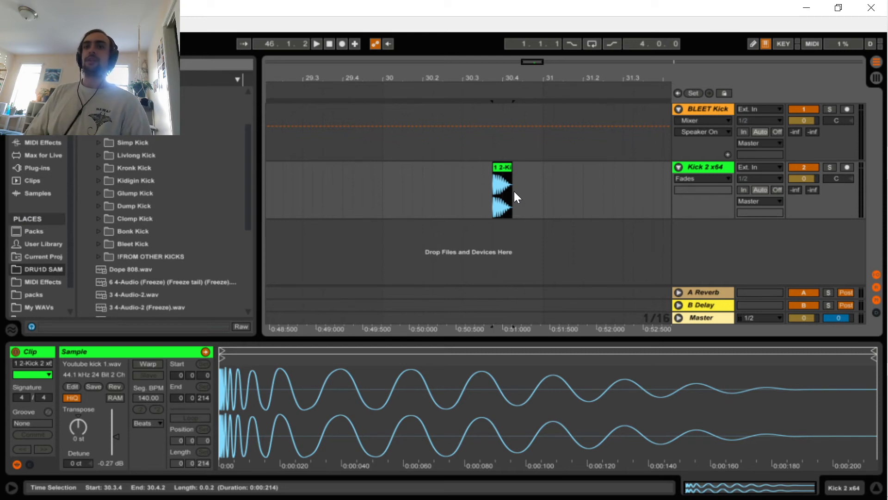
left_click(511, 167)
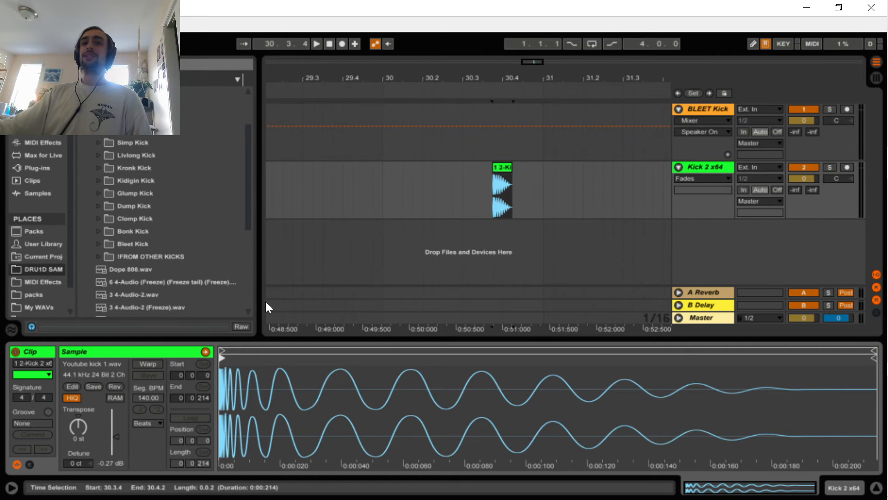
Audition Glump Kick 1 through 4 in the Glump Kick folder and collapse the folder
left_click(102, 195)
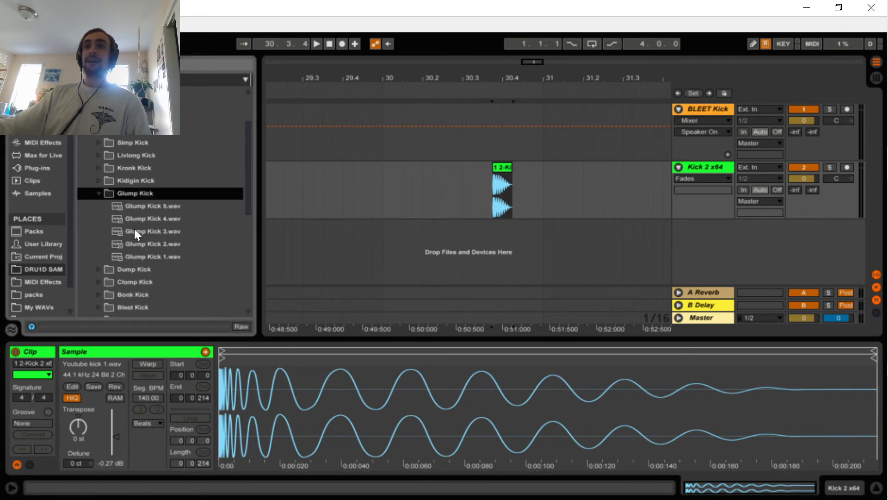
left_click(193, 256)
left_click(191, 244)
left_click(190, 231)
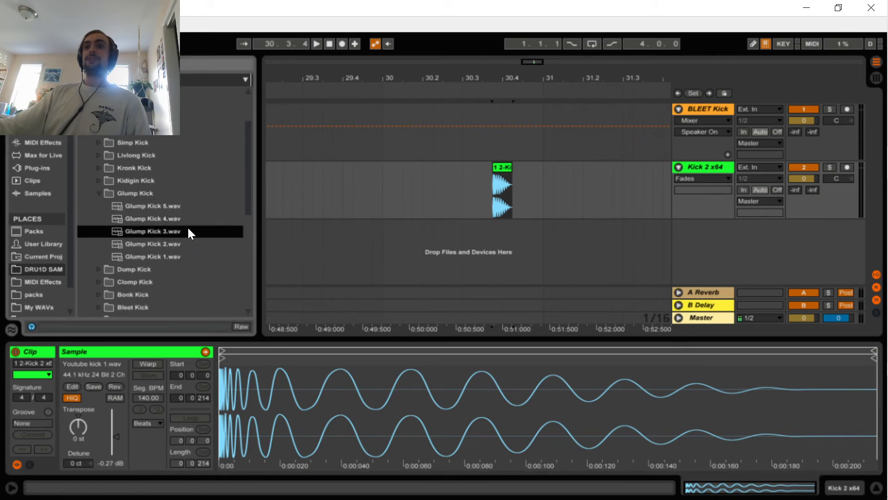
left_click(183, 218)
left_click(102, 193)
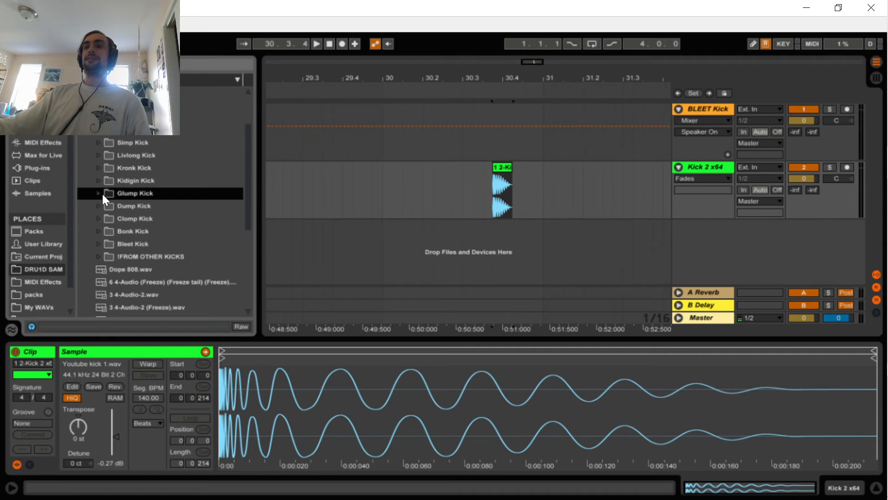
Audition Dump kick 1, Clicky, Dump kick 4 and Dump Kick 5 in the Dump Kick folder, and collapse the Kick Processes folder
left_click(99, 205)
left_click(175, 269)
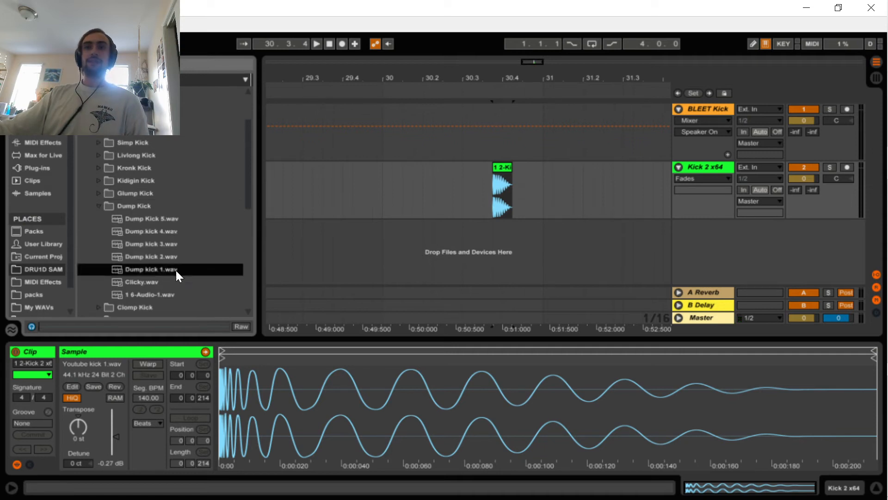
left_click(176, 281)
left_click(173, 232)
left_click(173, 219)
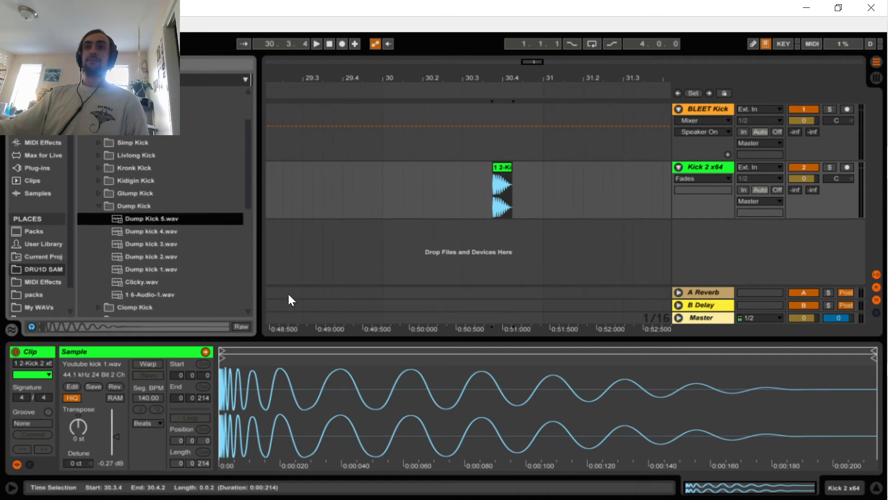
left_click(83, 117)
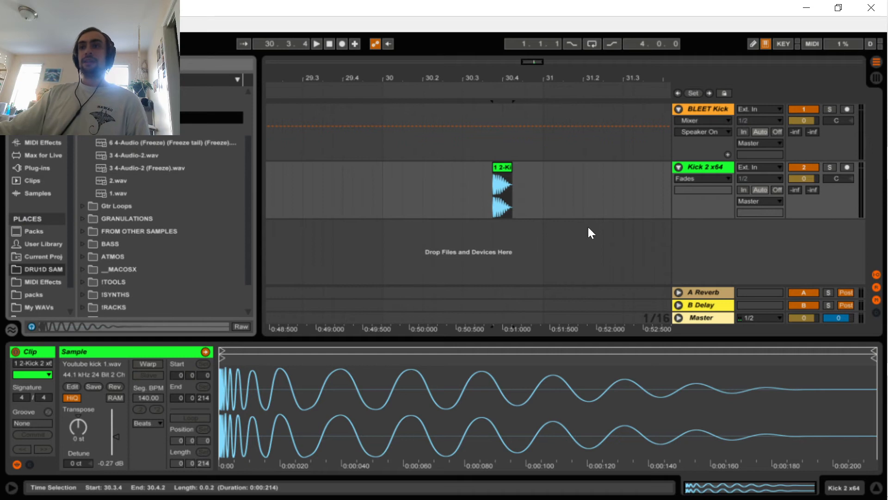
Play the kick clip, add EQ Eight to the Kick 2 x64 track, and turn off its band 1
left_click(494, 177)
key("space")
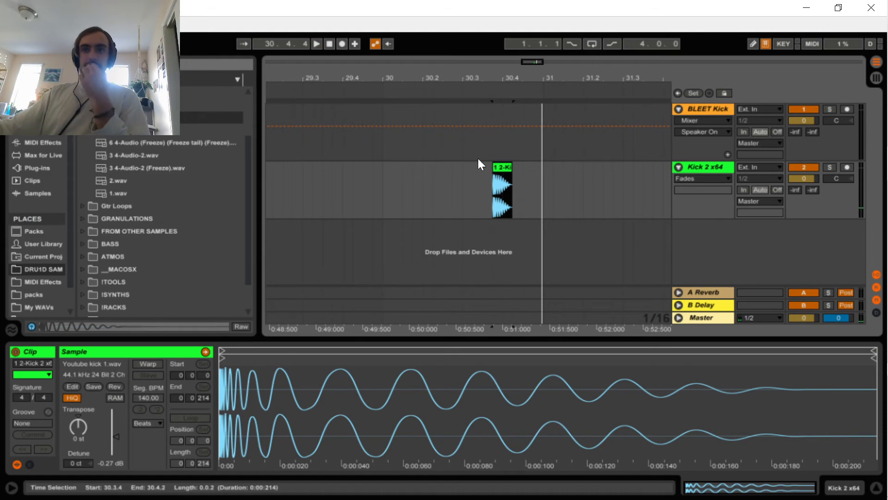
left_click(40, 142)
left_click(41, 132)
scroll(138, 271, "down", 5)
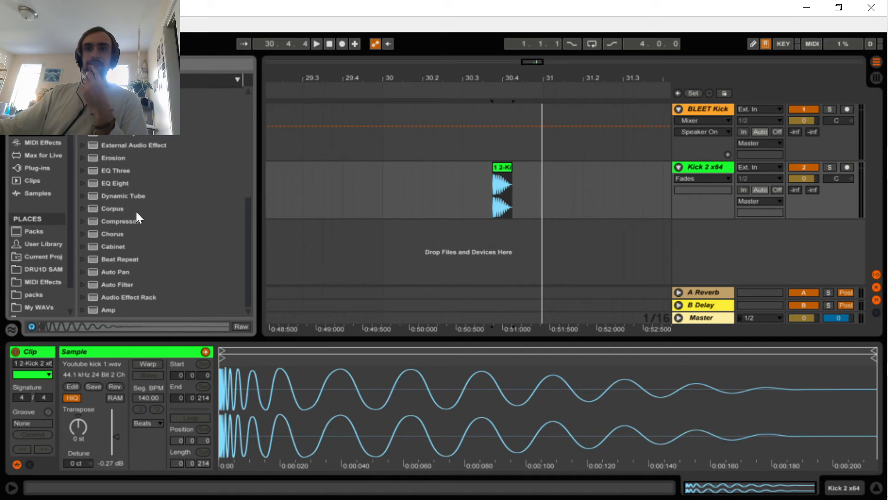
double_click(124, 185)
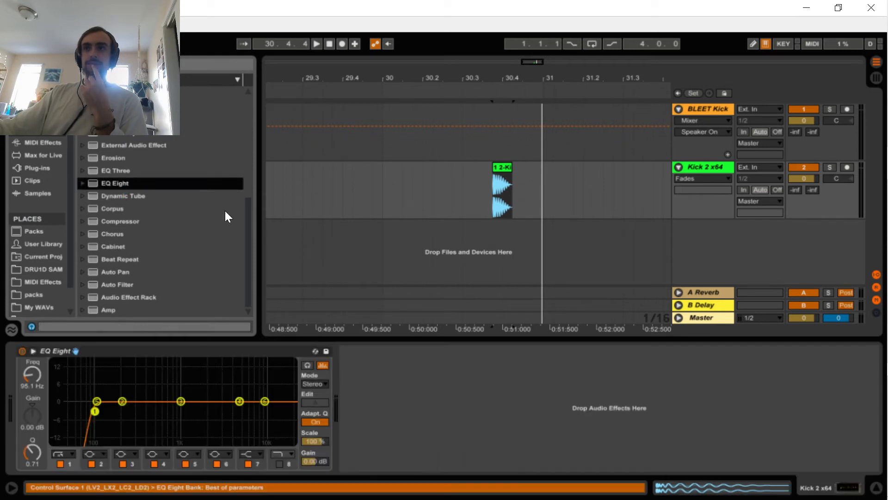
left_click(59, 462)
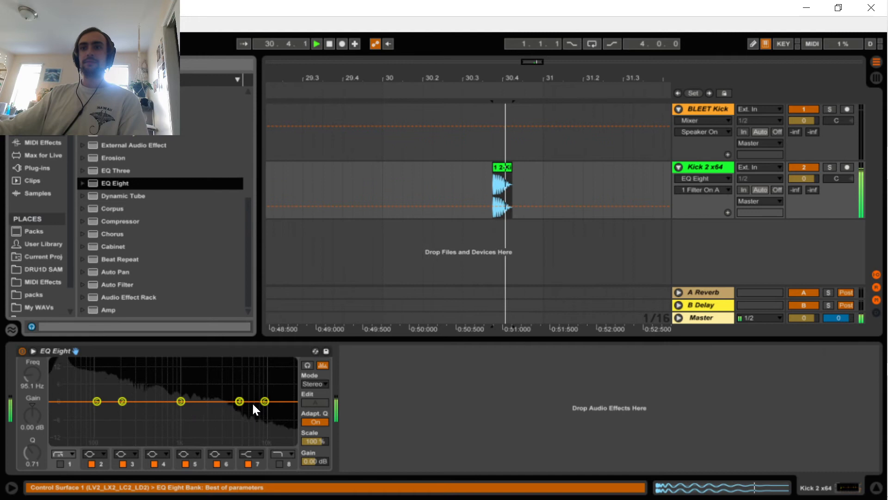
Set EQ Eight band 3 to about -2.85 dB at 2.28 kHz and compare the kick with the EQ bypassed and active
left_click_drag(181, 401, 210, 410)
key("space")
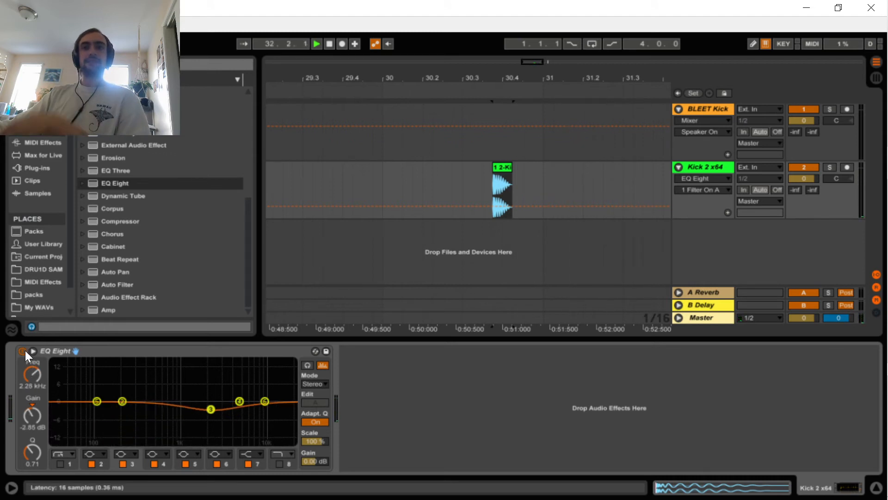
left_click(23, 351)
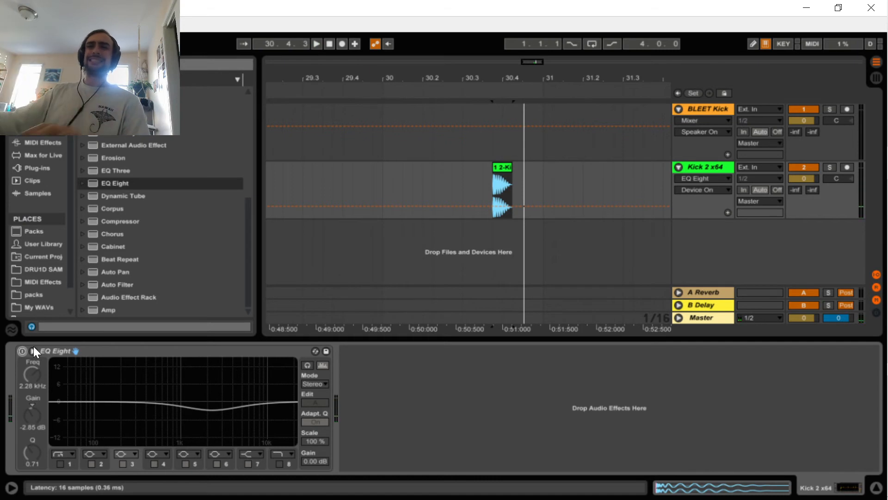
left_click(22, 351)
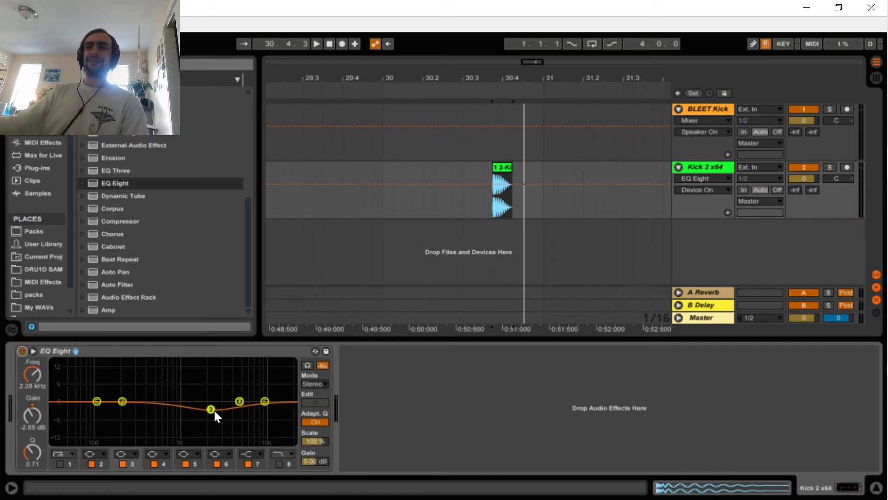
Try a boost on band 3, pull it down to about -3.60 dB at 2.45 kHz, and compare against bypass
left_click_drag(214, 410, 212, 375)
key("space")
left_click_drag(216, 360, 213, 411)
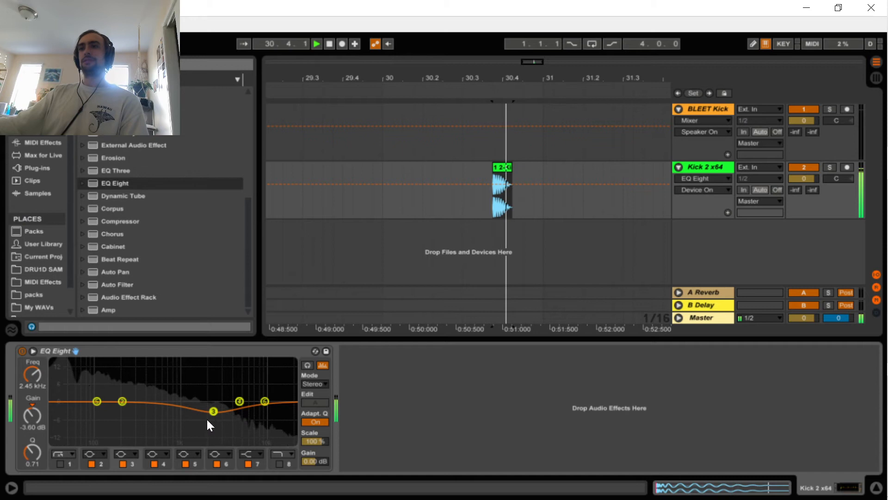
left_click(23, 351)
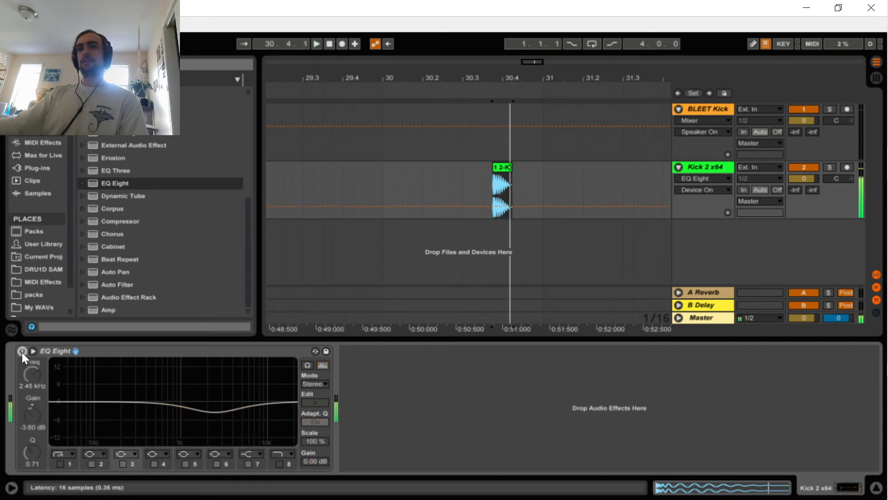
left_click(21, 351)
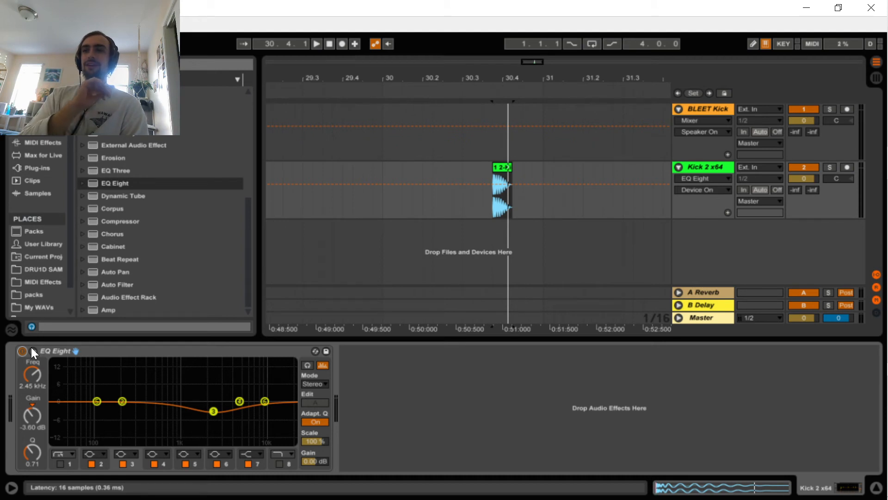
Audition the kick with the EQ bypassed and active, adjusting band 3 to about -3.84 dB at 2.59 kHz
key("space")
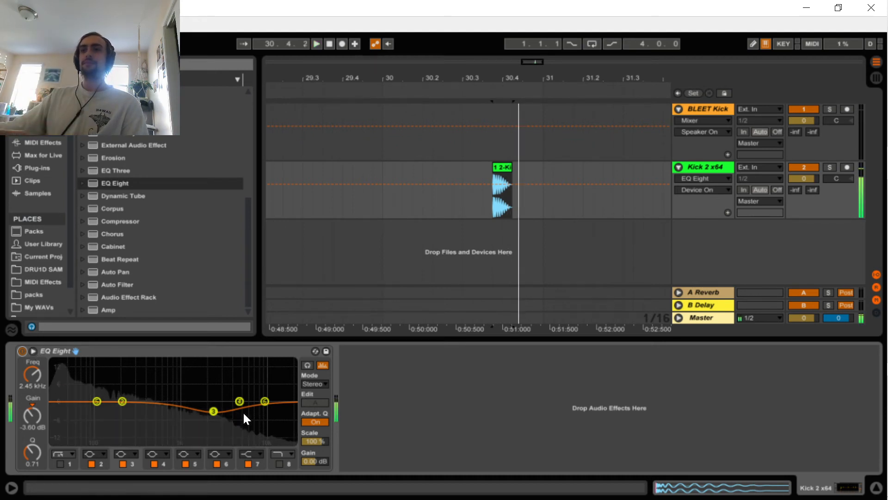
left_click(23, 352)
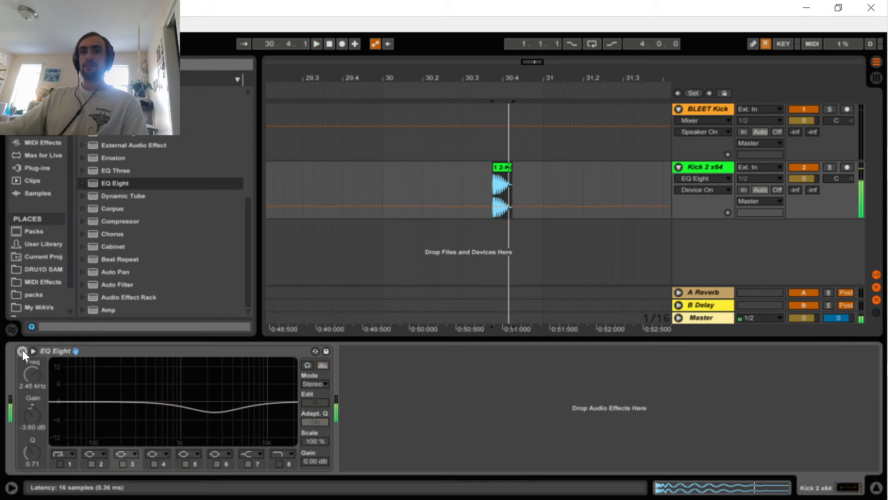
left_click(22, 351)
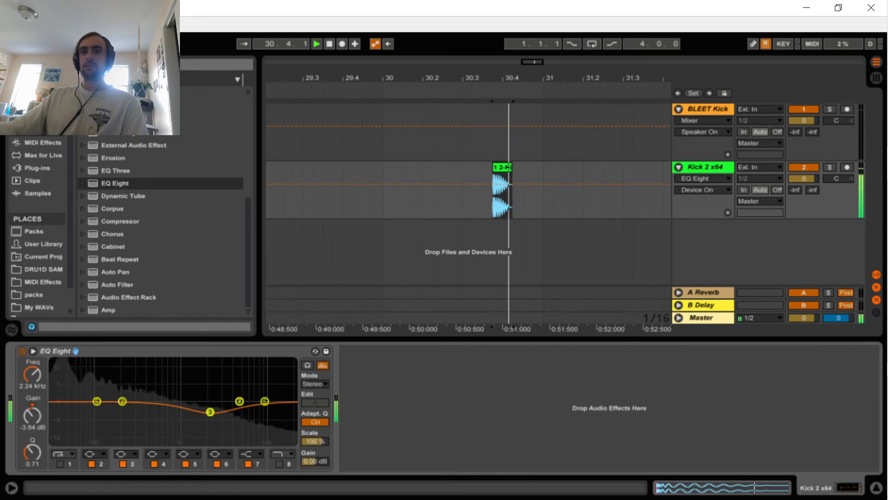
mouse_move(210, 411)
left_mouse_down()
mouse_move(224, 412)
mouse_move(218, 442)
mouse_move(215, 407)
left_mouse_up()
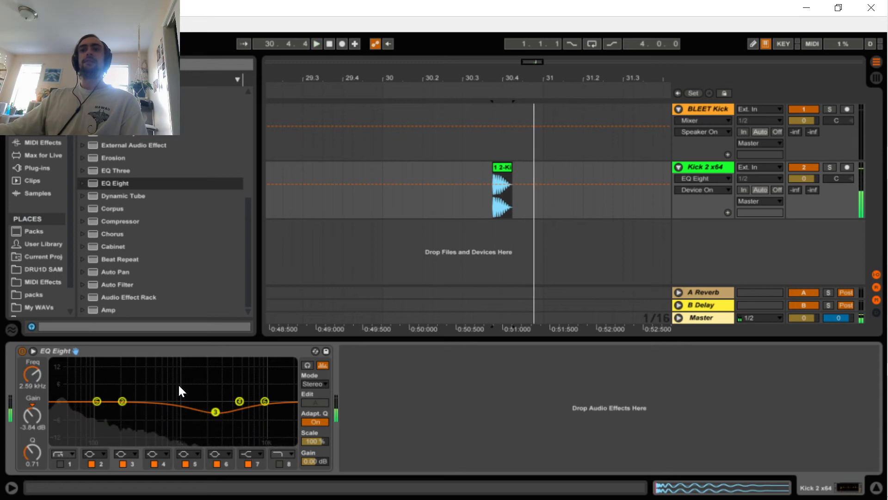
left_click(22, 352)
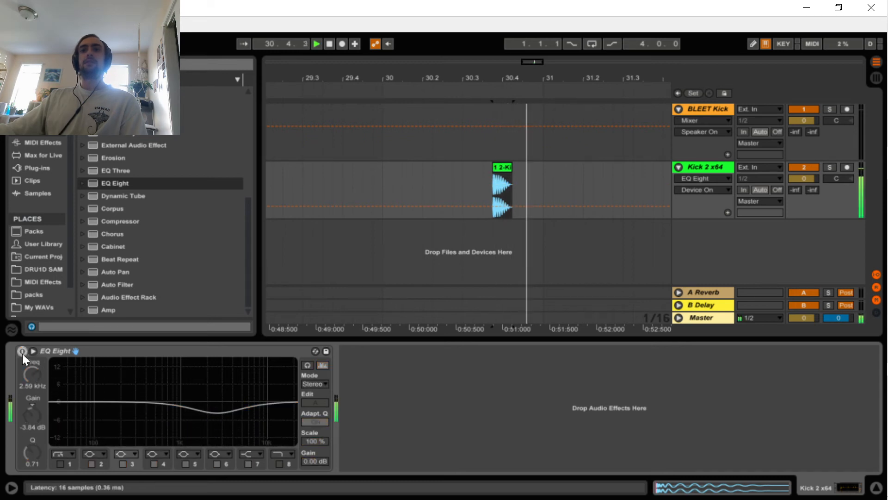
left_click(22, 352)
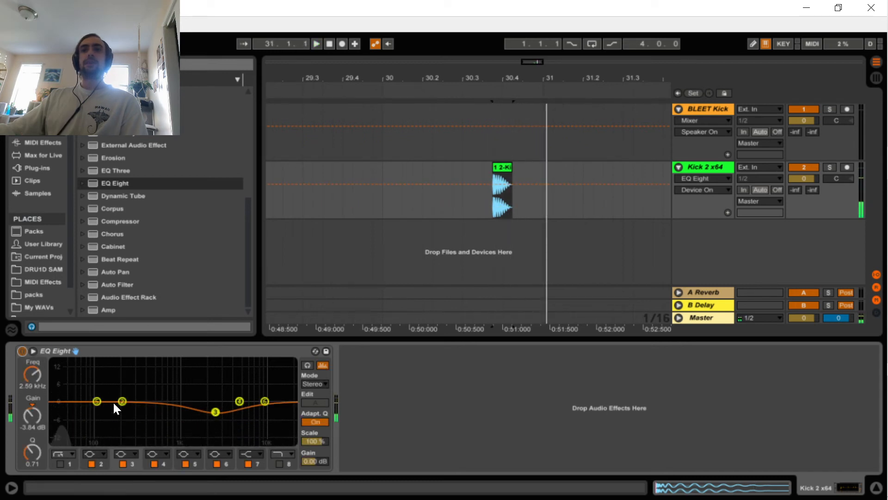
Fine-tune the band 3 gain while auditioning the kick, set it to -3 dB, and play the result
left_click_drag(37, 414, 37, 409)
key("space")
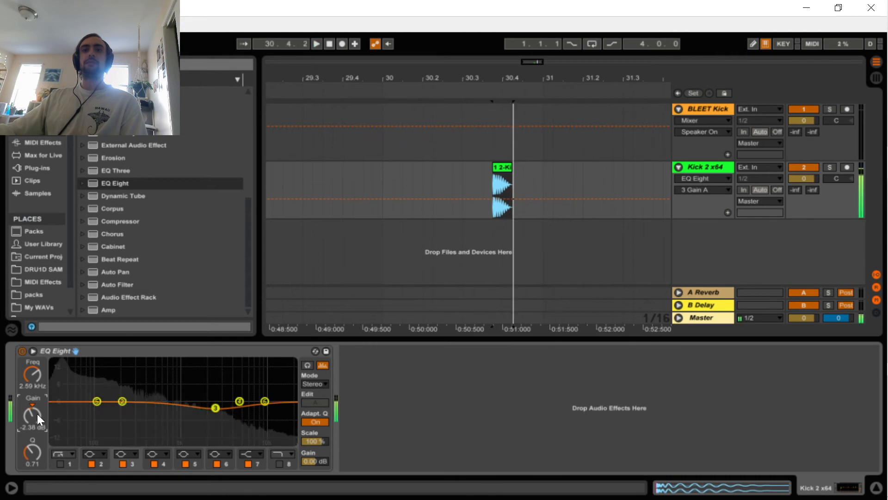
key("space")
key("space")
key("space")
key("space")
type("-3")
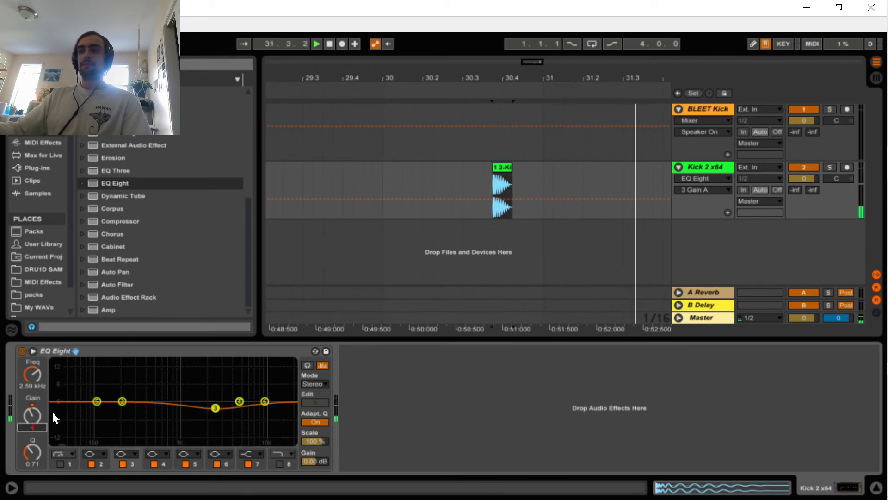
key("Return")
key("space")
key("space")
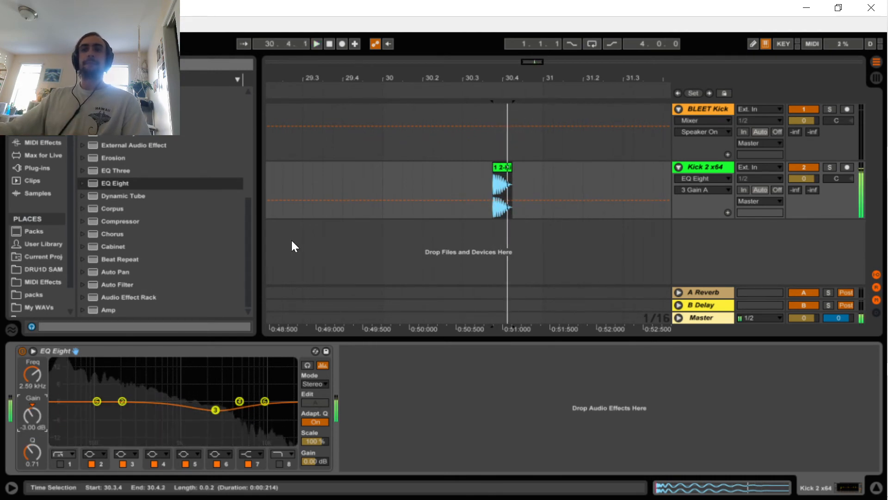
left_click(155, 184)
scroll(154, 194, "up", 3)
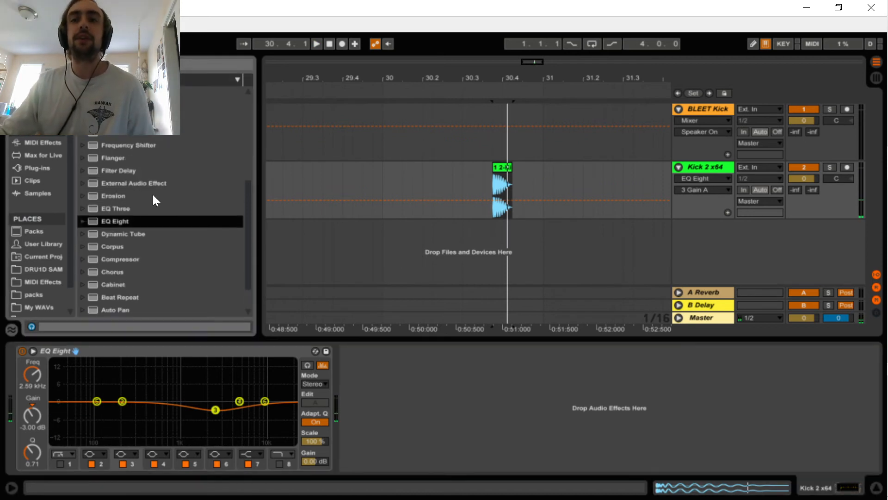
scroll(156, 213, "down", 2)
scroll(156, 217, "down", 1)
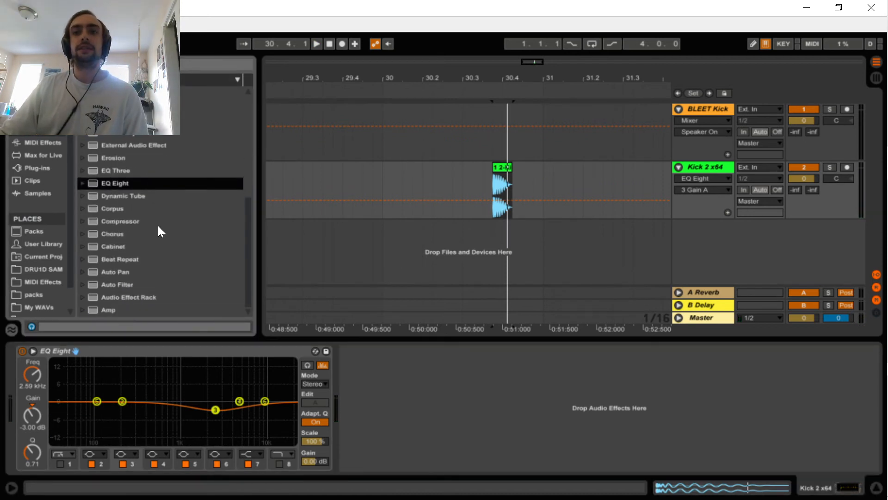
scroll(157, 226, "up", 4)
left_click(148, 64)
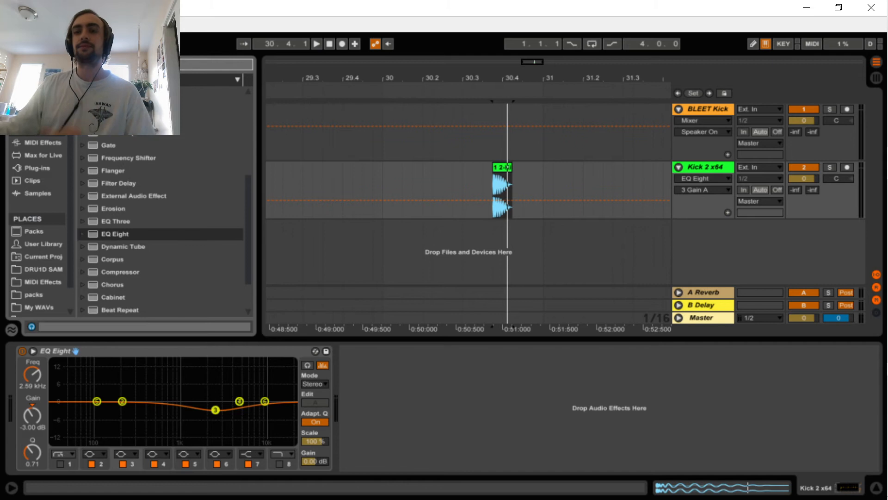
type("r")
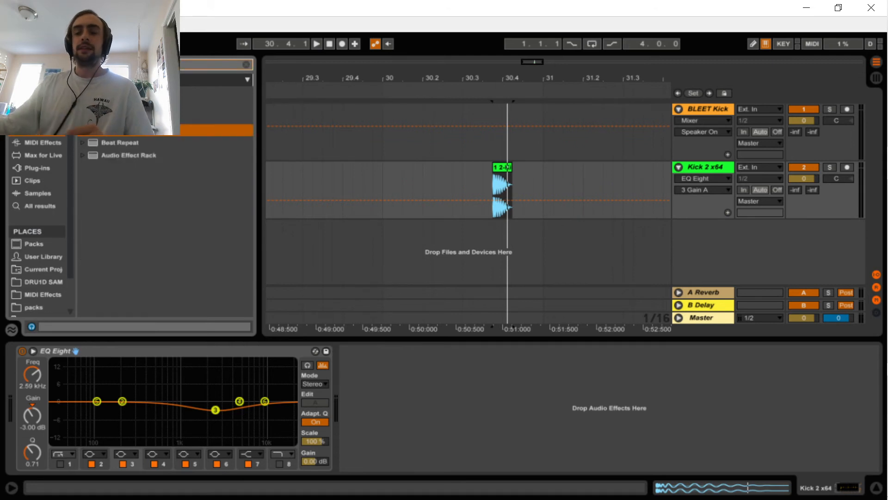
key("BackSpace")
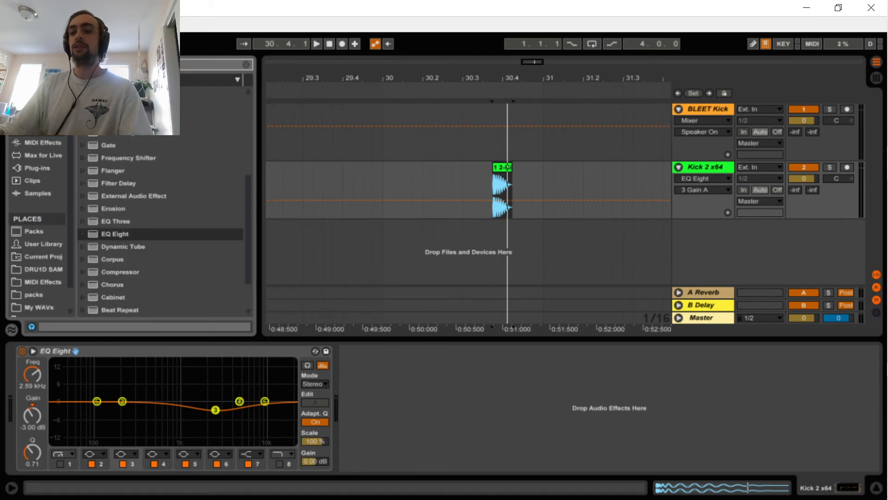
key("ctrl+f")
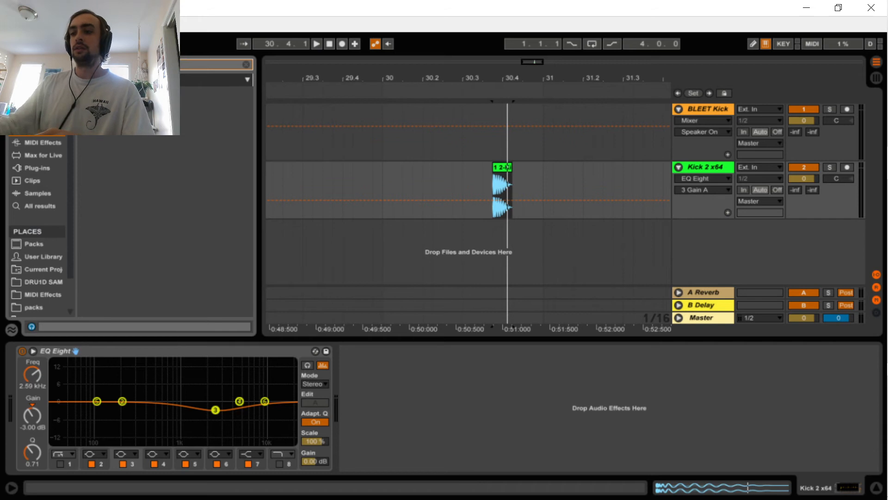
key("BackSpace")
Add Overdrive after EQ Eight, narrow its filter bandwidth to 0.50 at the lowest frequencies, and audition the kick
scroll(162, 237, "down", 2)
scroll(161, 195, "up", 2)
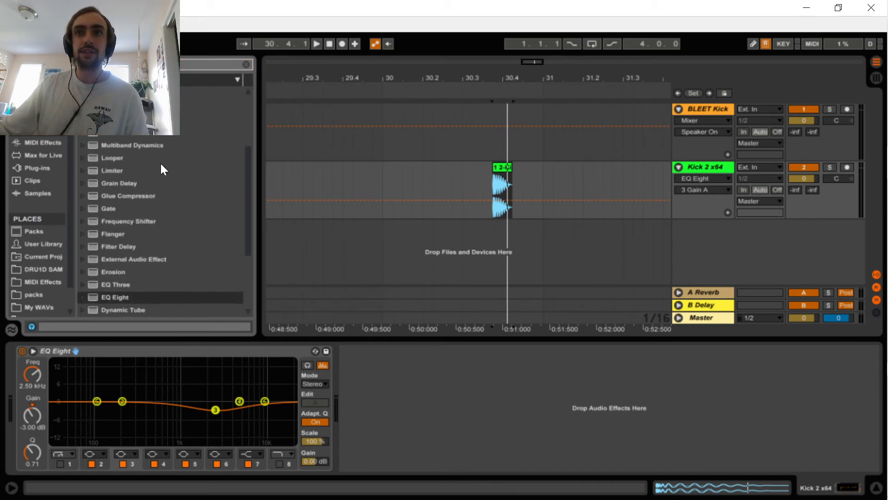
scroll(157, 160, "up", 4)
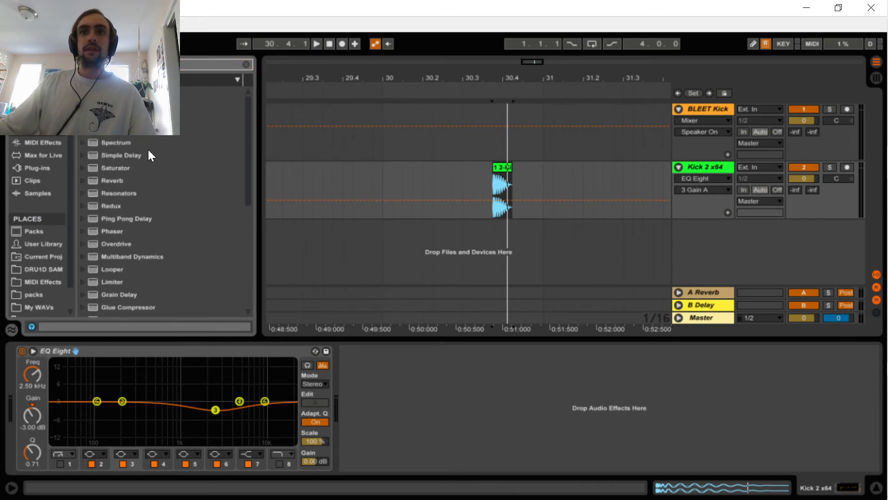
scroll(120, 218, "down", 1)
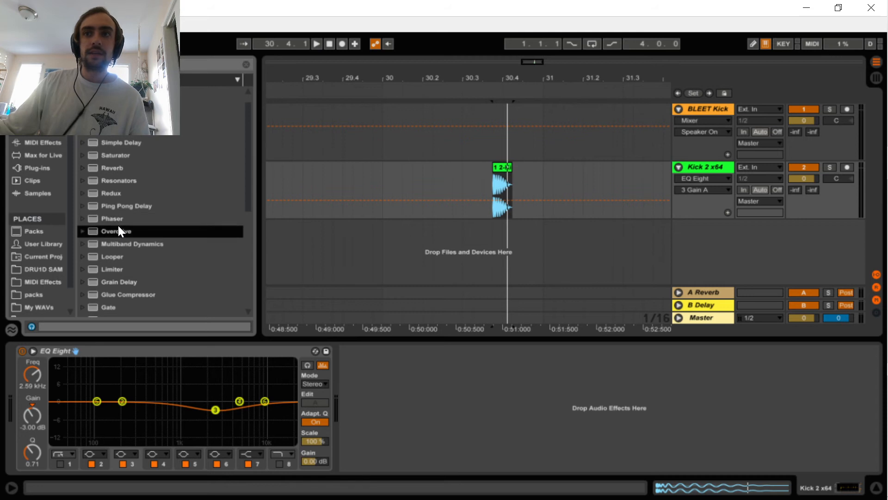
double_click(118, 230)
left_click(400, 462)
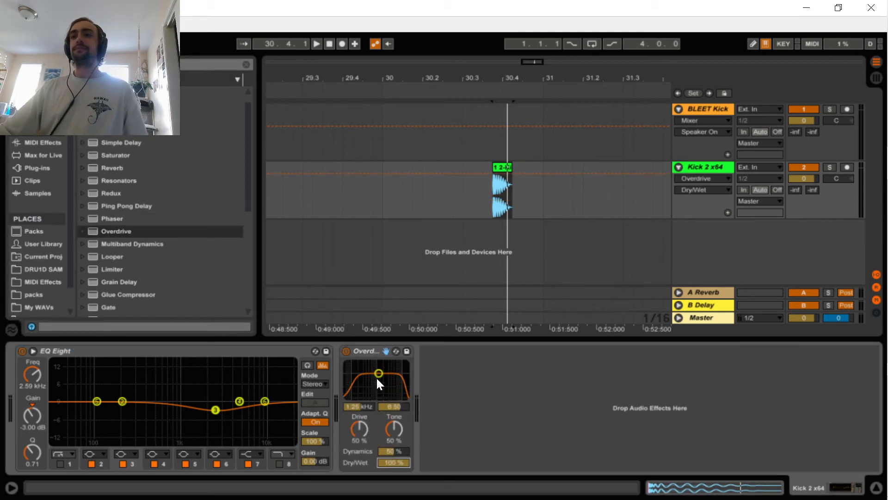
left_click_drag(379, 373, 347, 395)
key("space")
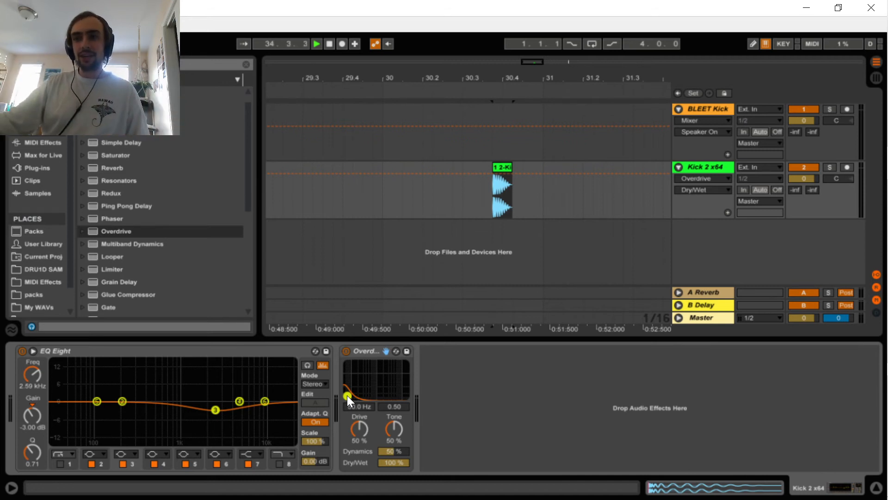
Move the Overdrive filter to about 1.92 kHz with a 0.50 bandwidth and audition the kick repeatedly
left_click_drag(347, 395, 383, 396)
key("space")
key("space")
key("space")
key("space")
key("space")
key("space")
key("space")
key("space")
key("space")
key("space")
key("space")
key("space")
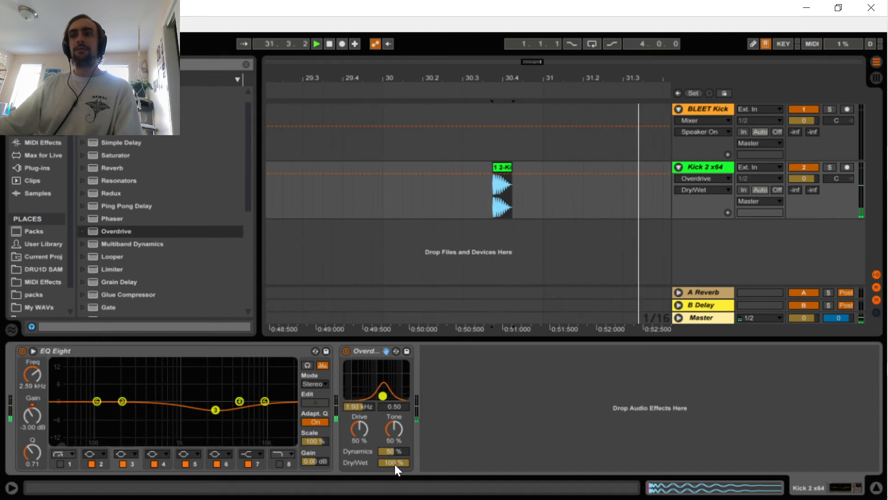
Set the Overdrive Dry/Wet to 0 % and audition the dry kick for comparison
left_click_drag(395, 462, 395, 477)
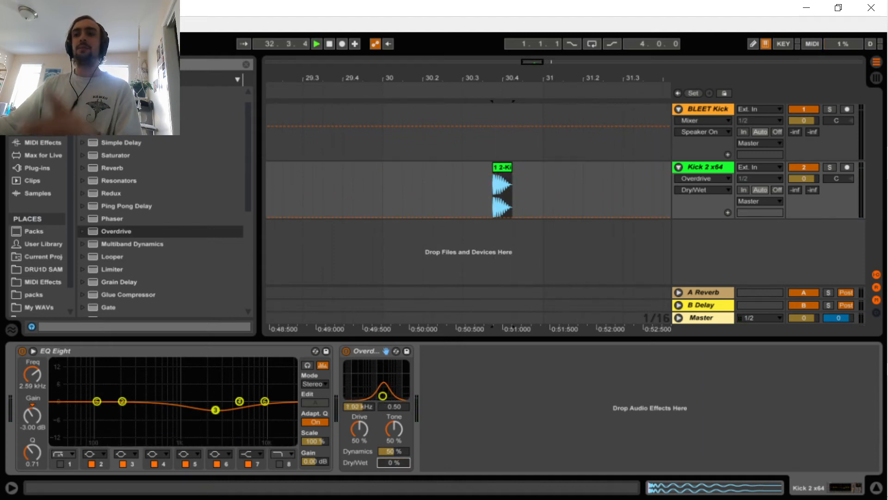
key("space")
key("space")
key("space")
key("space")
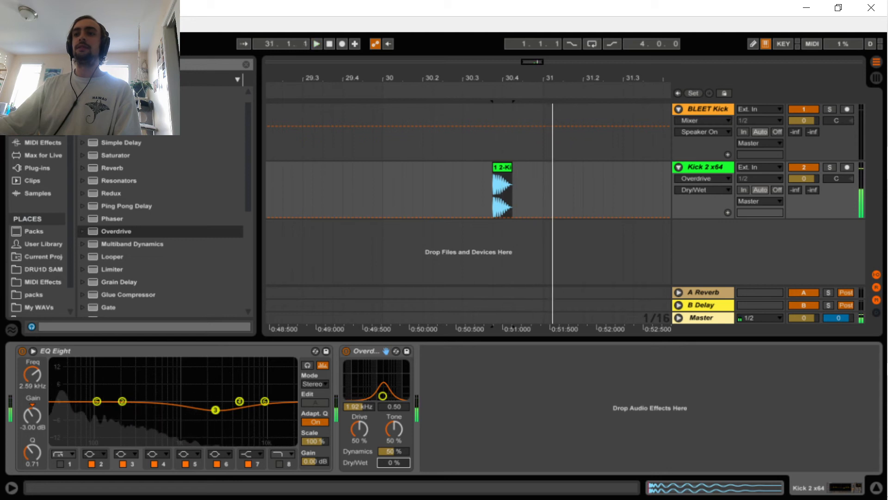
Set the Overdrive Dry/Wet to 100 % and audition the overdriven kick repeatedly
left_click_drag(393, 463, 394, 424)
key("space")
key("space")
key("space")
key("space")
key("space")
key("space")
key("space")
key("space")
key("space")
key("space")
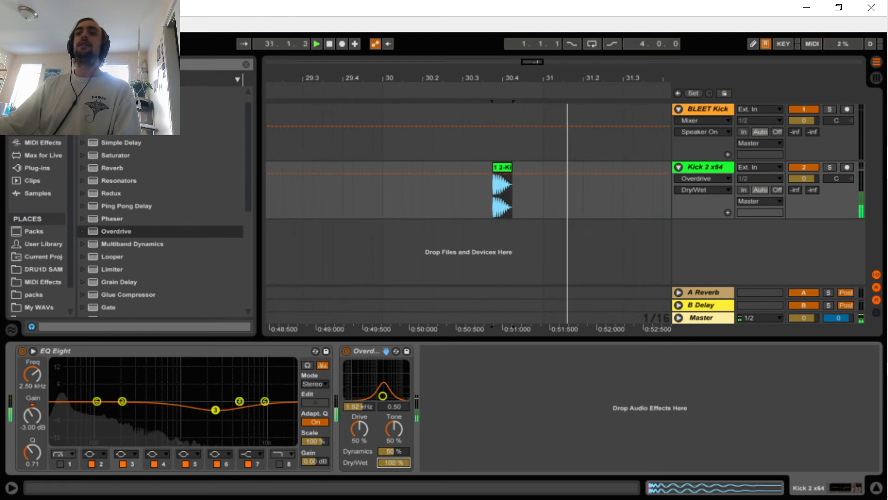
key("space")
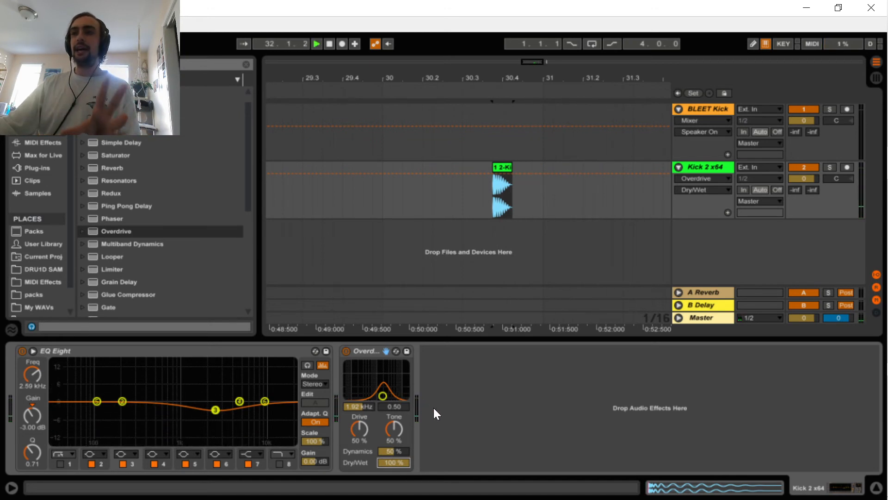
Lower the Overdrive filter frequency to about 902 Hz, keeping the 0.50 bandwidth, and audition the kick
left_click_drag(396, 459, 396, 495)
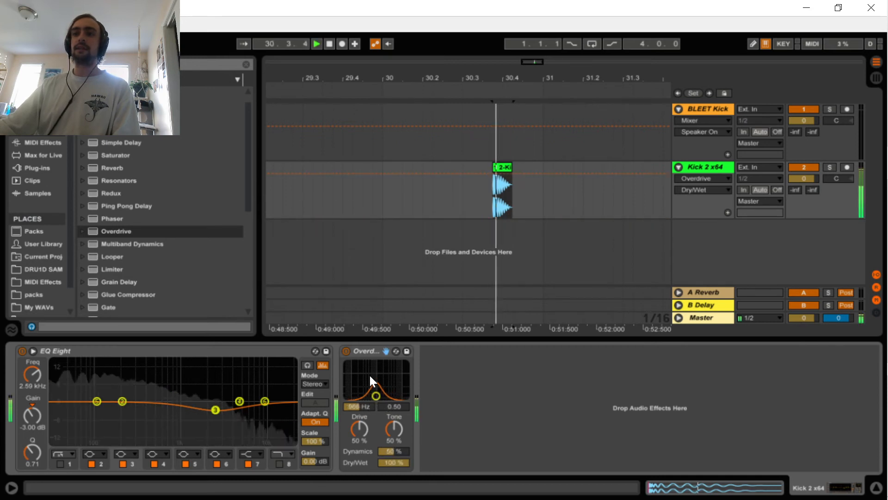
left_click(343, 354)
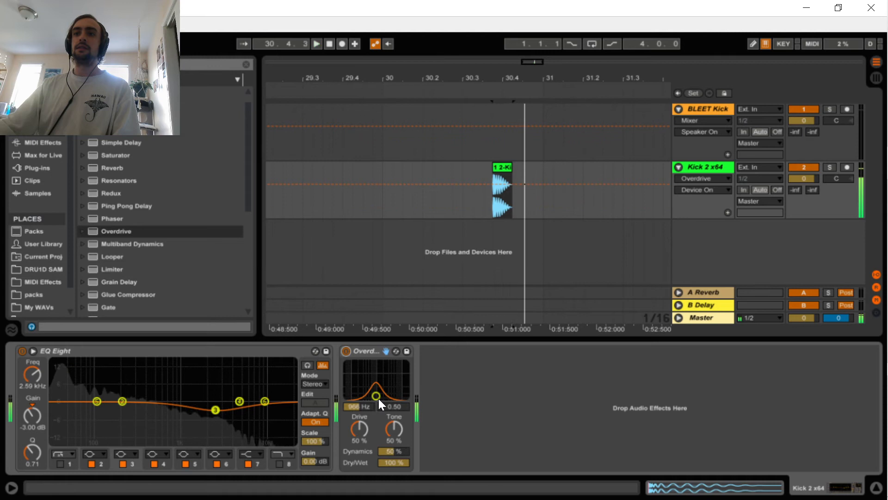
left_click_drag(379, 398, 375, 396)
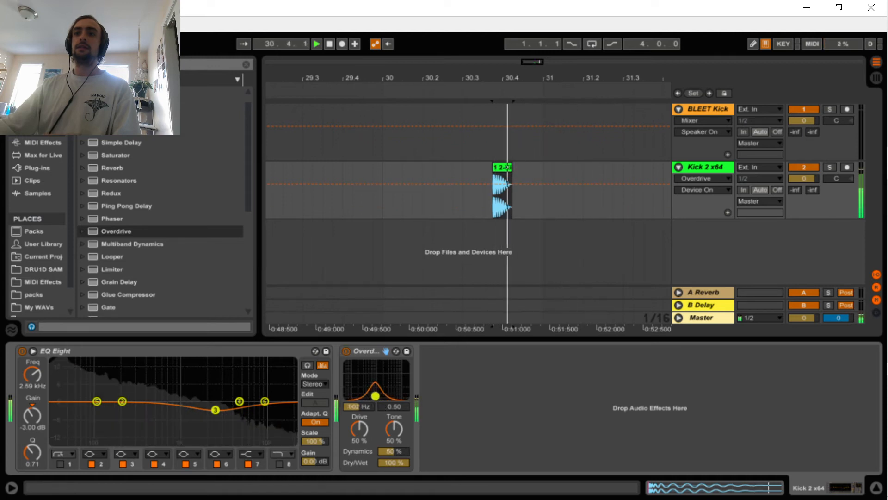
key("space")
Set the Overdrive Dry/Wet to 24 % and audition the kick
left_click_drag(393, 462, 393, 495)
key("space")
key("space")
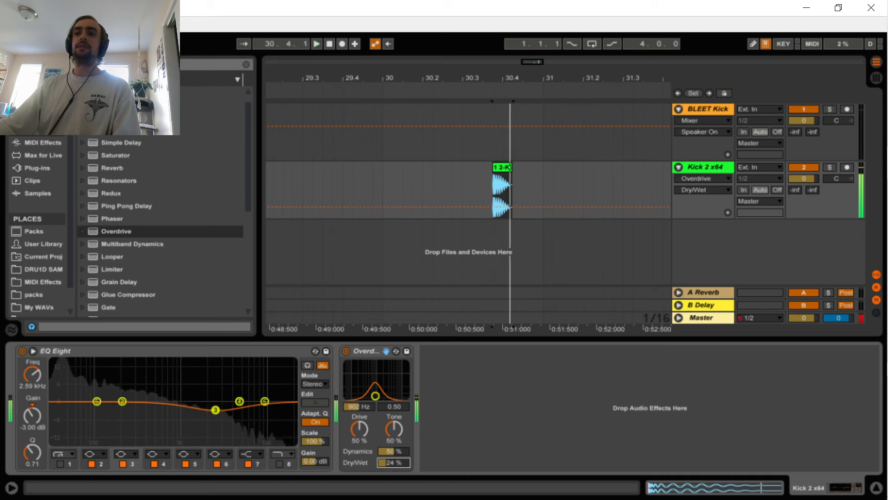
Compare the kick with Overdrive bypassed and enabled during playback, leaving the device enabled
left_click(346, 351)
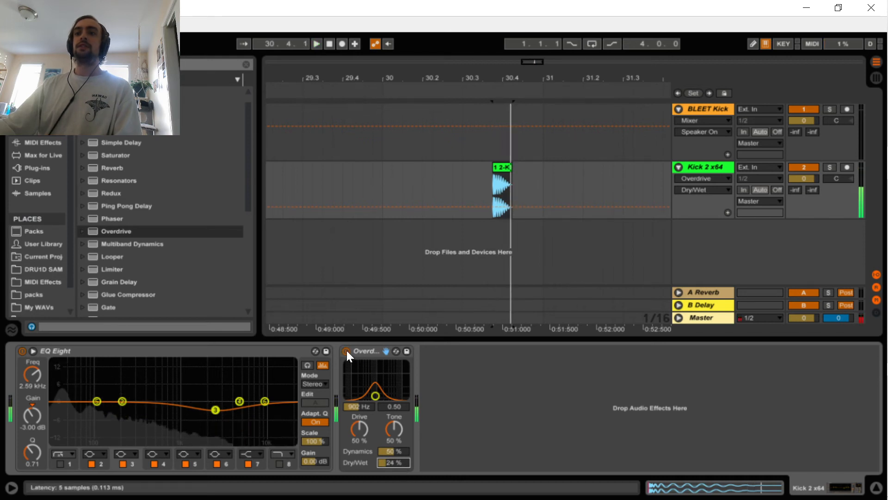
left_click(346, 351)
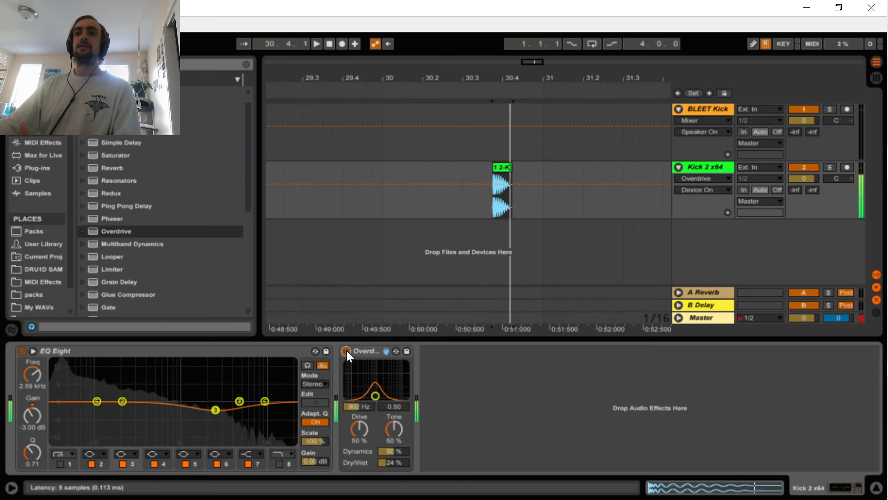
left_click(391, 460)
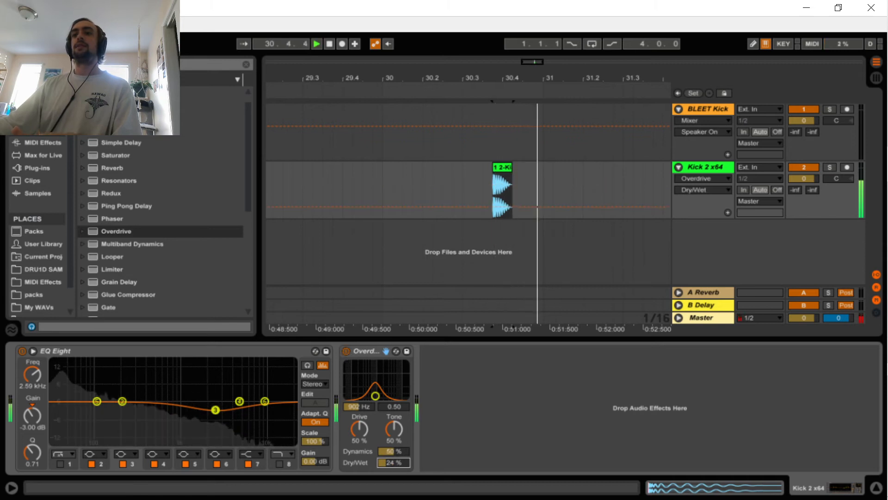
left_click(346, 353)
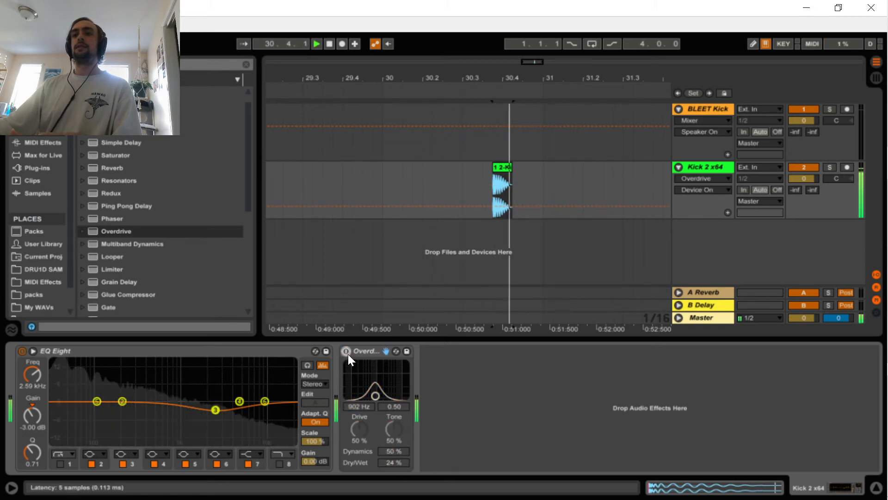
left_click(347, 350)
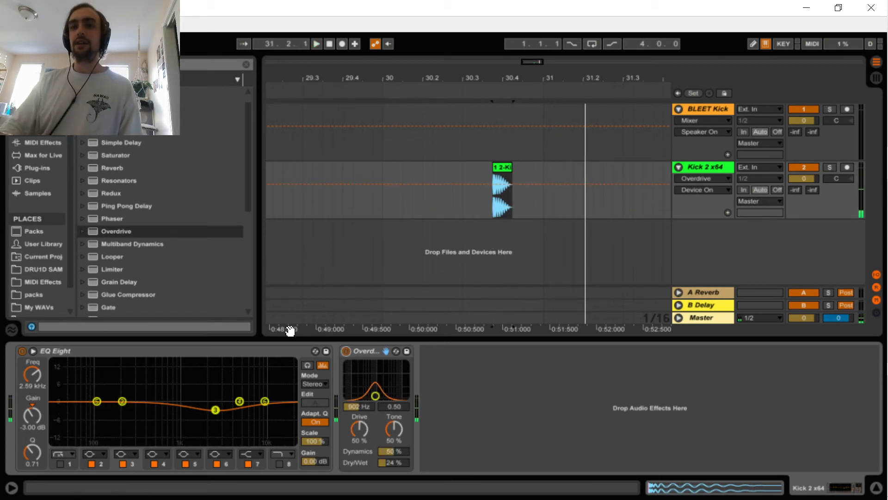
key("space")
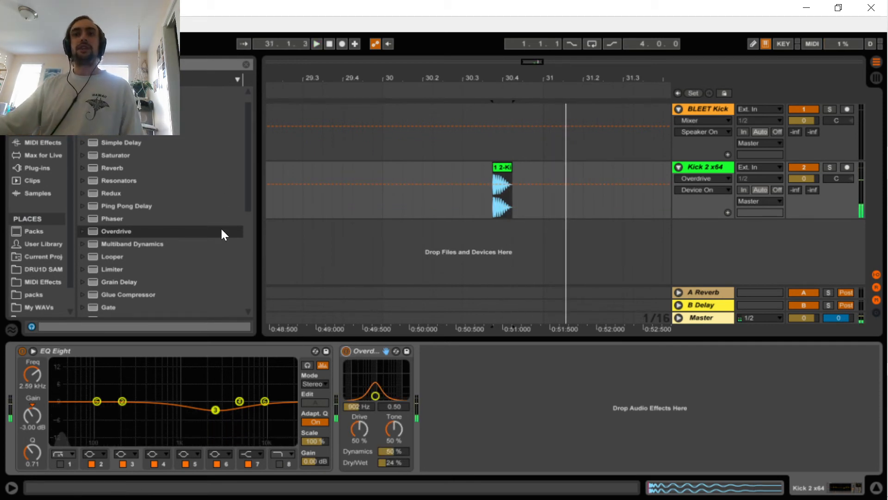
Clear the browser search and add a default Glue Compressor after Overdrive
scroll(152, 222, "down", 5)
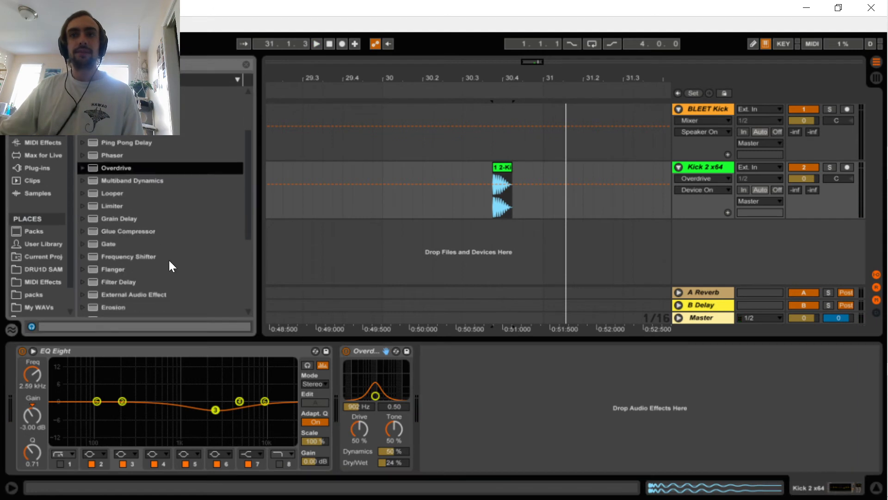
scroll(173, 276, "down", 1)
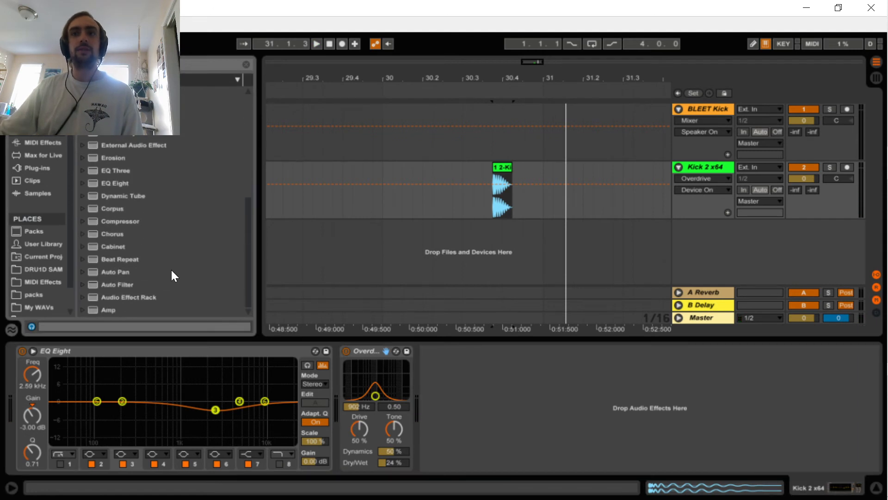
scroll(171, 270, "up", 8)
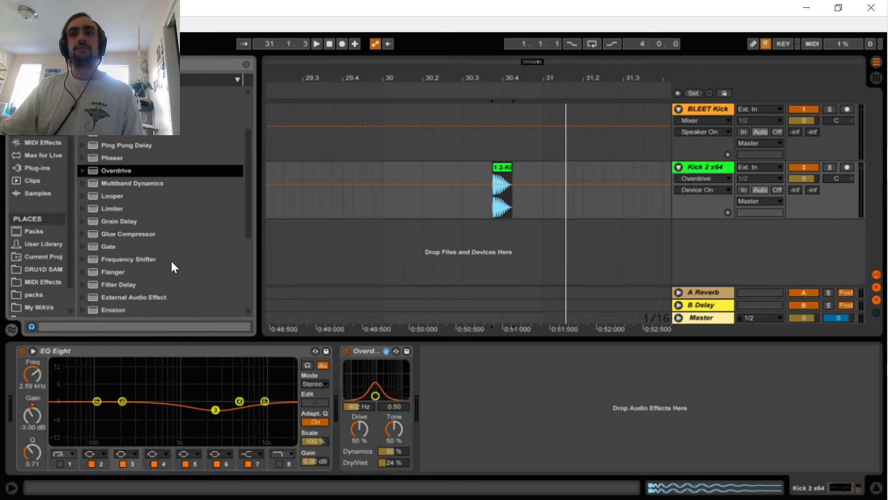
scroll(172, 267, "up", 1)
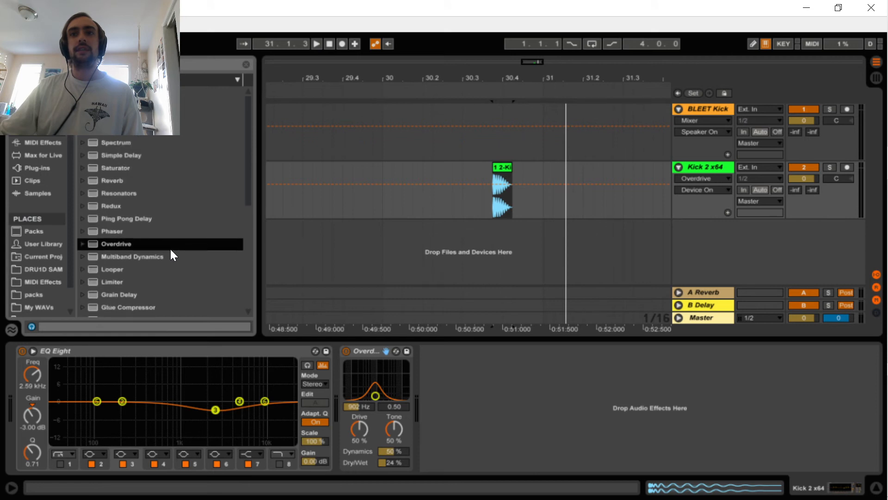
left_click(246, 65)
scroll(151, 200, "down", 8)
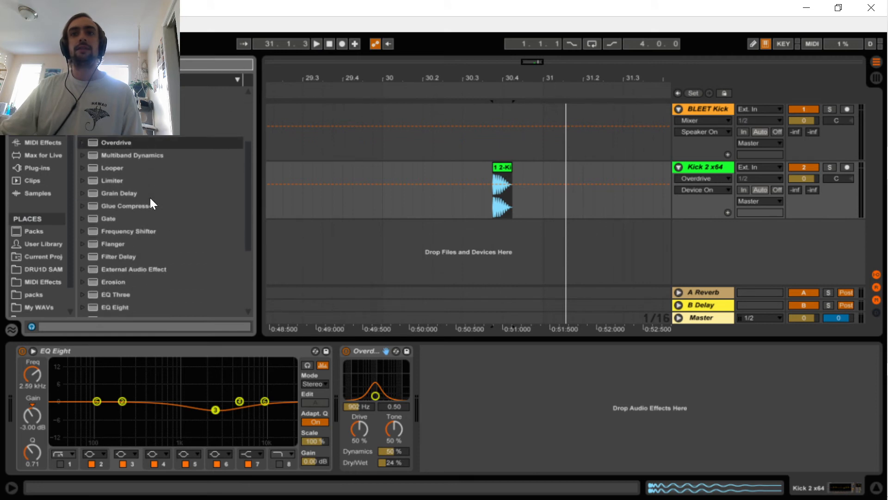
double_click(156, 205)
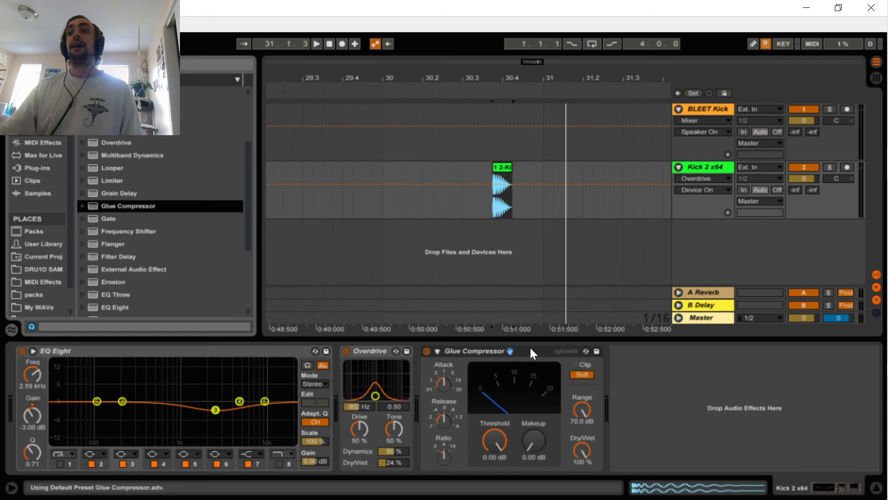
Search the browser and load the Glue Compressor preset with a -5.71 dB threshold and 3.81 dB makeup at the end of the chain
left_click(221, 63)
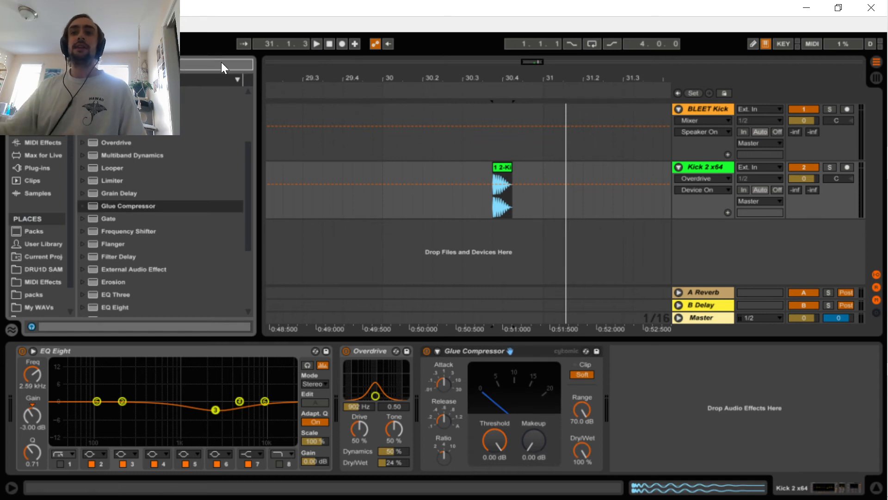
type("sat")
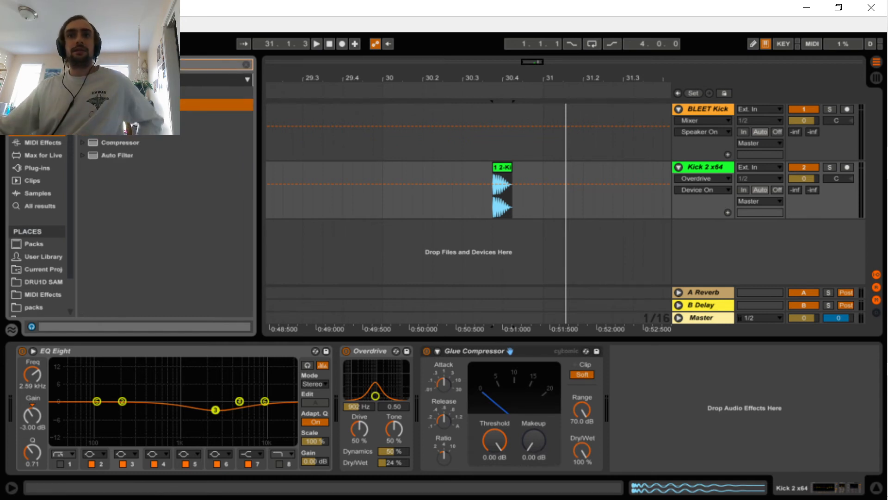
type("ur")
left_click(130, 127)
double_click(129, 129)
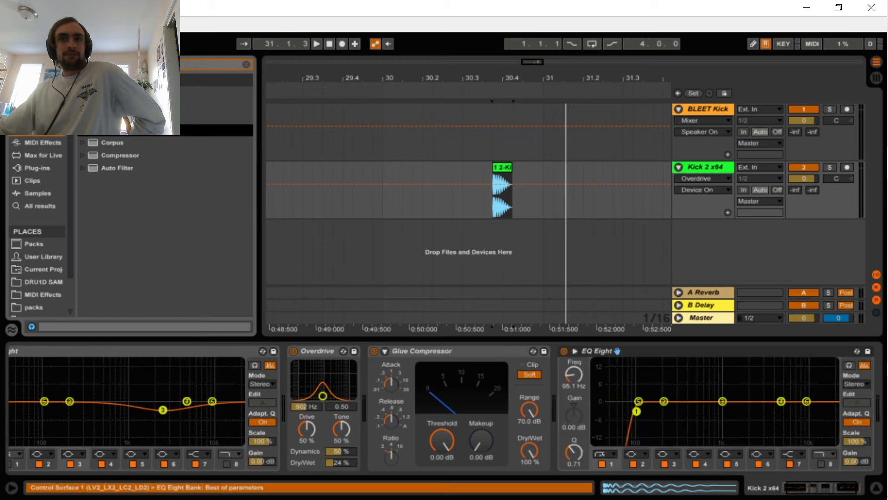
left_click(666, 349)
key("Delete")
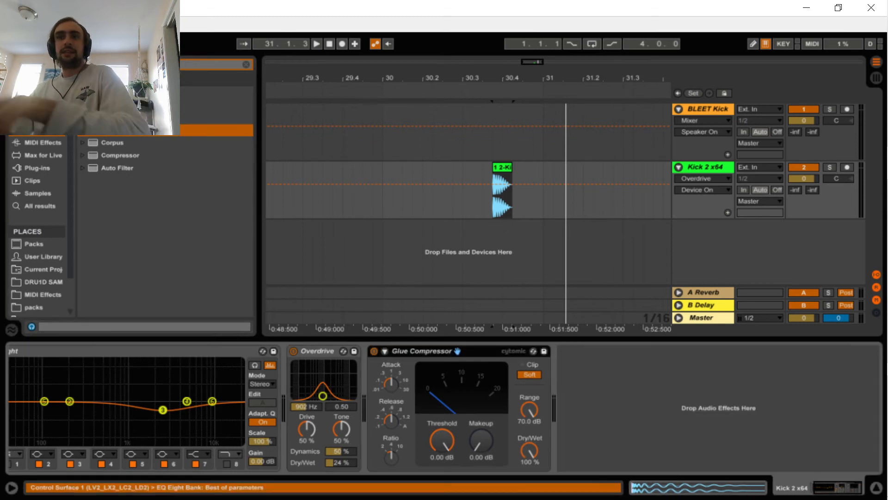
double_click(130, 118)
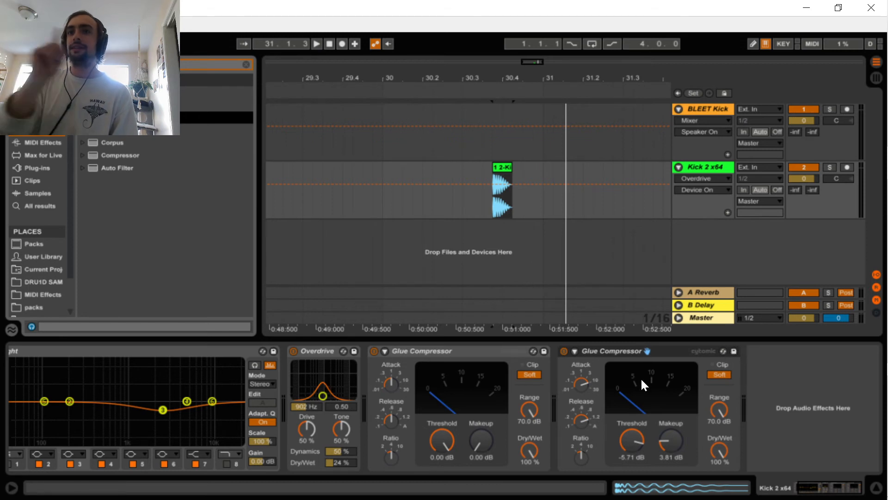
Save the second Glue Compressor's settings as the preset Kick Beef.adv, overwriting the existing file
left_click(734, 351)
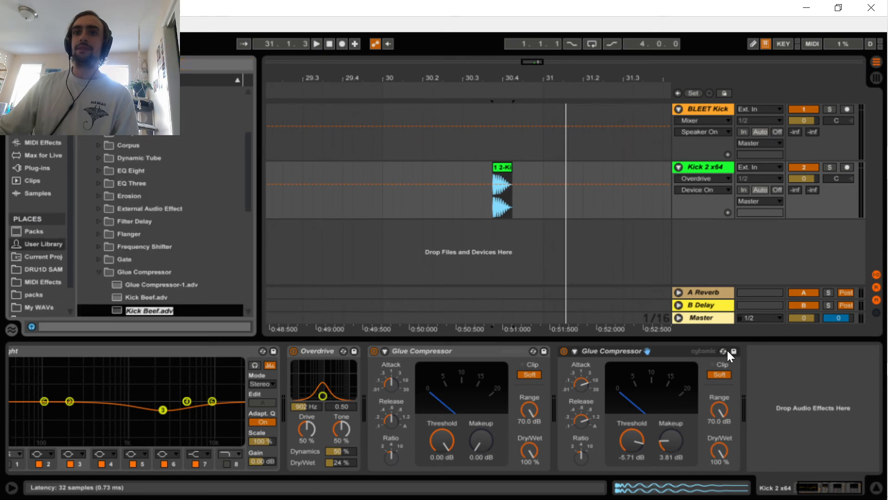
key("Return")
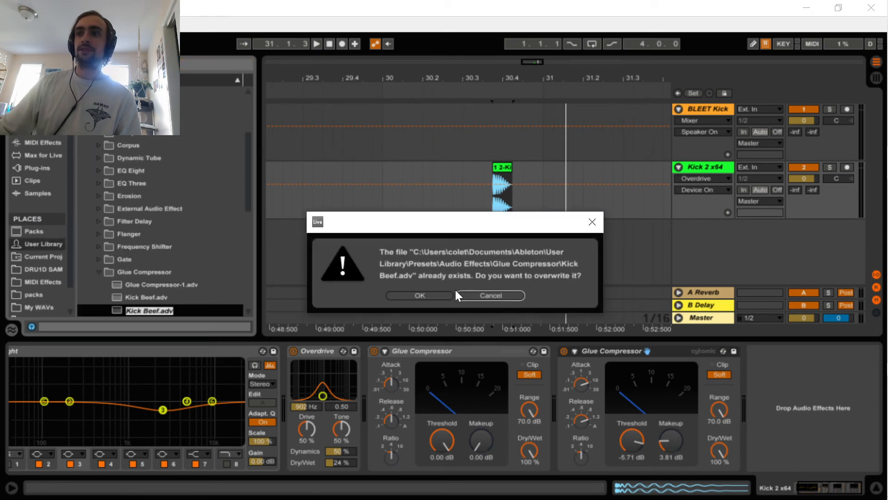
left_click(446, 297)
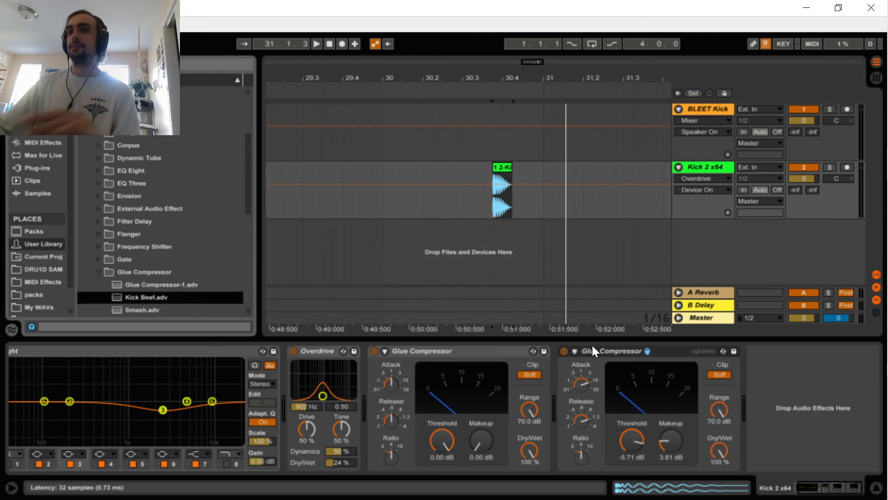
Delete the first Glue Compressor with default settings and audition the kick through the remaining one with Soft clip on
key("space")
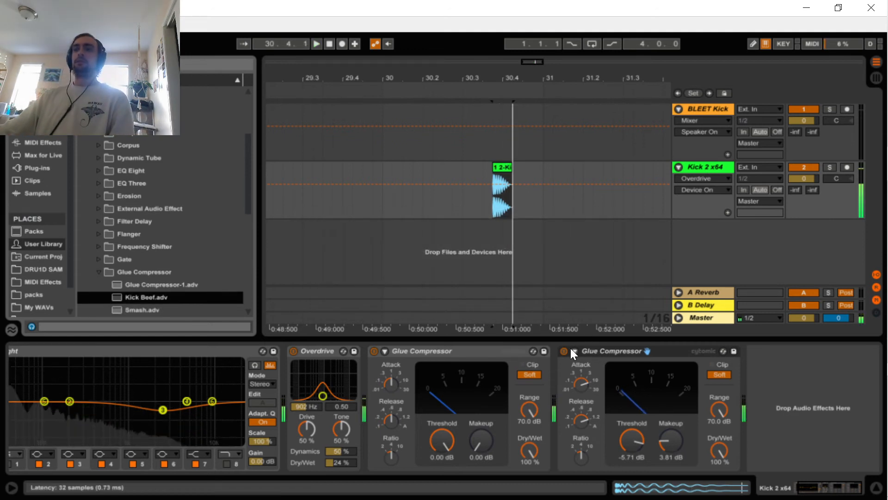
left_click(462, 349)
key("Delete")
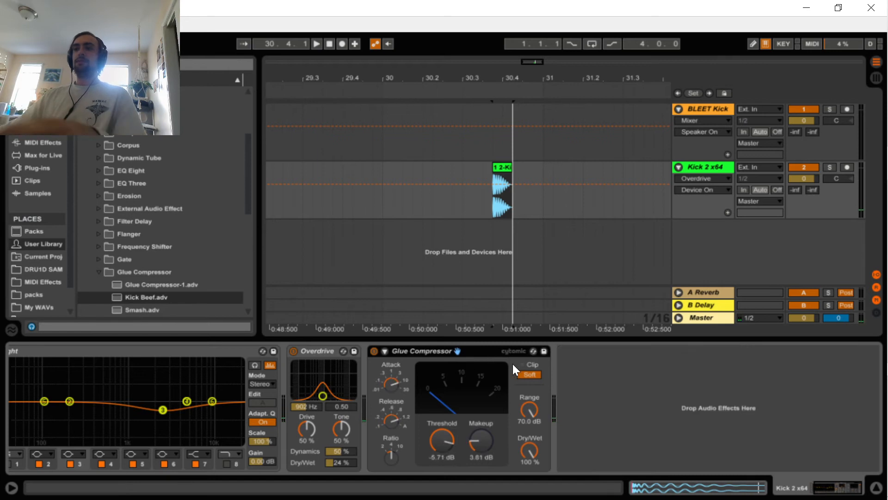
left_click(533, 374)
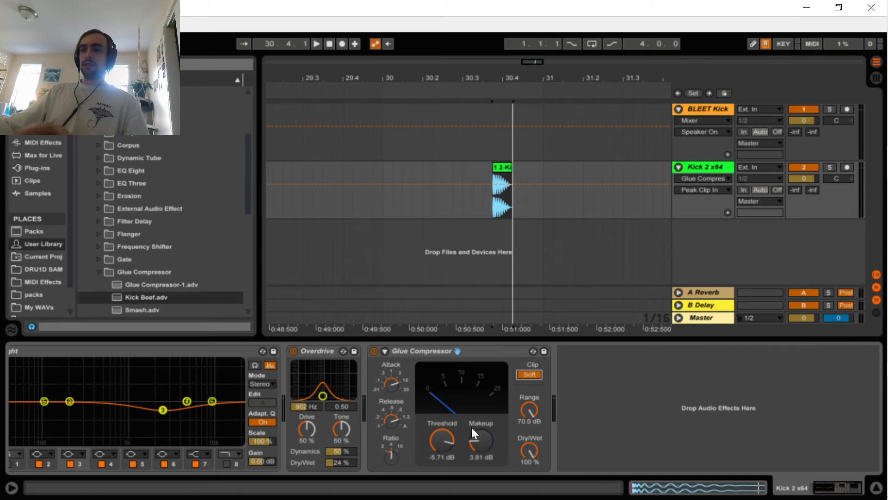
key("space")
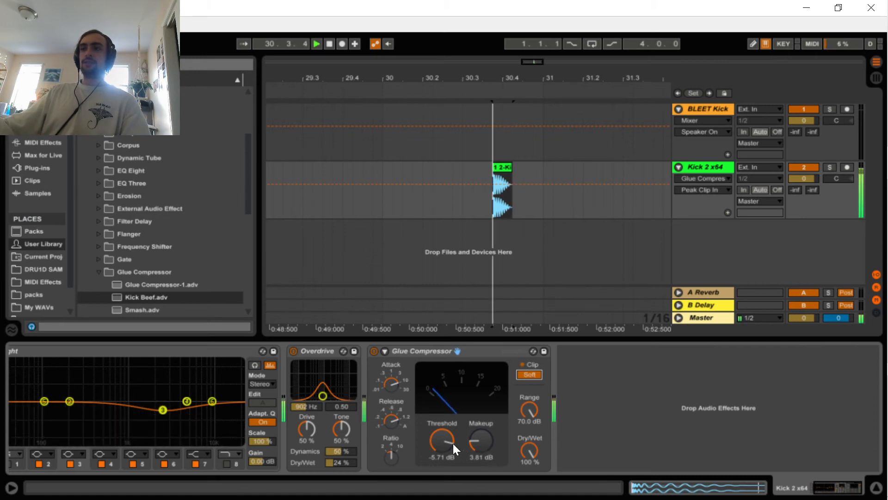
Reset the Glue Compressor's makeup to 0.00 dB, lower its threshold to -40.0 dB, and audition the kick
left_click(392, 382)
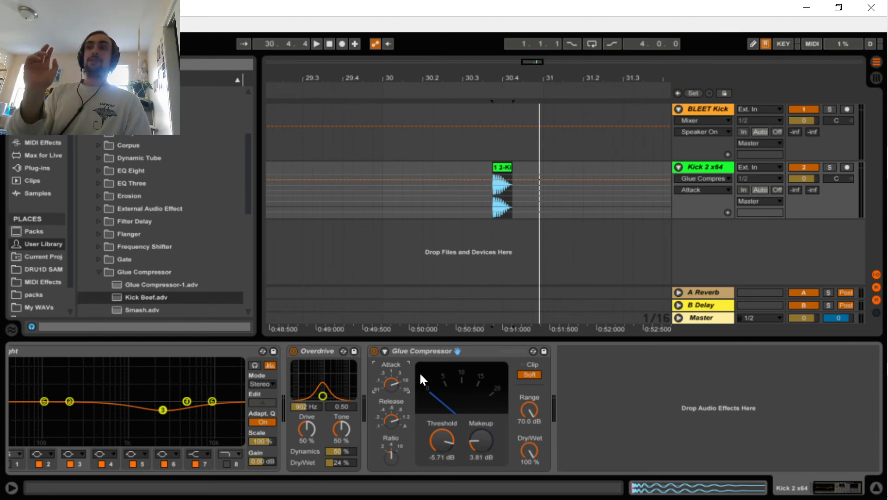
double_click(469, 440)
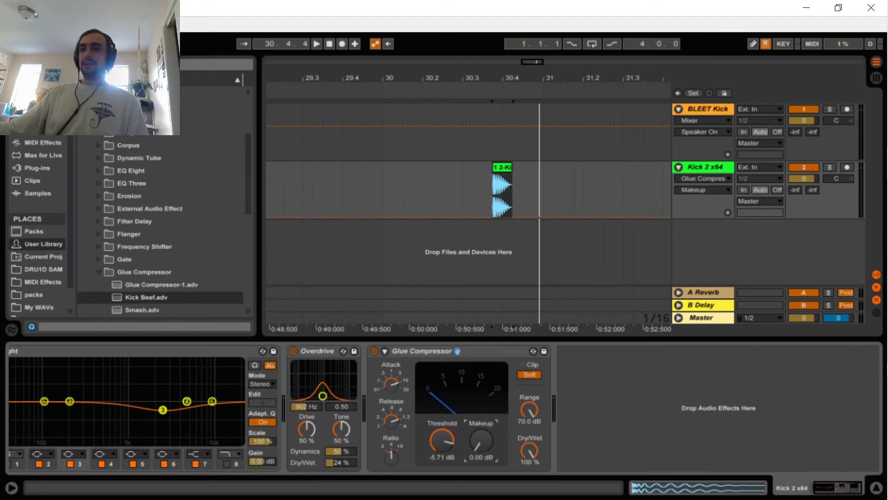
key("space")
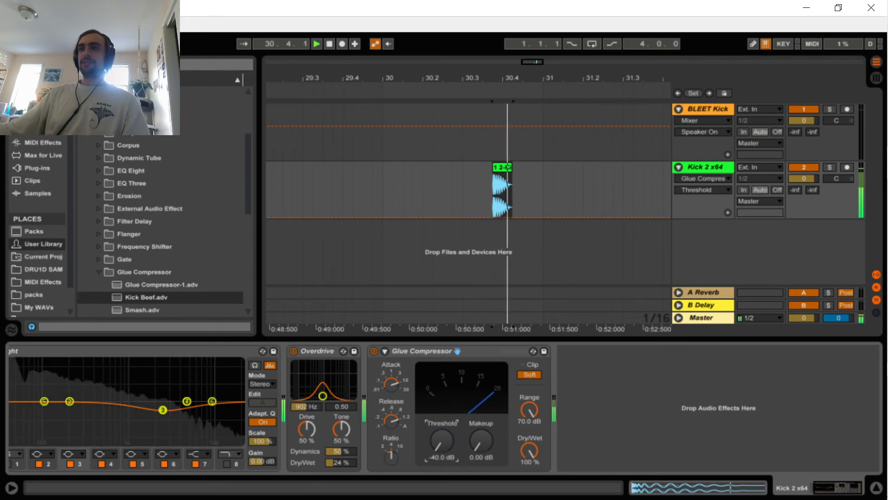
Set the Glue Compressor's threshold to -9.21 dB and its makeup gain to 3.65 dB while auditioning the kick
left_click_drag(441, 441, 441, 423)
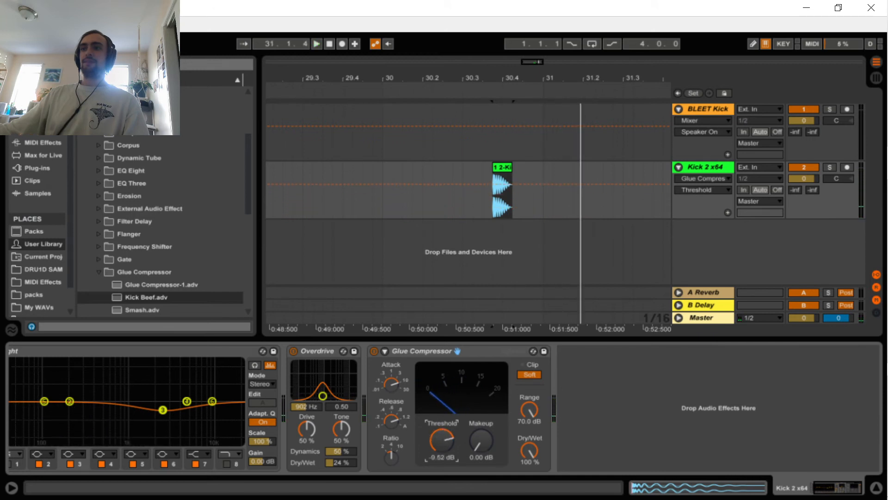
left_click_drag(442, 439, 442, 442)
key("space")
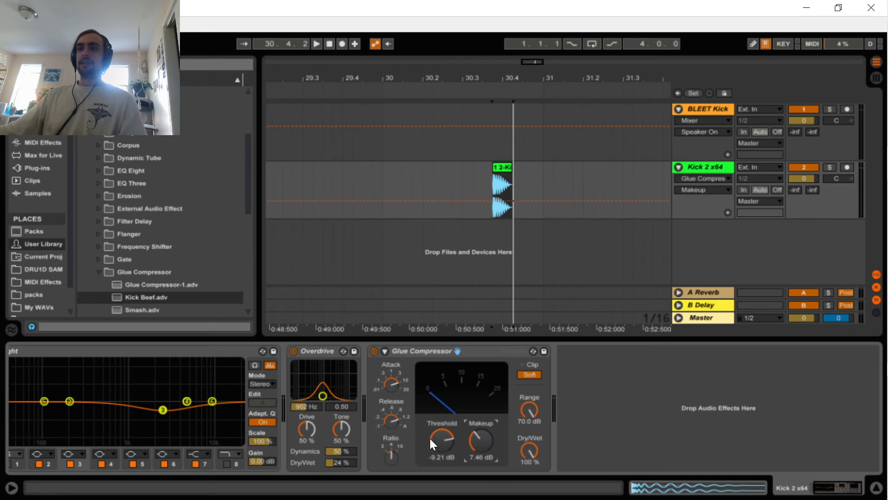
left_click(398, 421)
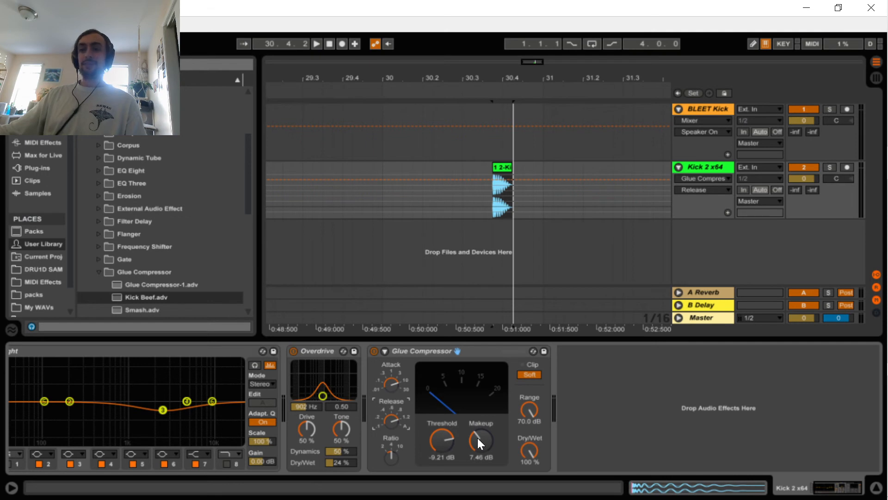
key("space")
left_click_drag(478, 438, 478, 451)
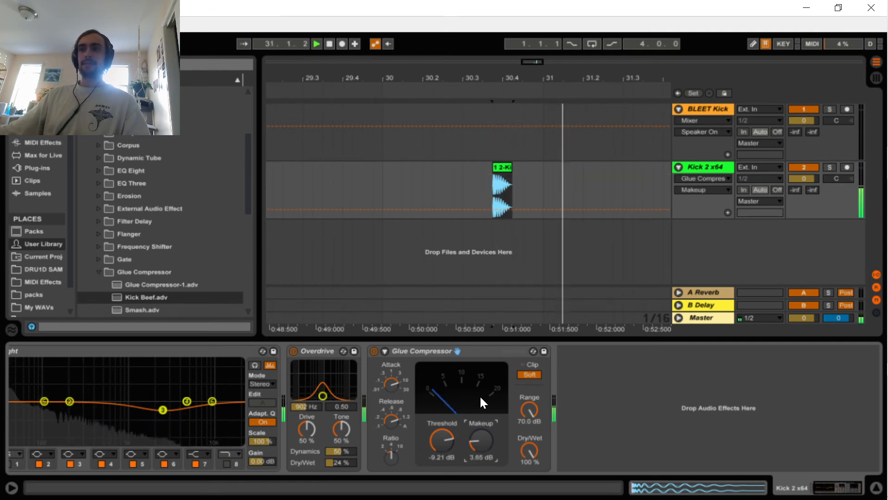
Audition from just before the kick clip and set the Glue Compressor's threshold to -4.13 dB with 5.71 dB makeup gain
left_click(477, 172)
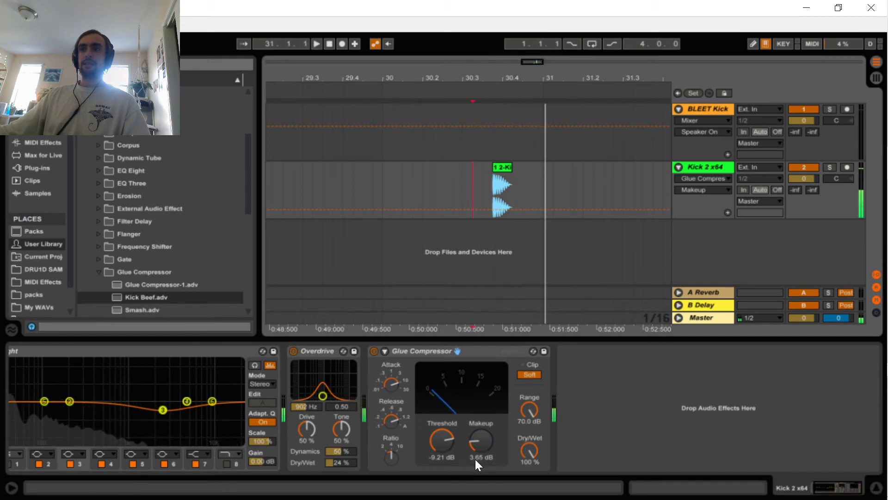
key("space")
mouse_move(475, 459)
left_mouse_down()
mouse_move(481, 451)
mouse_move(446, 431)
left_mouse_up()
key("space")
key("space")
key("space")
key("space")
key("space")
key("space")
key("space")
key("space")
key("space")
key("space")
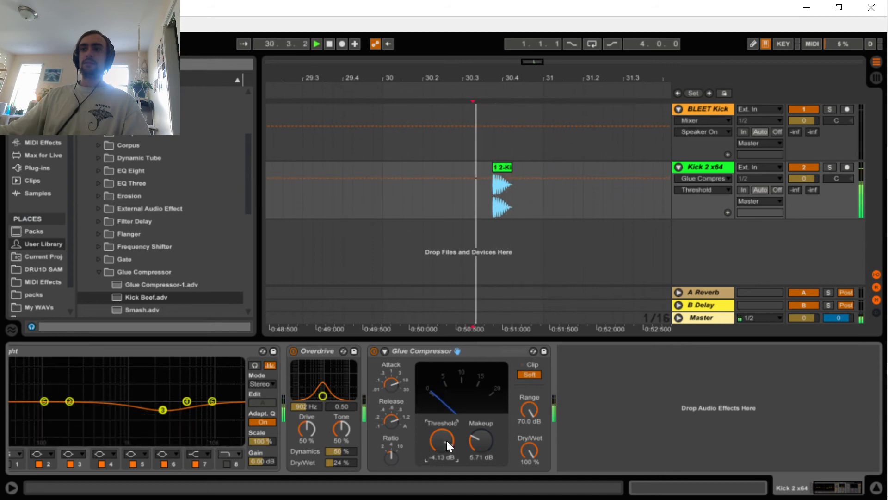
Lower the Glue Compressor's makeup gain to 3.17 dB while replaying the kick
key("space")
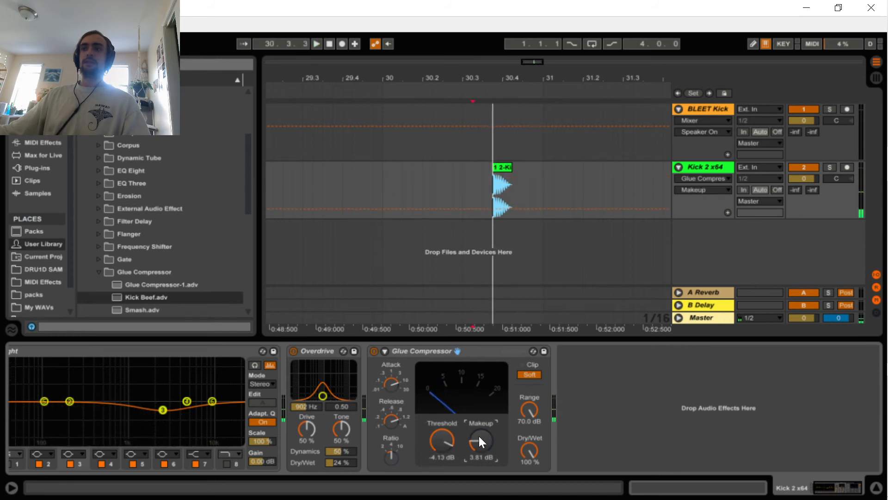
key("space")
left_click_drag(486, 440, 486, 442)
key("space")
key("space")
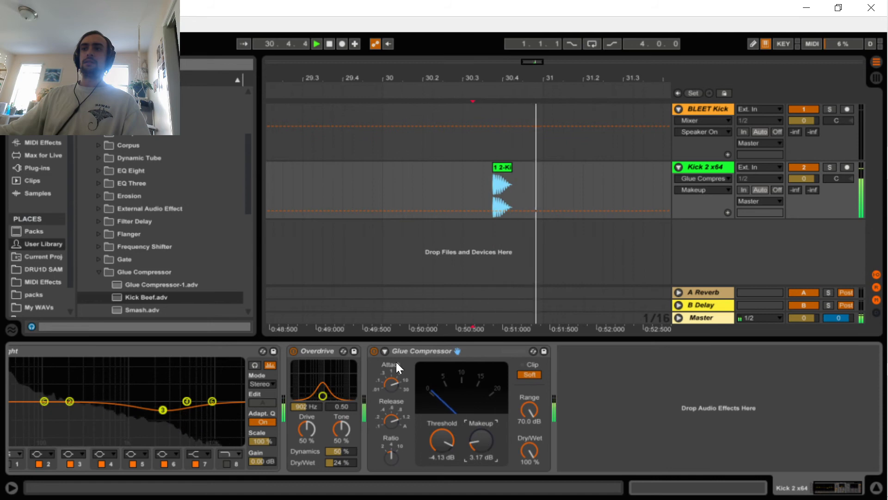
Compare the kick with the Glue Compressor bypassed and re-enabled
key("space")
key("space")
left_click(373, 351)
key("space")
key("space")
key("space")
key("space")
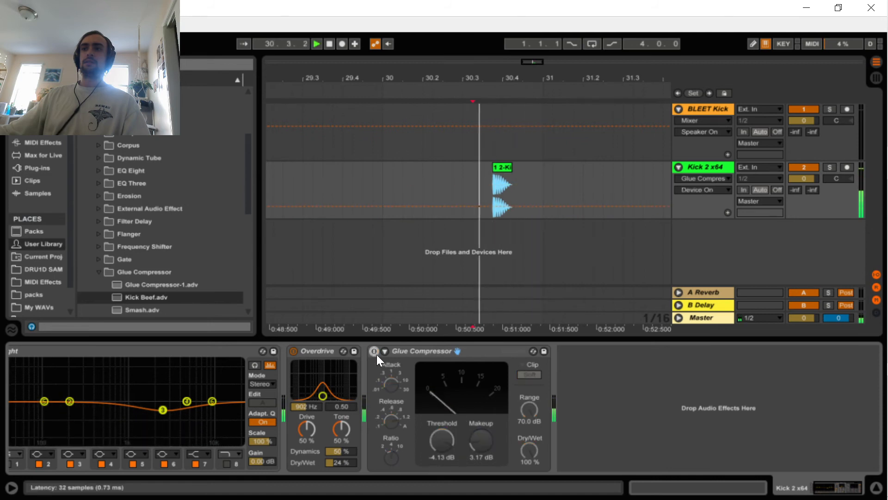
left_click(373, 351)
key("space")
key("space")
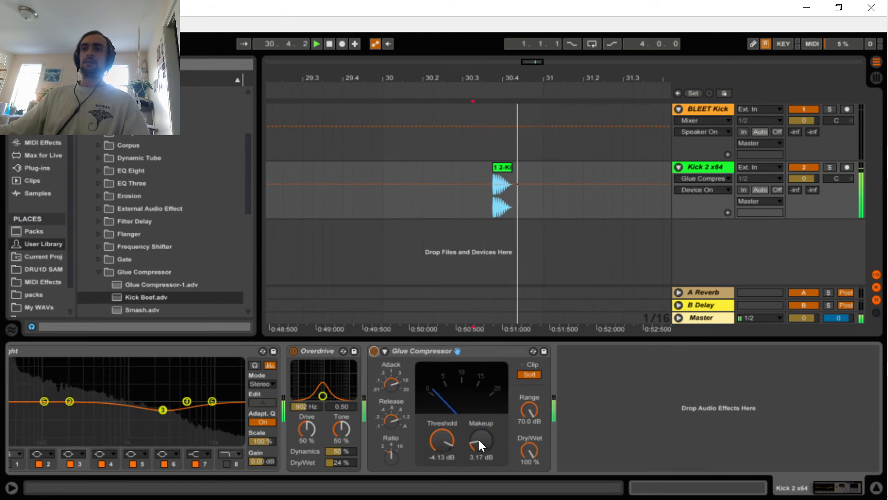
Reduce the Glue Compressor's makeup gain to 1.90 dB while repeatedly auditioning the kick
mouse_move(479, 440)
left_mouse_down()
mouse_move(441, 439)
mouse_move(483, 434)
mouse_move(491, 445)
left_mouse_up()
key("space")
key("space")
key("space")
key("space")
key("space")
key("space")
key("space")
key("space")
key("space")
key("space")
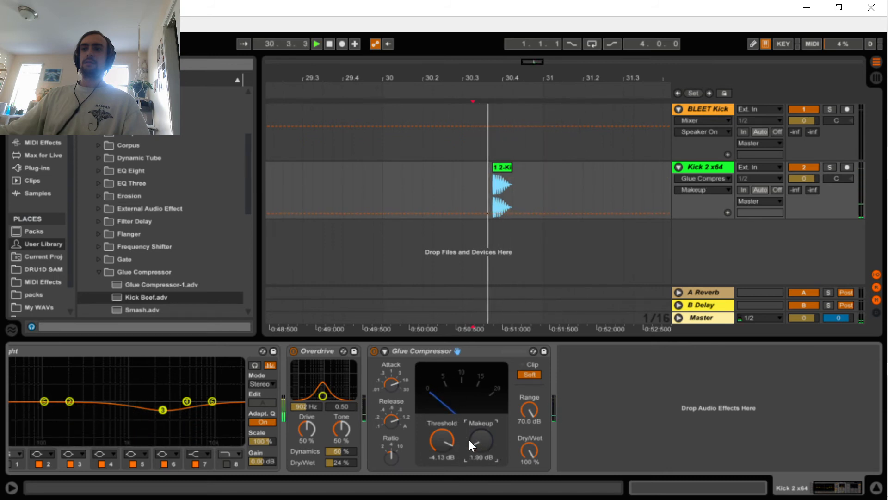
key("space")
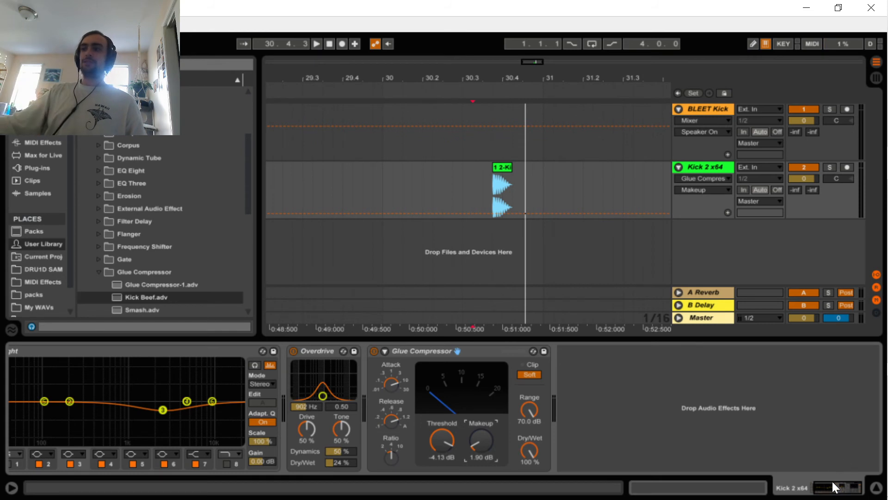
Shape EQ Eight's band 2 into a cut of about -4.83 dB at 790 Hz during playback
left_click_drag(833, 483, 825, 487)
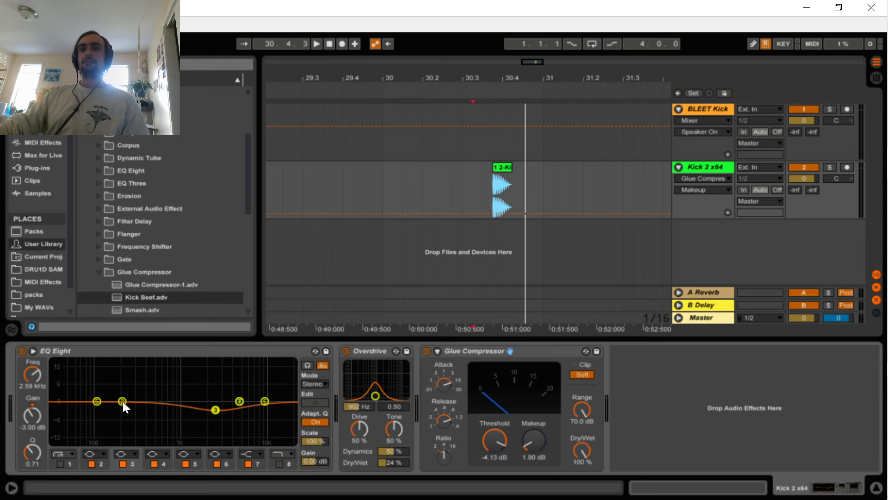
left_click_drag(123, 401, 169, 390)
key("space")
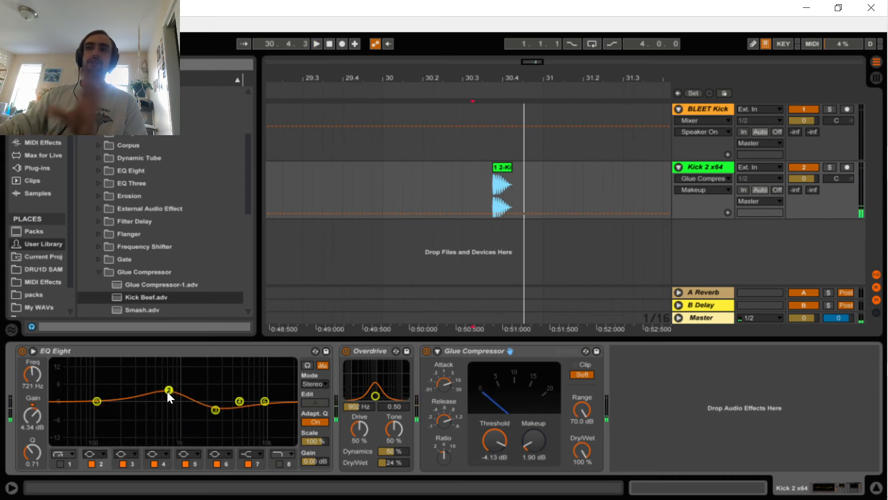
left_click_drag(171, 392, 173, 414)
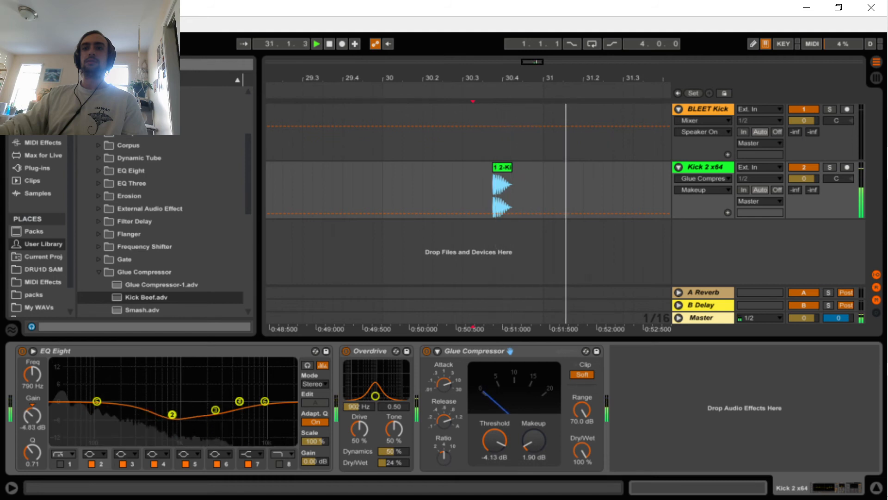
Enable EQ Eight's band 8 high cut and set it to 22.0 kHz with a Q of 0.41
left_click(279, 463)
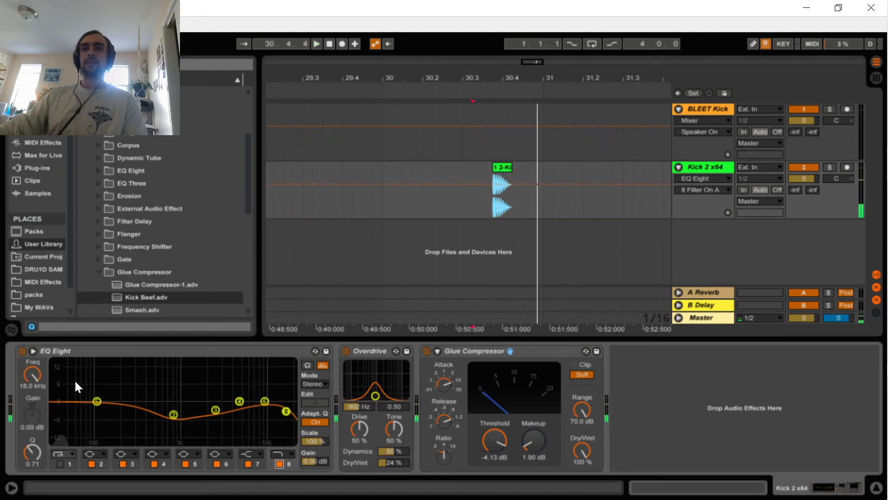
left_click_drag(32, 375, 32, 375)
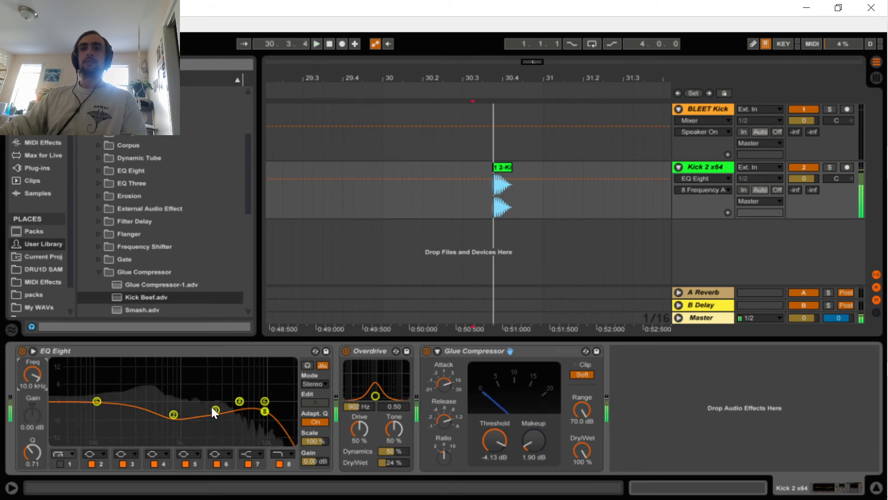
key("ctrl+z")
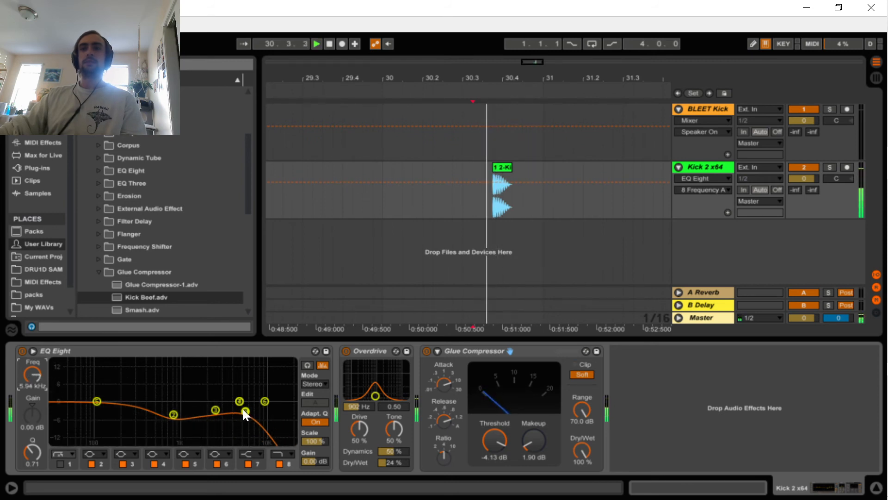
left_click_drag(243, 409, 292, 418)
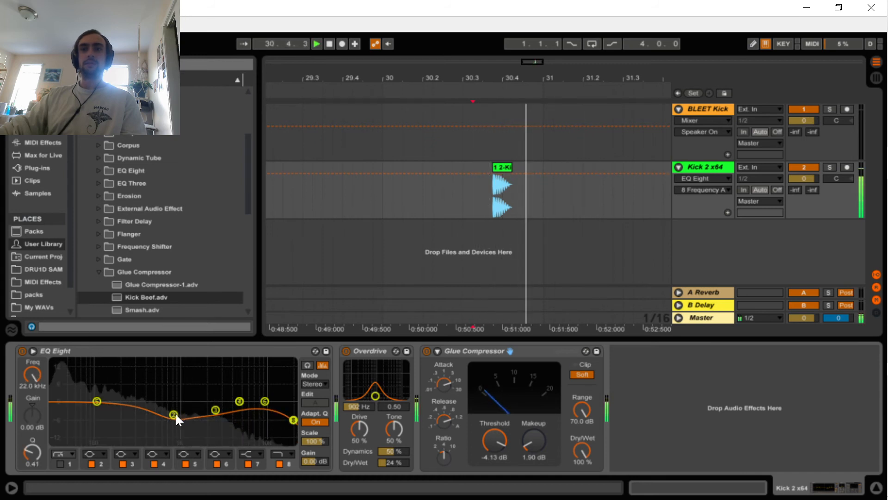
Refine EQ Eight's band 2 to a -3.10 dB cut at 623 Hz with a Q of 1.52
mouse_move(175, 415)
left_mouse_down()
mouse_move(175, 399)
mouse_move(171, 411)
left_mouse_up()
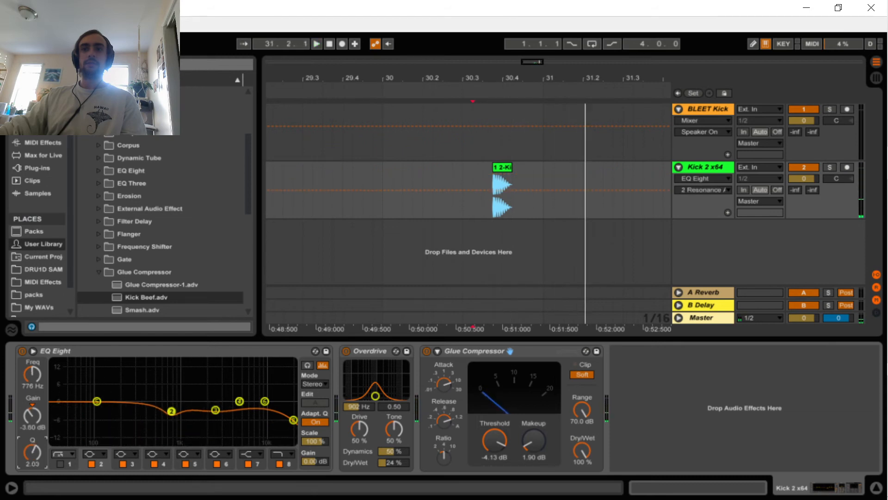
mouse_move(172, 411)
left_mouse_down()
mouse_move(172, 370)
mouse_move(163, 410)
left_mouse_up()
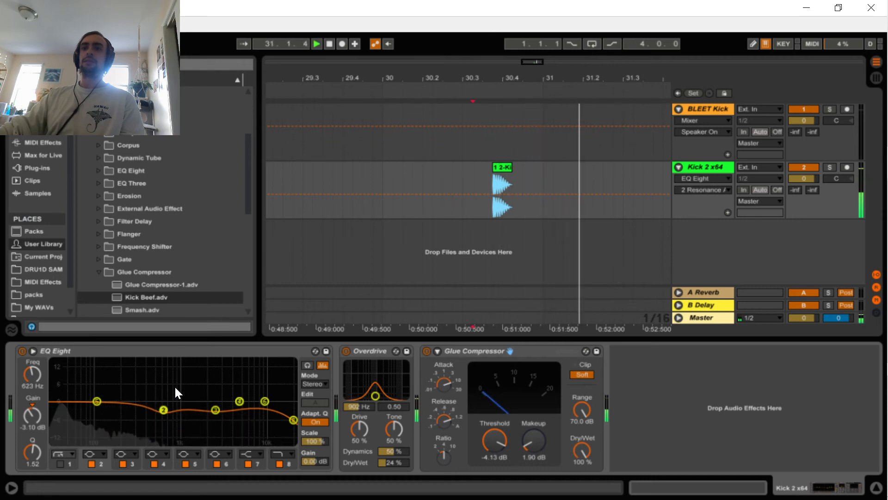
Compare the kick with EQ Eight bypassed and re-enabled
left_click(22, 350)
left_click(20, 351)
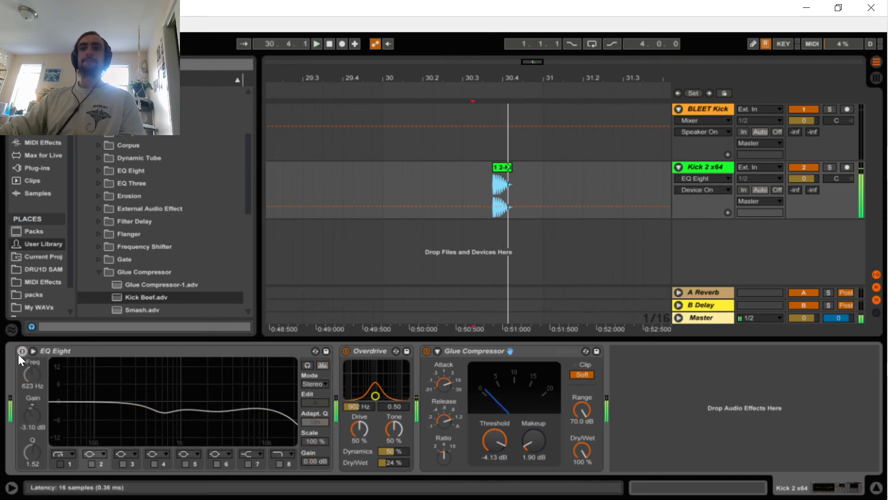
left_click(24, 350)
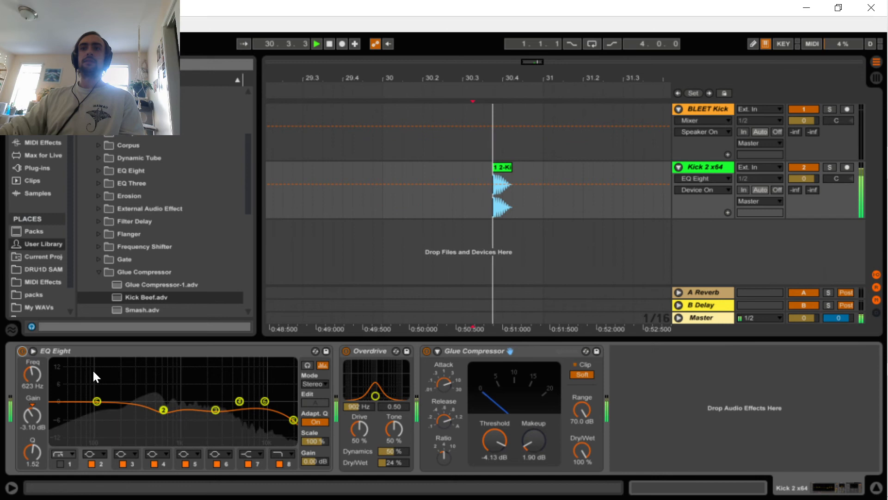
Group EQ Eight, Overdrive and Glue Compressor into an audio effect rack and compare the kick with the rack bypassed
left_click(274, 350)
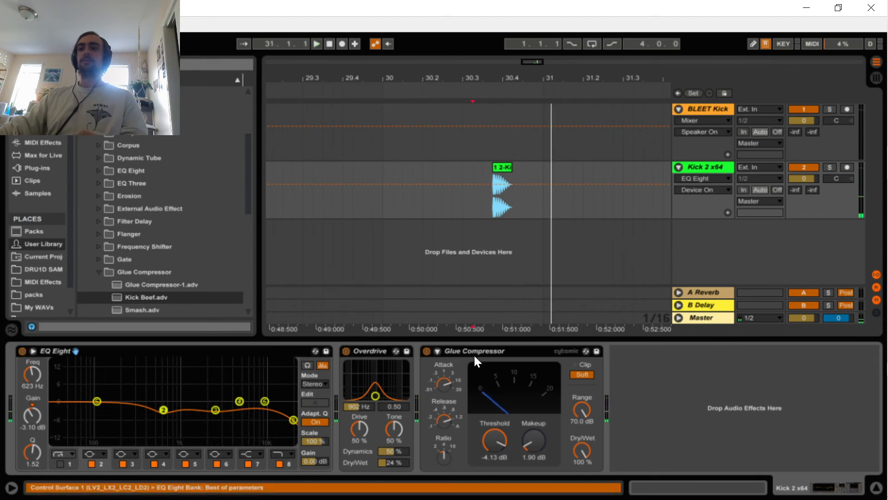
left_click(436, 353, "shift")
key("ctrl+g")
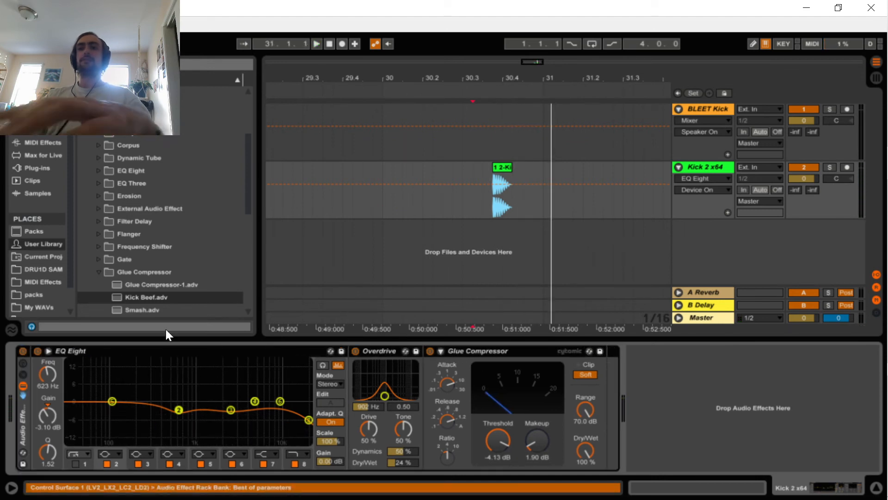
left_click(23, 349)
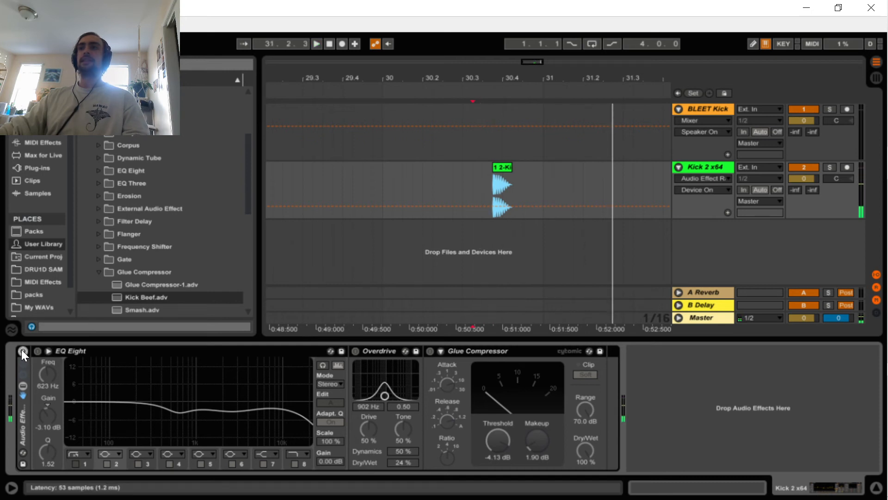
left_click(21, 349)
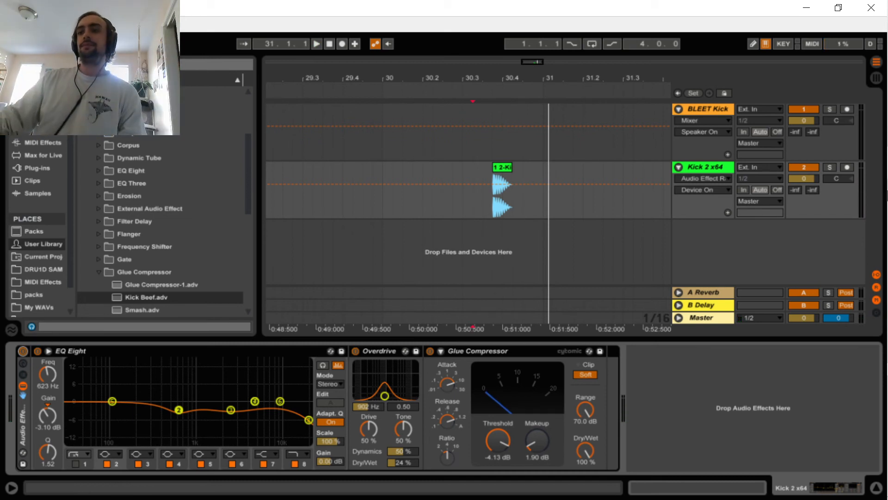
Freeze and flatten the Kick 2 x64 track
right_click(704, 166)
left_click(767, 256)
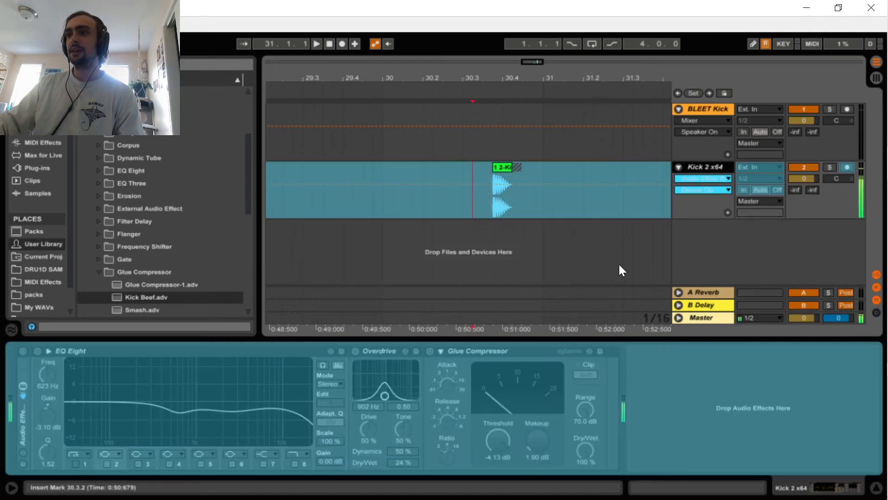
right_click(704, 165)
left_click(784, 271)
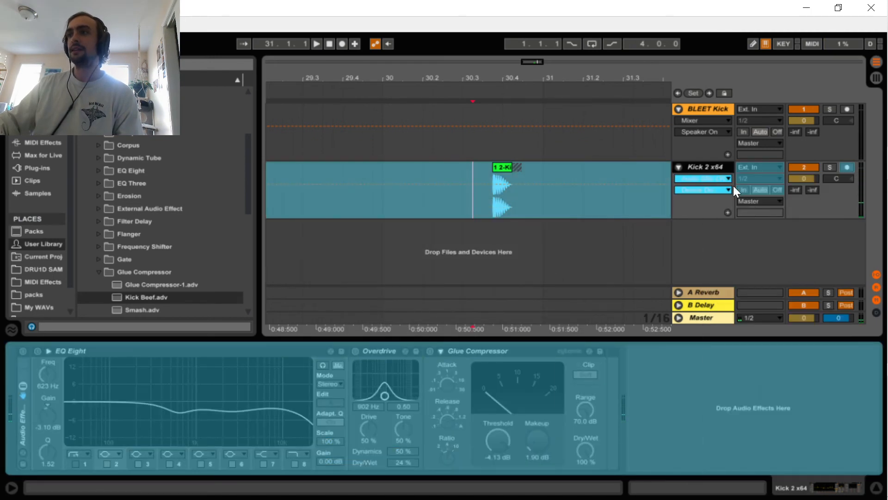
right_click(704, 166)
left_click(761, 267)
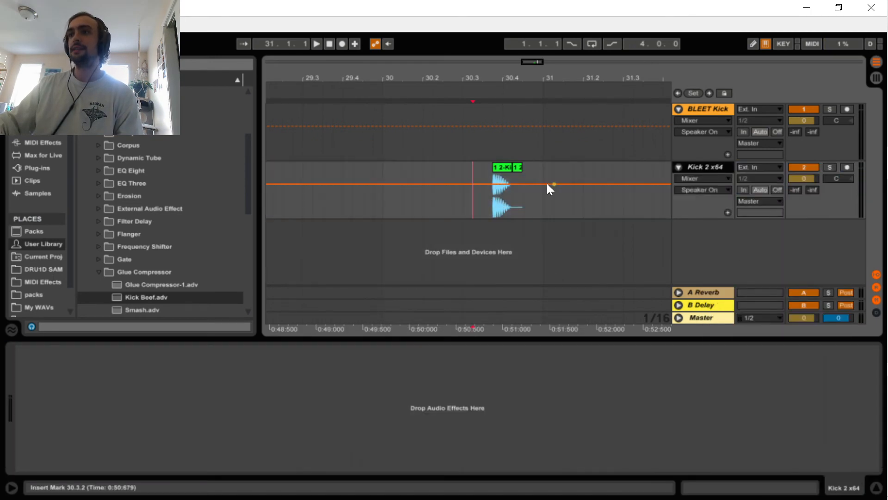
Turn off warping for the flattened kick clip
left_click(507, 169)
left_click(770, 485)
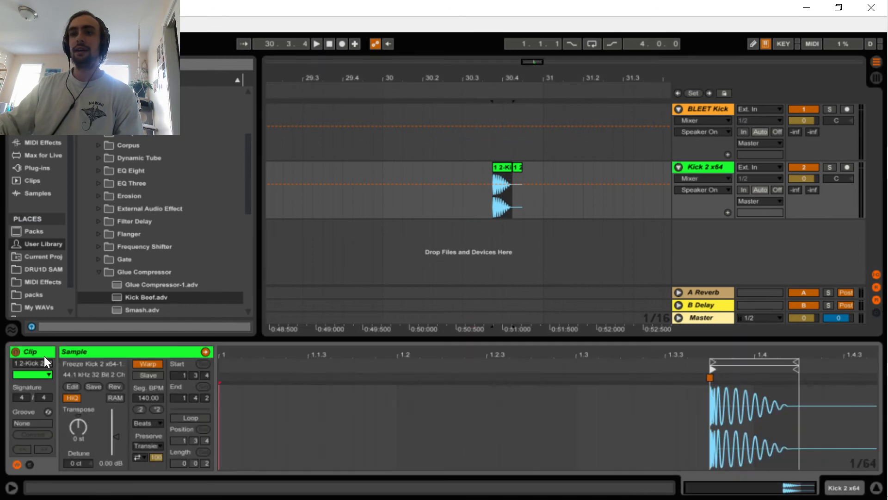
left_click(149, 363)
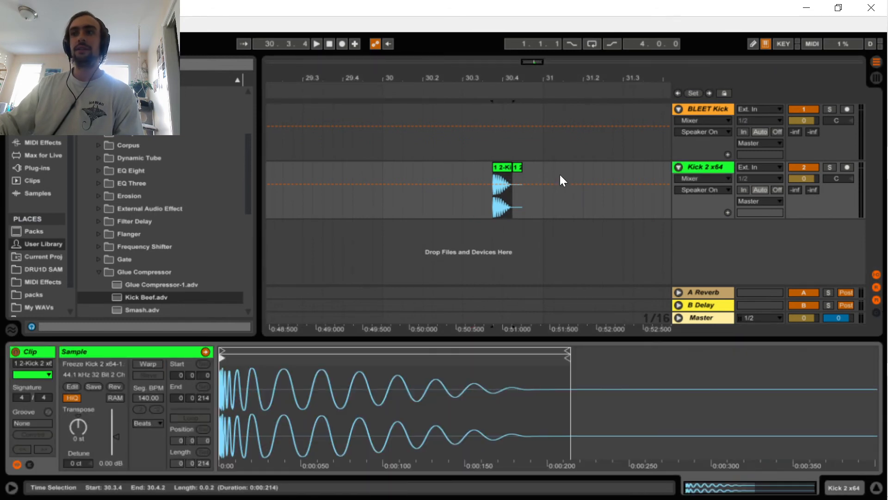
Consolidate the kick clip and reset the new clip's gain to 0.00 dB
left_click(509, 167)
key("ctrl+j")
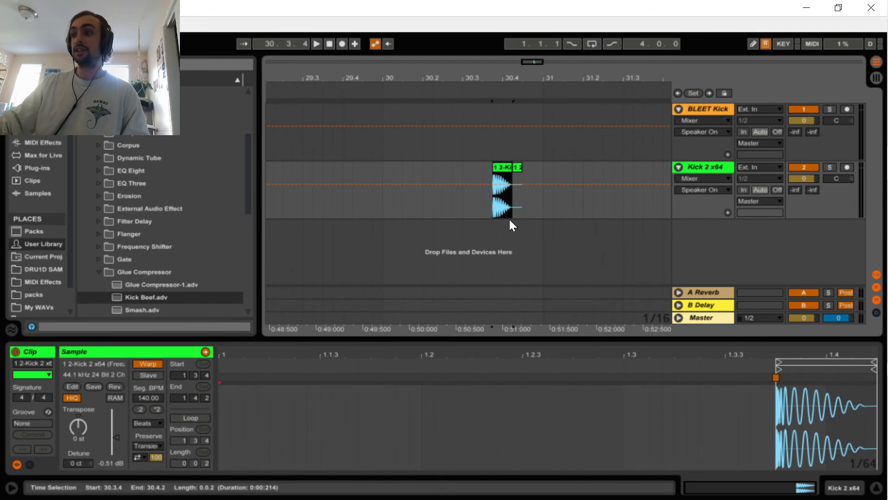
left_click(117, 462)
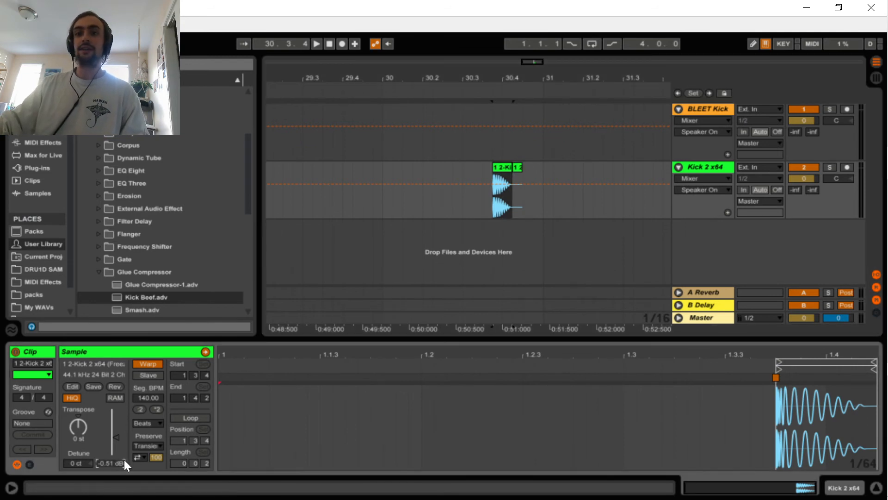
key("Delete")
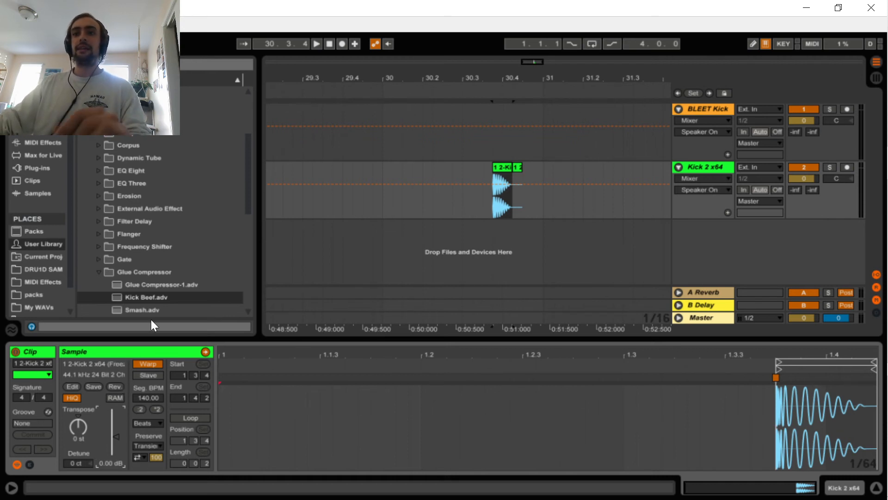
Place the consolidated Kick 2 x64 sample from the current project on the Kick 2 x64 track at 30.2.4
left_click(93, 364)
left_click(160, 141)
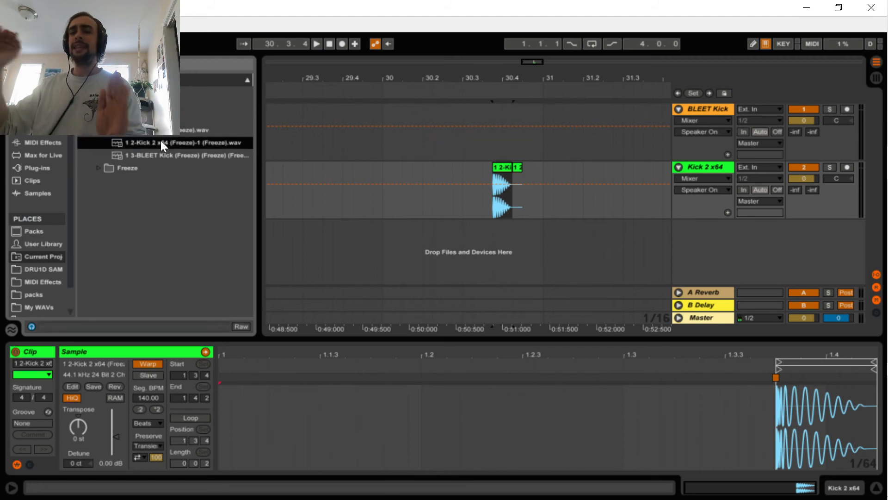
left_click_drag(160, 140, 452, 195)
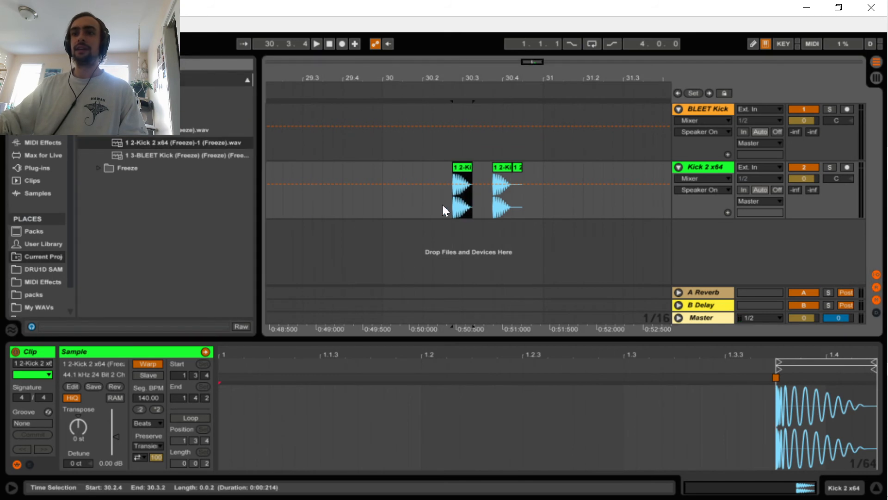
left_click(514, 166)
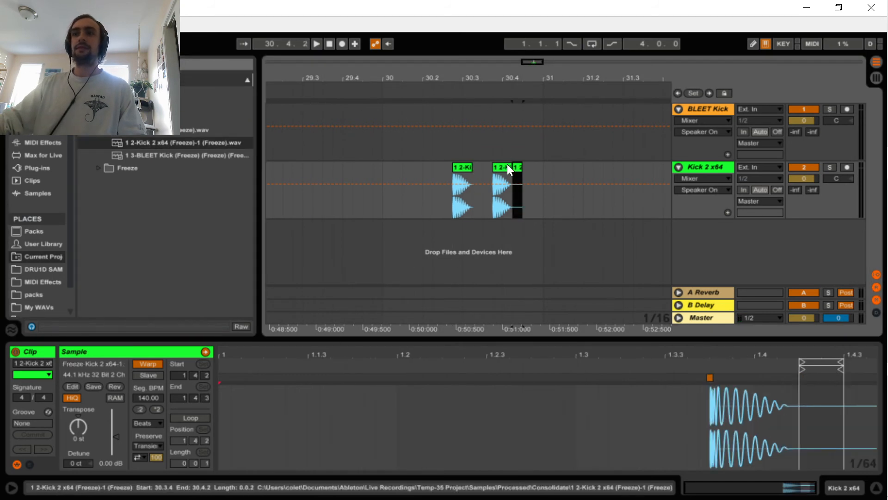
left_click(504, 167)
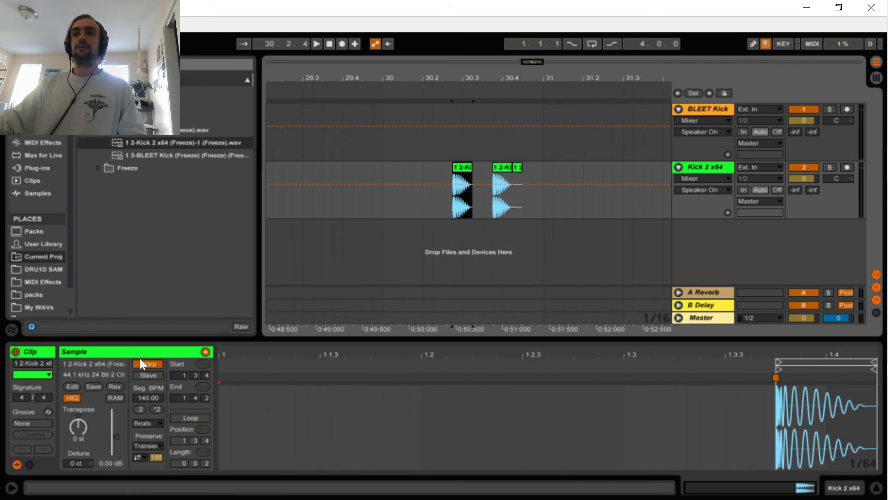
Put the consolidated kick sample into the Youtube Kick folder of the DRU1D SAMPLES library
left_click(174, 141)
left_click_drag(173, 140, 143, 144)
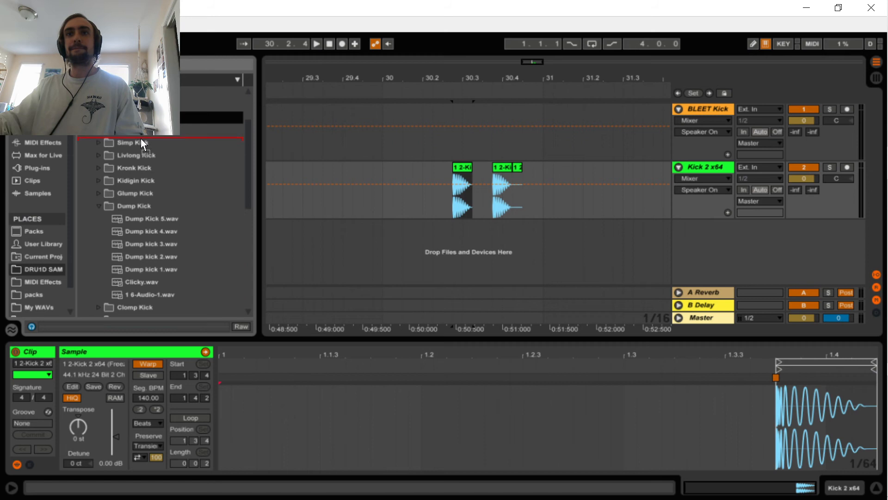
left_click_drag(164, 142, 167, 143)
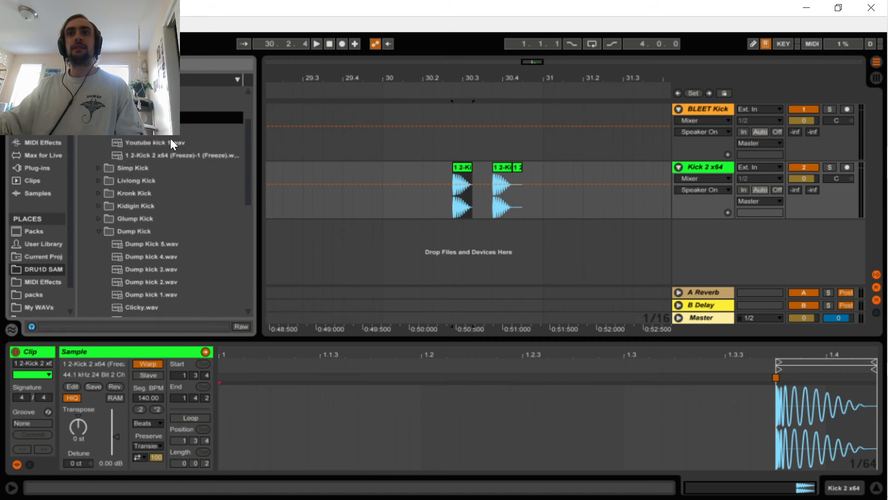
Rename the added kick sample as Youtube kick 2
left_click(208, 154)
key("ctrl+r")
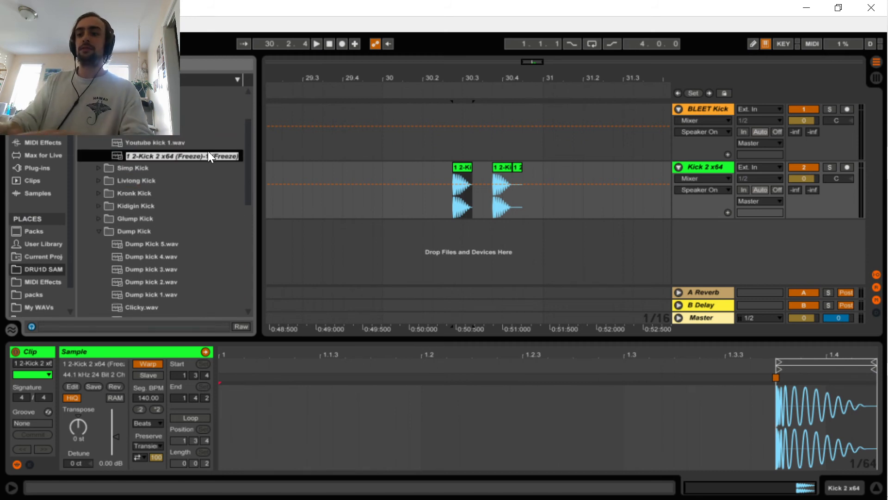
type("Youtube")
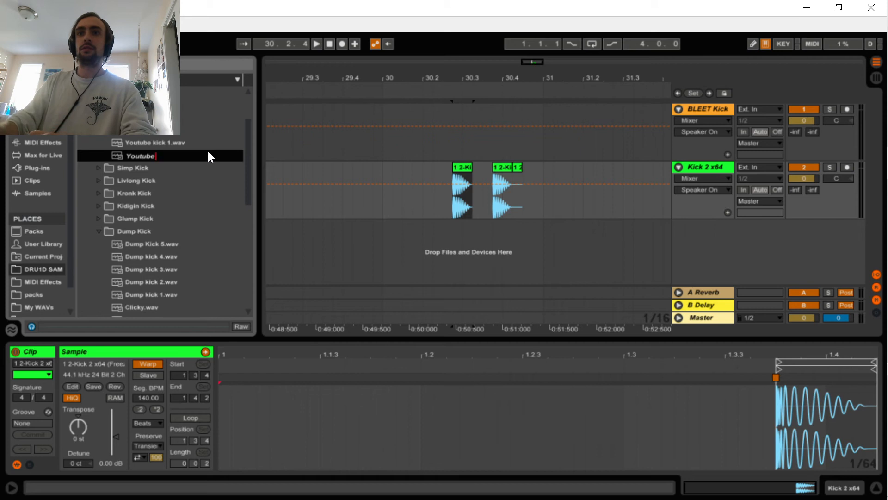
type(" kick 2")
key("Return")
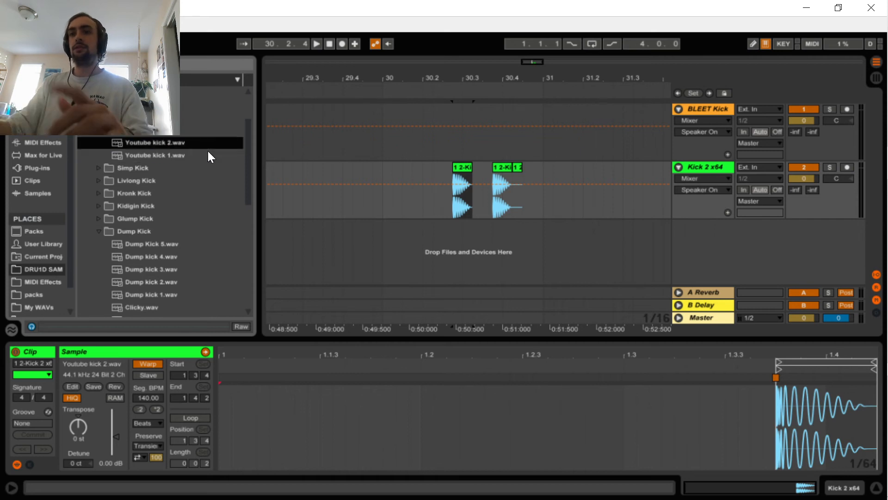
Preview Youtube kick 1.wav and Youtube kick 2.wav in alternation to compare them
left_click(144, 155)
key("Up")
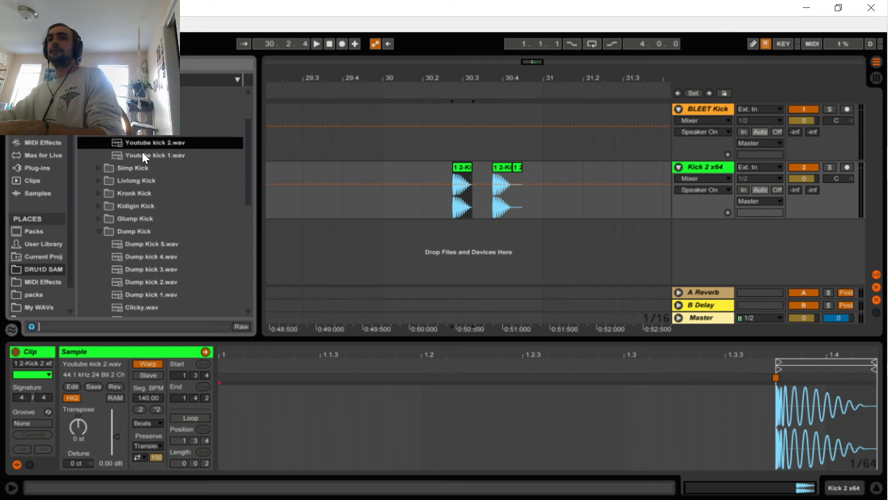
key("Down")
key("Up")
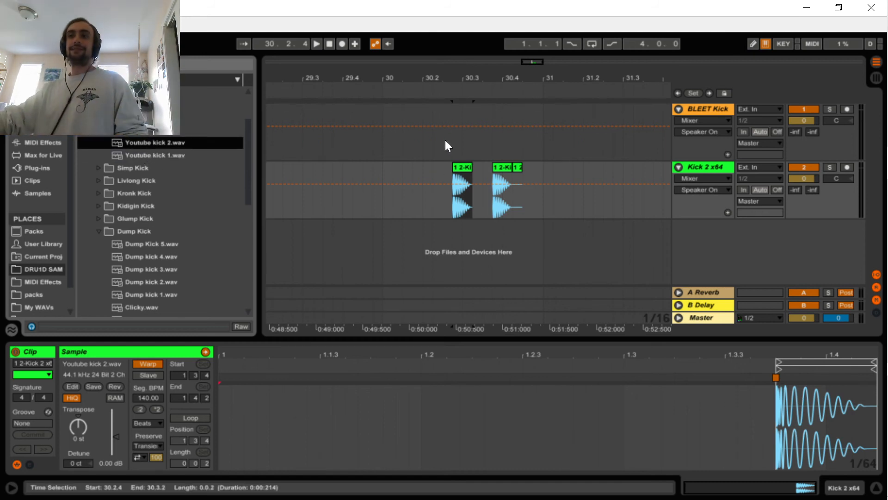
Delete the old kick clip and its leftover tail, keeping only the newly placed sample on the Kick 2 x64 track
left_click(491, 208)
left_click_drag(575, 217, 490, 189)
key("Delete")
Turn off warping for the Youtube kick 2 clip and move it to the start of bar 30
left_click(462, 167)
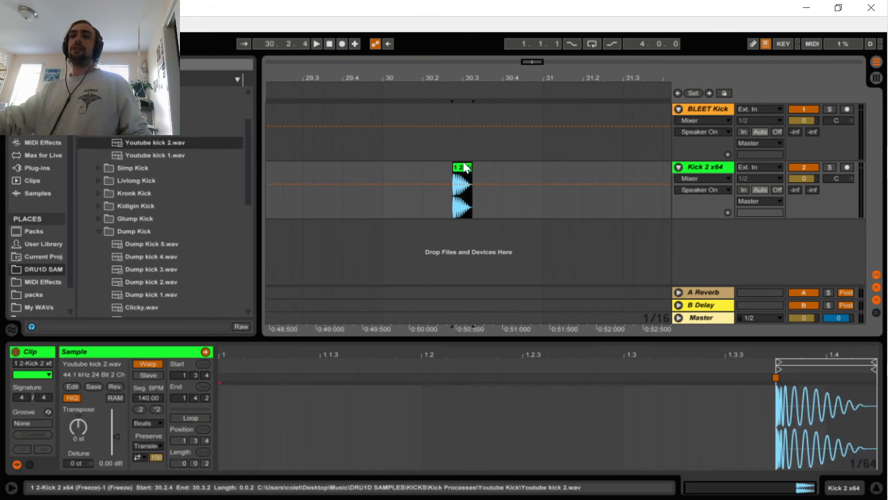
left_click(148, 363)
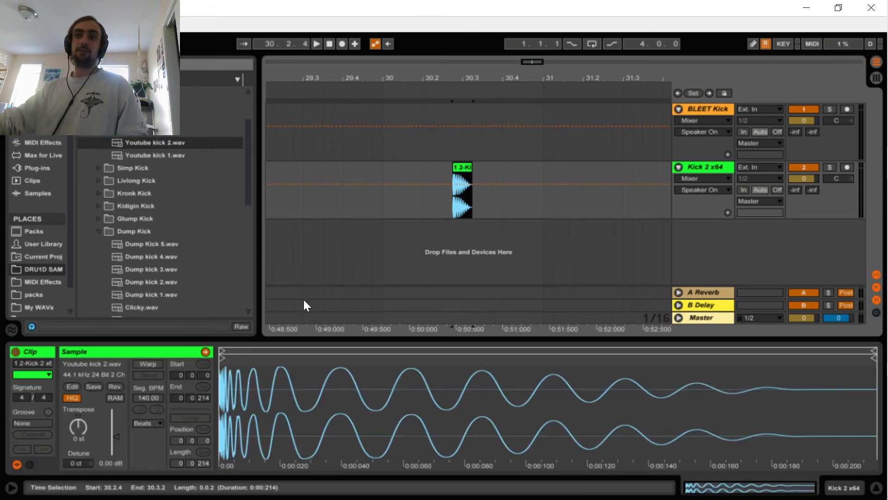
left_click(240, 386)
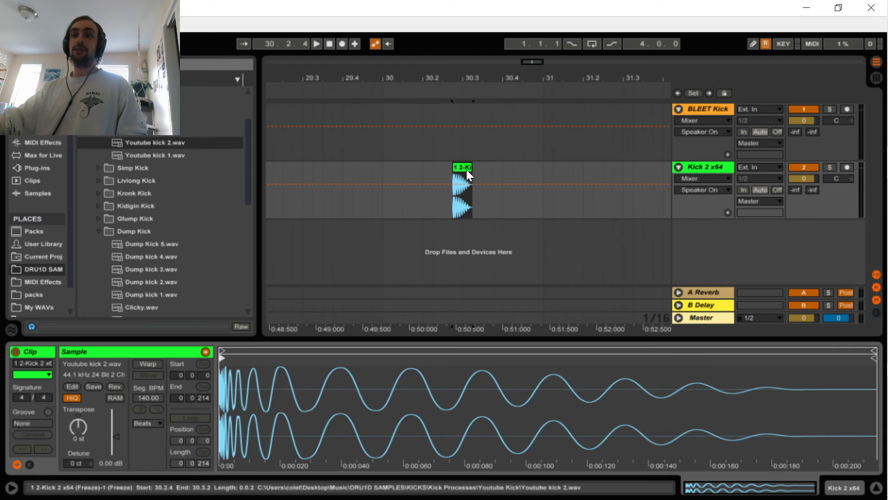
left_click_drag(467, 170, 398, 173)
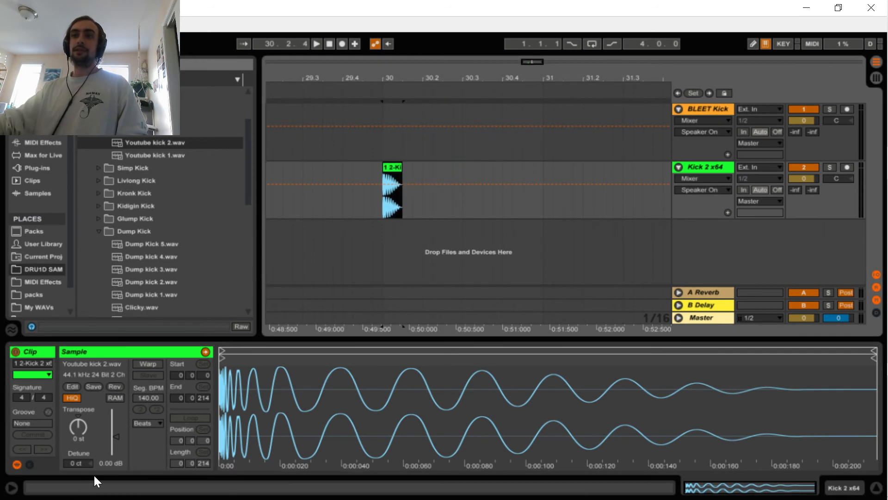
Play the unwarped kick clip repeatedly from bar 30 to hear it without effects
key("space")
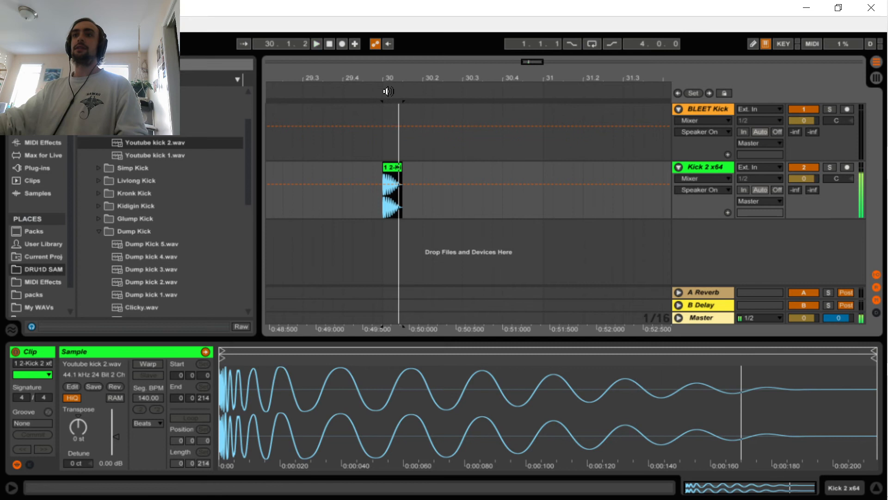
key("space")
key("space")
mouse_move(387, 80)
left_mouse_down()
mouse_move(387, 106)
mouse_move(396, 81)
left_mouse_up()
key("space")
key("space")
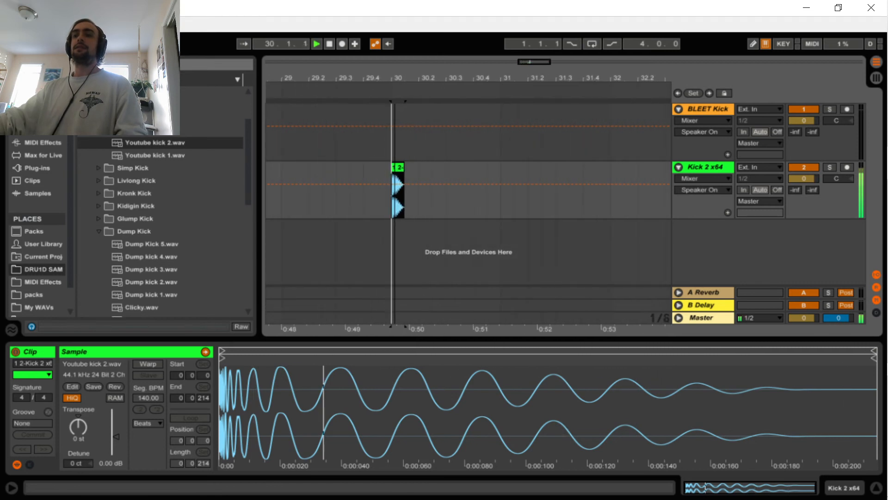
key("space")
key("space")
key("space")
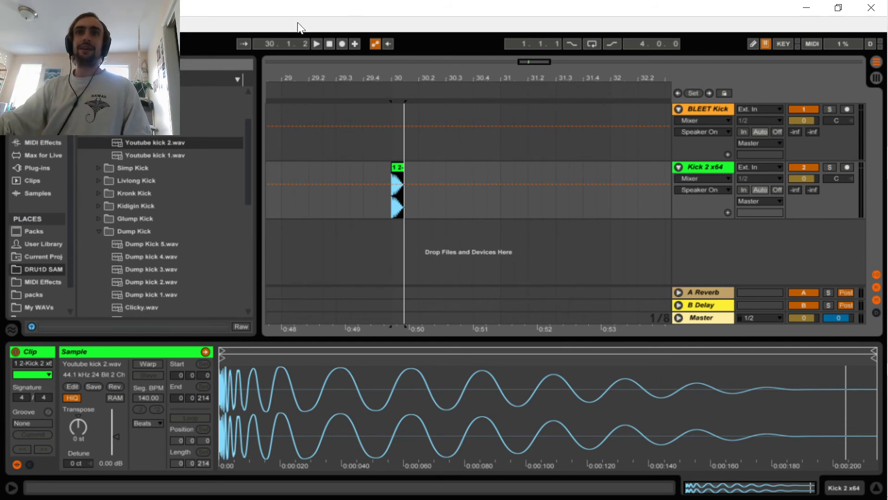
Find the Vocoder audio effect and add it to the Kick 2 x64 track
left_click(234, 62)
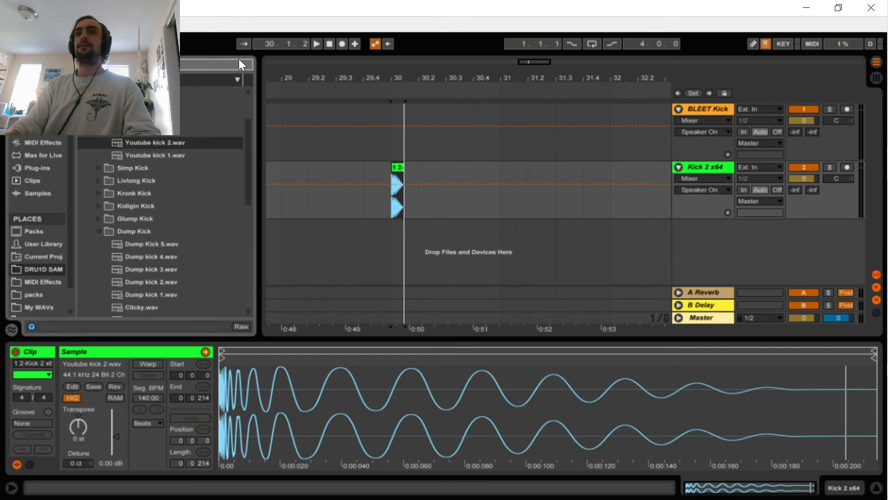
type("bleet")
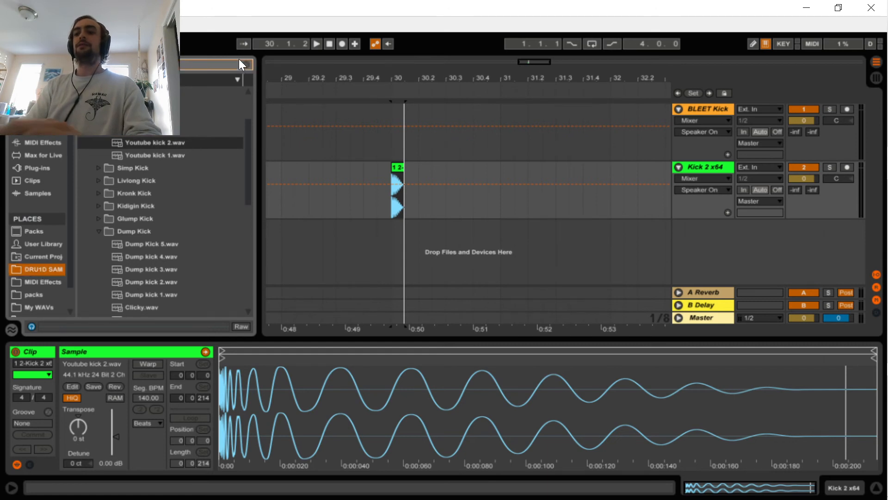
left_click(48, 130)
double_click(114, 92)
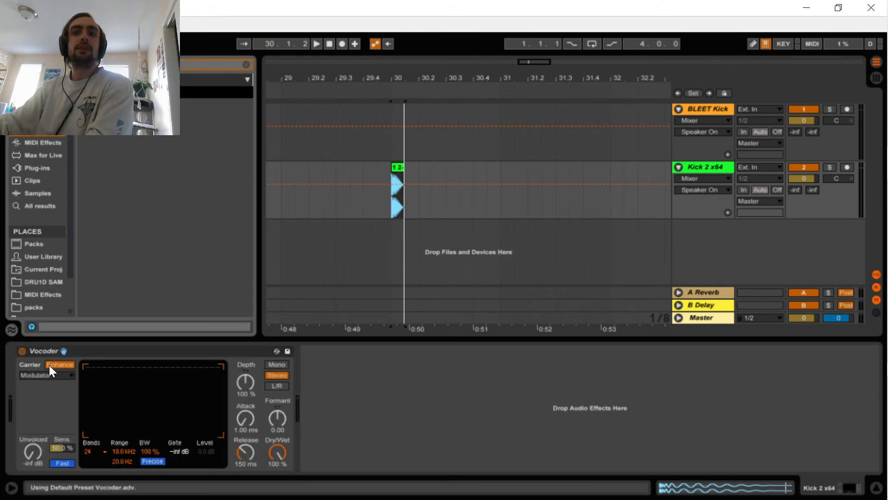
Set the Vocoder's carrier to Noise with Enhance on, and reduce its bands to 4
left_click(57, 376)
left_click(63, 382)
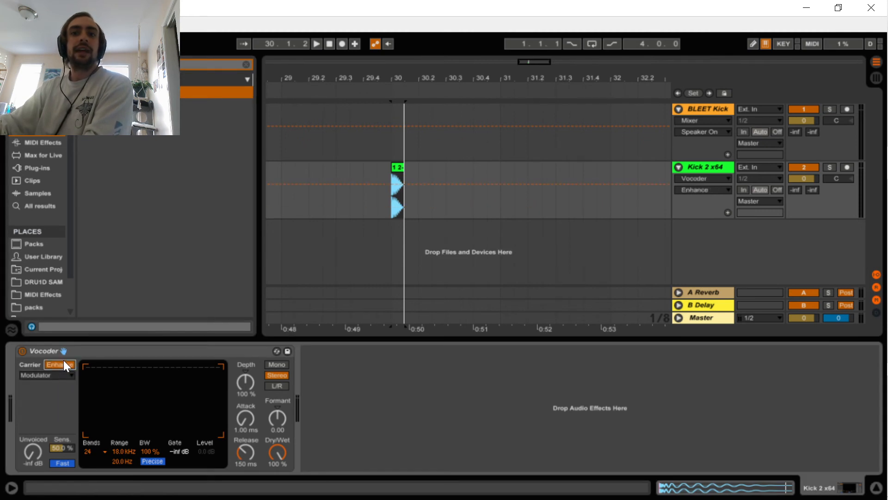
left_click(65, 363)
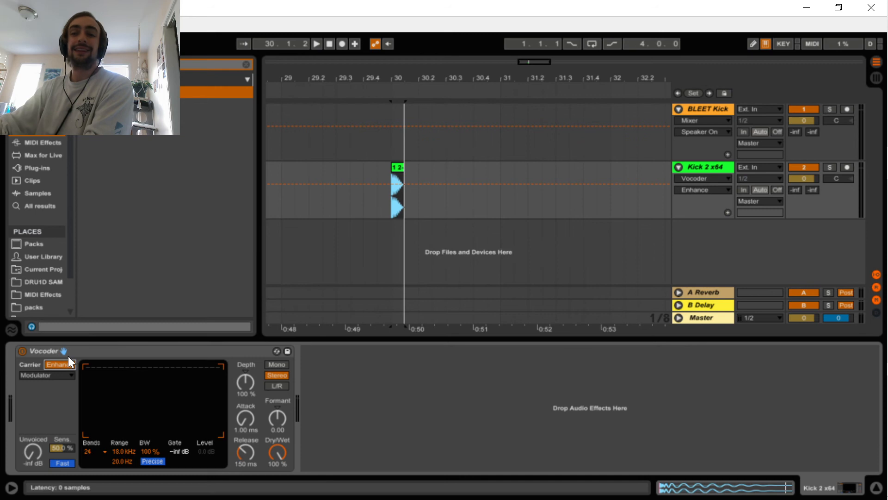
left_click(64, 378)
left_click(64, 379)
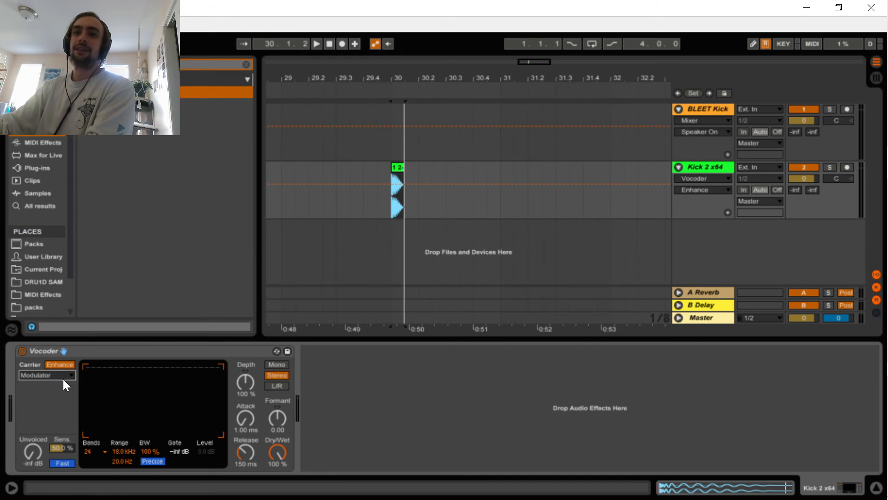
left_click(62, 379)
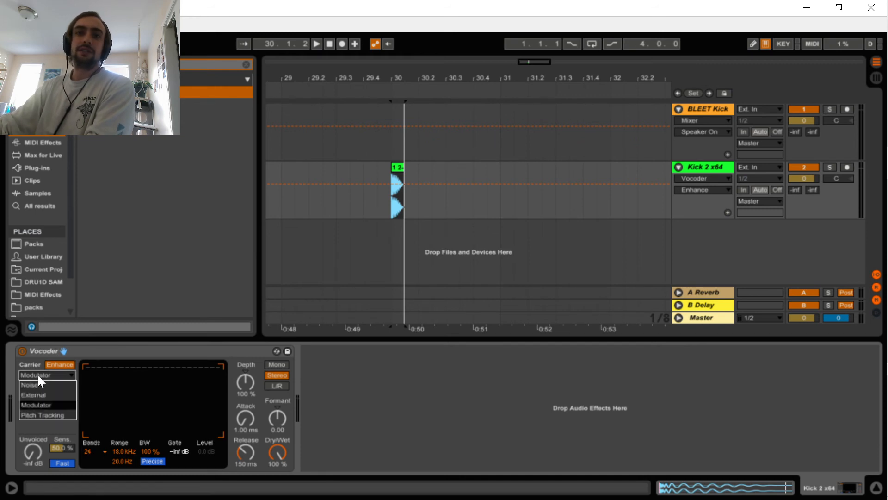
left_click(46, 383)
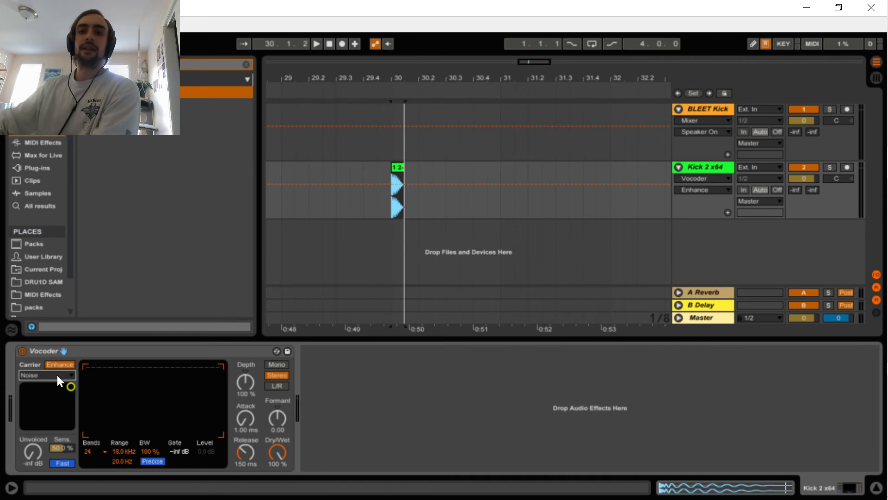
left_click(92, 451)
left_click(100, 350)
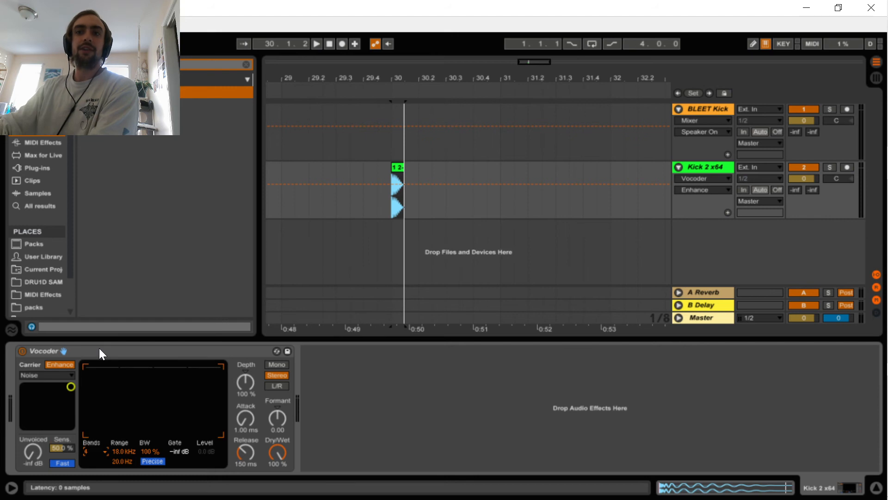
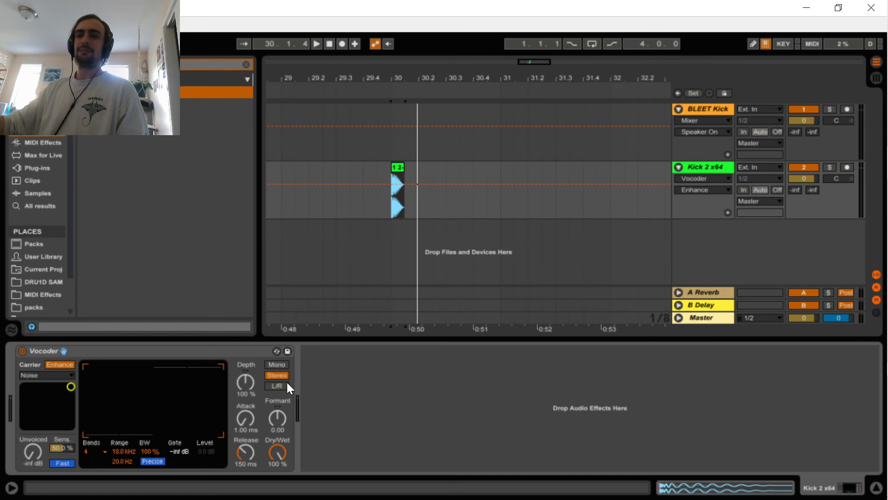
Set the Vocoder's release to 43.1 ms while playing the kick to judge the length of the noise tail
key("space")
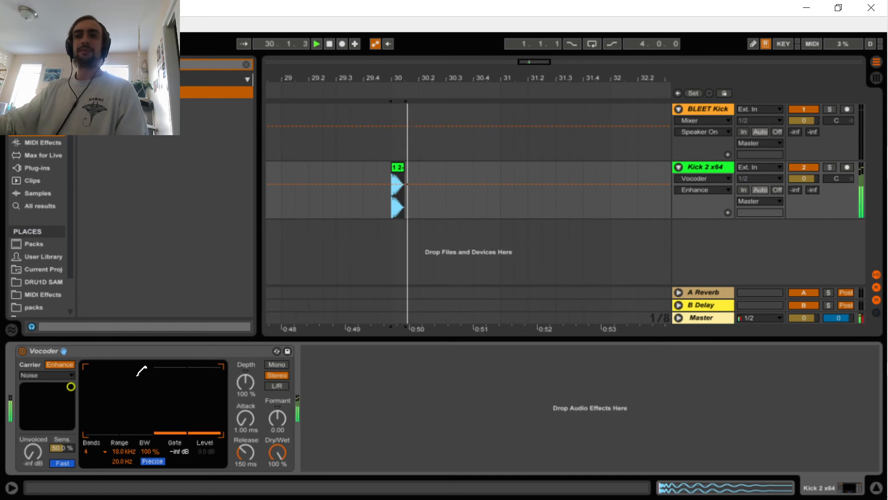
key("space")
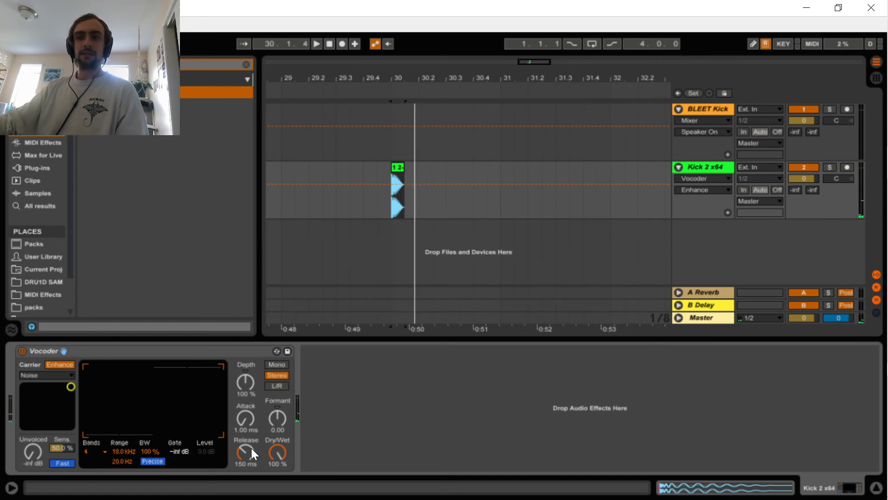
key("space")
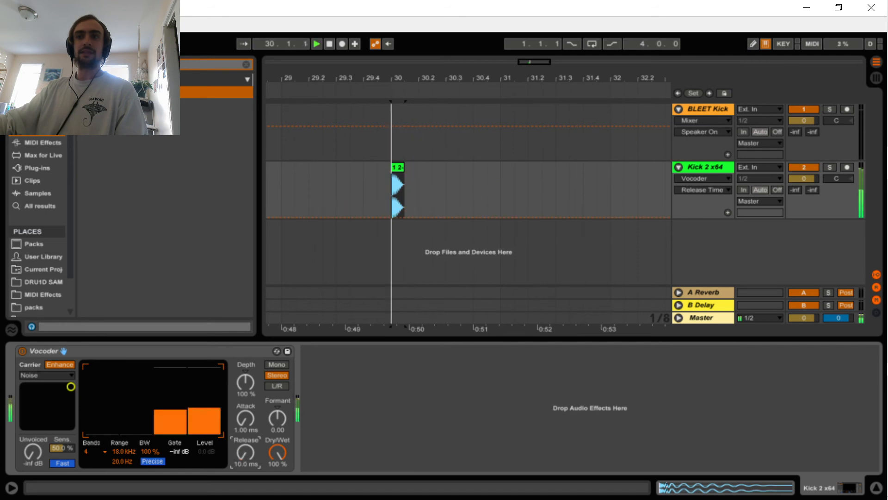
key("space")
left_click_drag(251, 448, 251, 467)
key("space")
key("space")
key("space")
key("space")
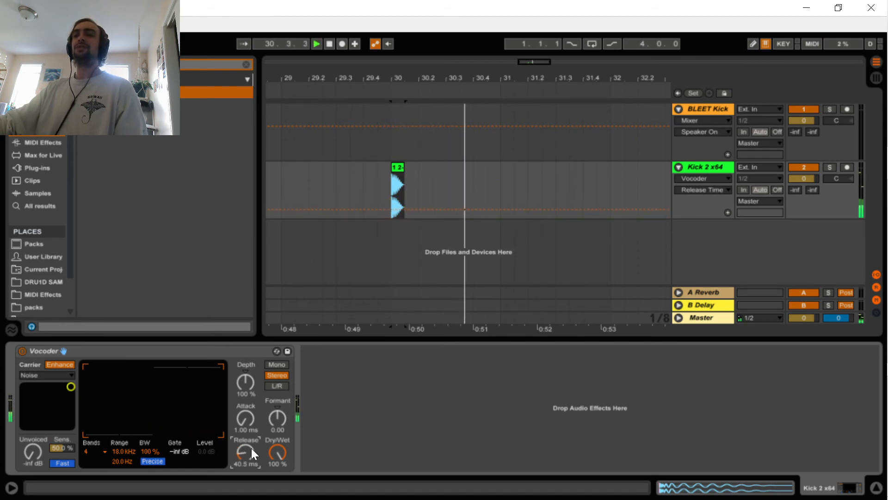
key("space")
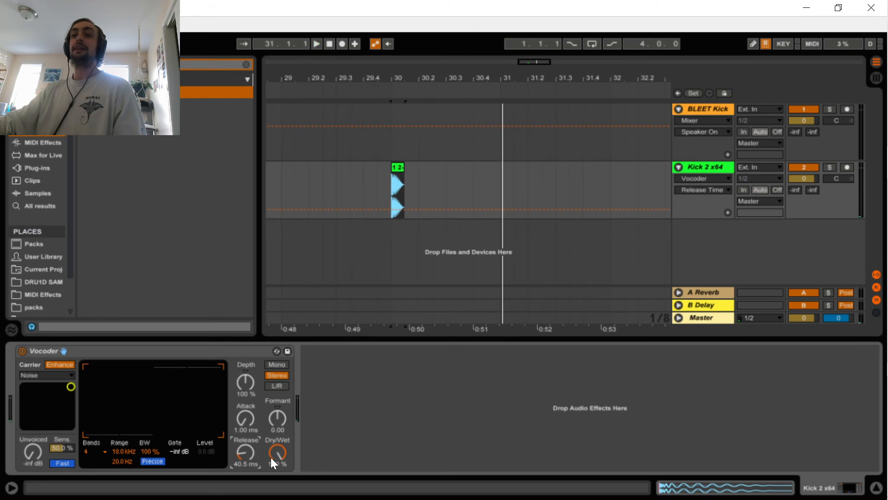
left_click_drag(244, 452, 244, 459)
Lower the Vocoder's Dry/Wet to 20% and play the kick
key("space")
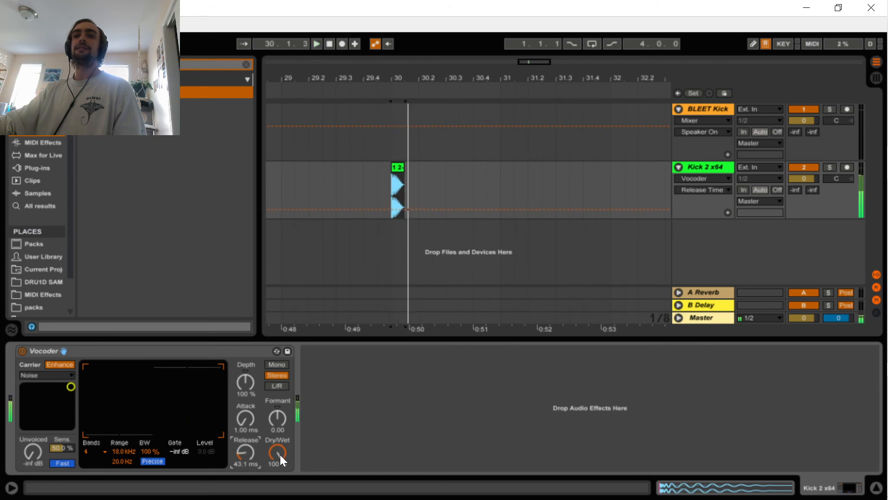
mouse_move(276, 452)
left_mouse_down()
mouse_move(277, 472)
mouse_move(276, 413)
mouse_move(277, 439)
left_mouse_up()
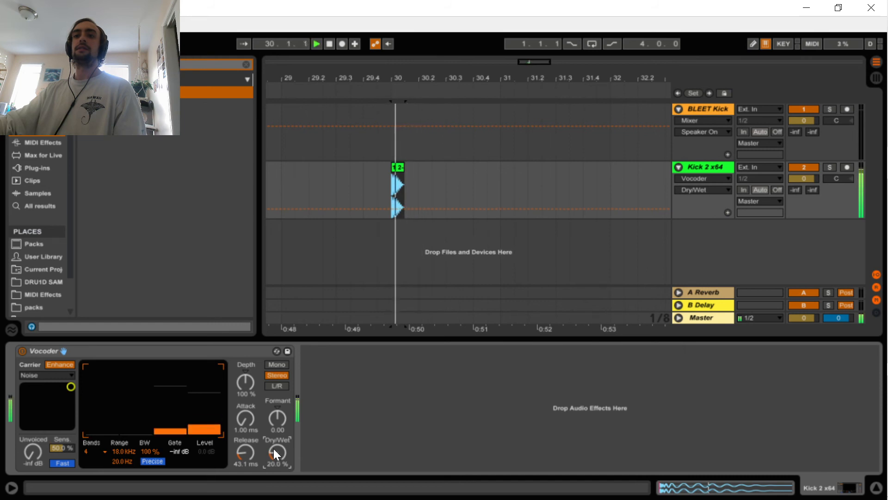
Set the Vocoder's release to 59.3 ms and Dry/Wet to 12.5% while repeatedly playing the kick
mouse_move(265, 458)
left_mouse_down()
mouse_move(264, 450)
mouse_move(246, 459)
mouse_move(278, 453)
left_mouse_up()
key("space")
key("space")
key("space")
key("space")
key("space")
key("space")
key("space")
key("space")
key("space")
key("space")
key("space")
key("space")
key("space")
key("space")
key("space")
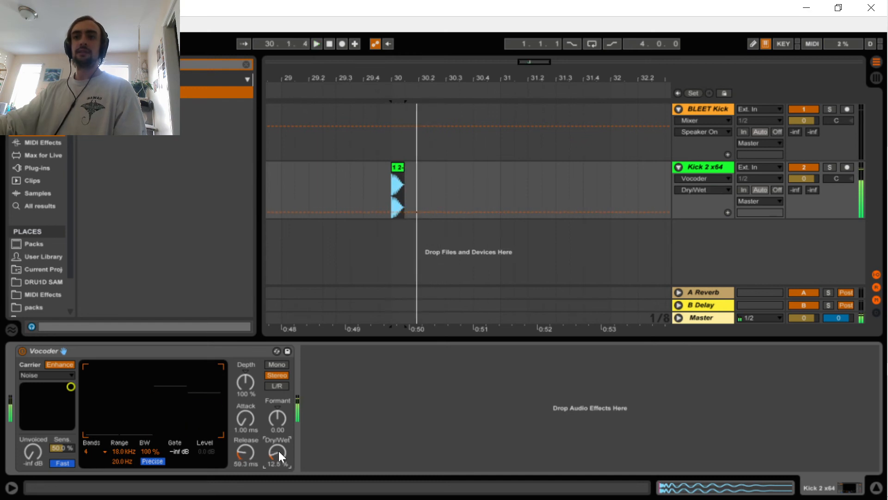
key("space")
key("space")
Bypass and re-enable the Vocoder while playing the kick to compare the dry and processed sound
left_click(21, 350)
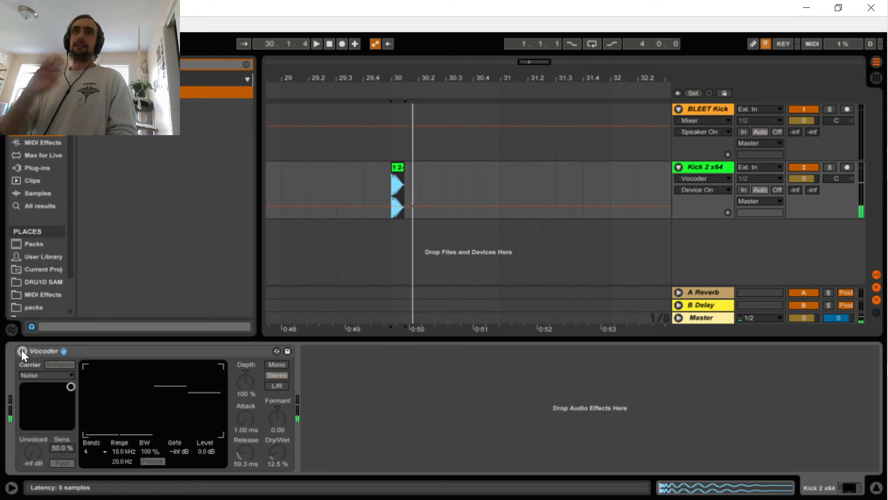
left_click(21, 350)
key("space")
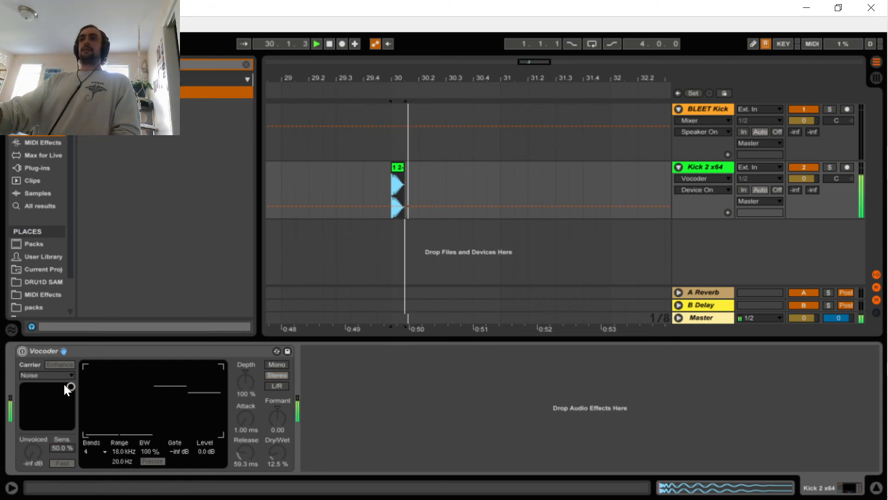
key("space")
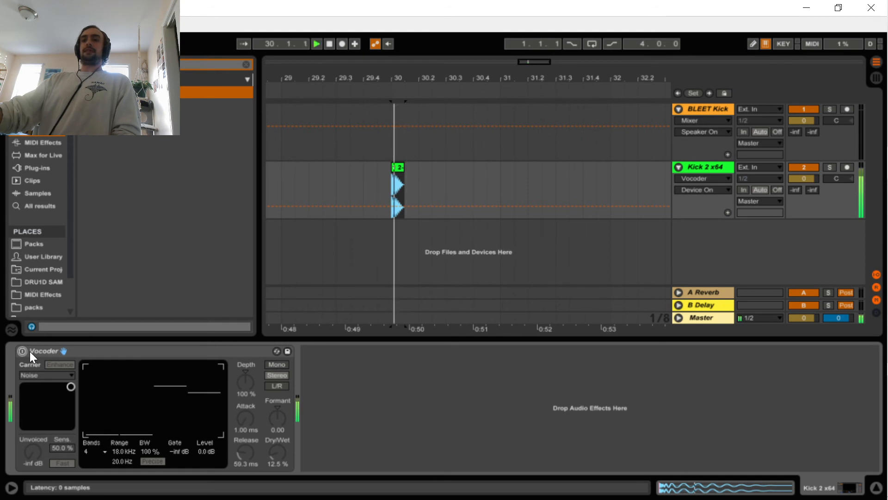
left_click(26, 351)
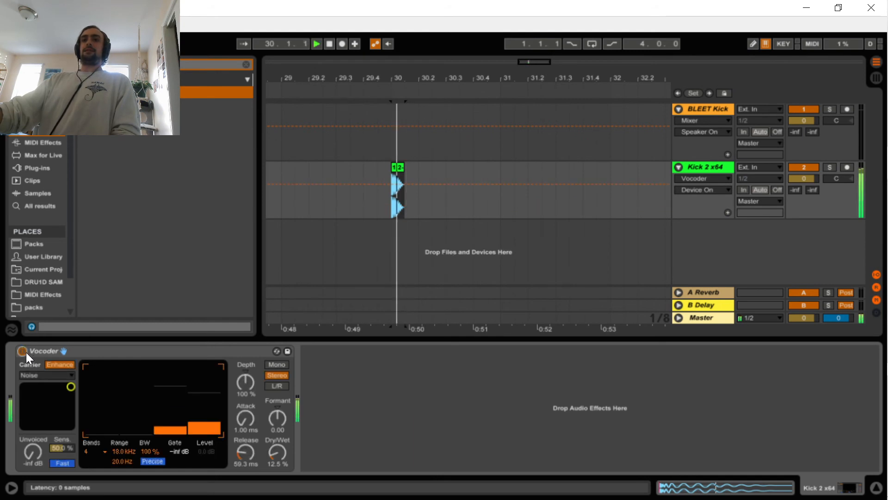
key("space")
key("space")
key("space")
key("space")
key("space")
key("space")
key("space")
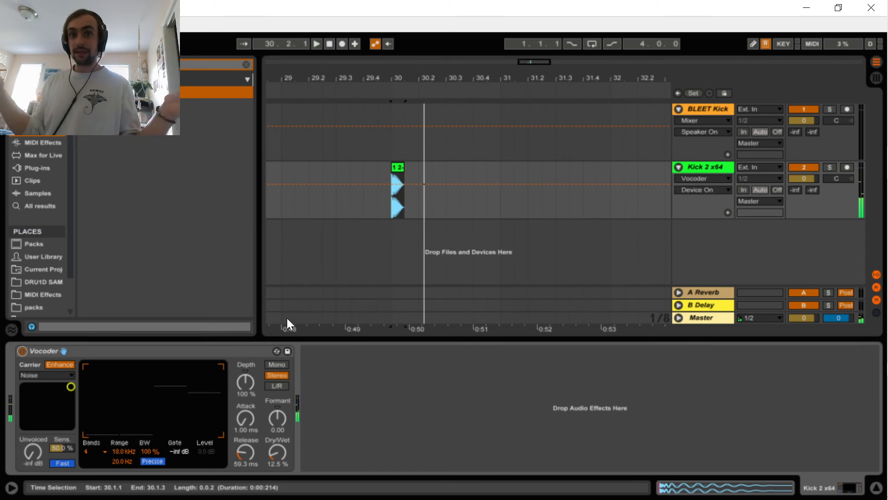
key("space")
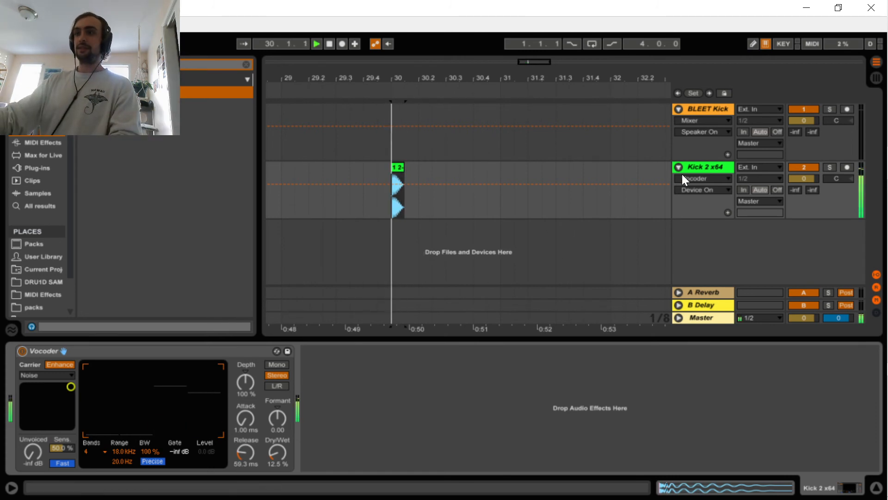
Set the Vocoder's Dry/Wet to 11% while the kick plays
right_click(711, 167)
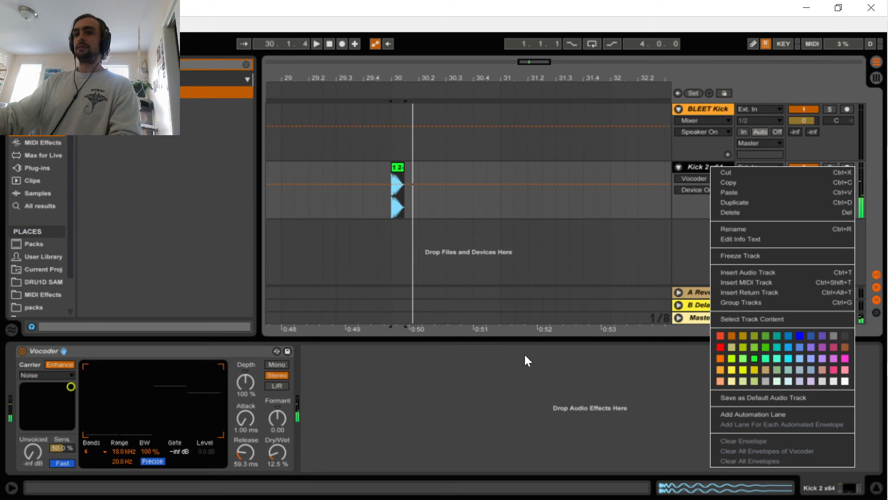
left_click(306, 426)
key("space")
key("space")
key("space")
left_click(277, 455)
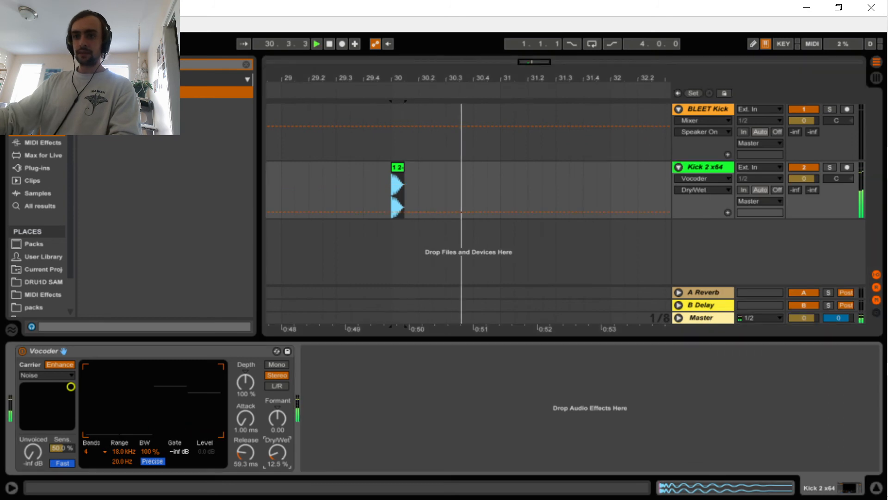
type("11")
key("Return")
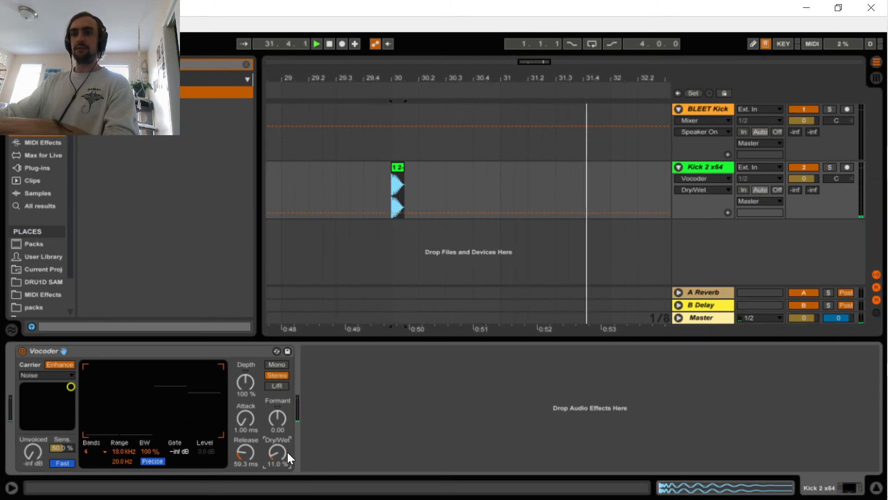
Play the kick a few more times, and freeze and flatten the Kick 2 x64 track
key("space")
key("space")
key("space")
key("space")
key("space")
key("space")
right_click(703, 168)
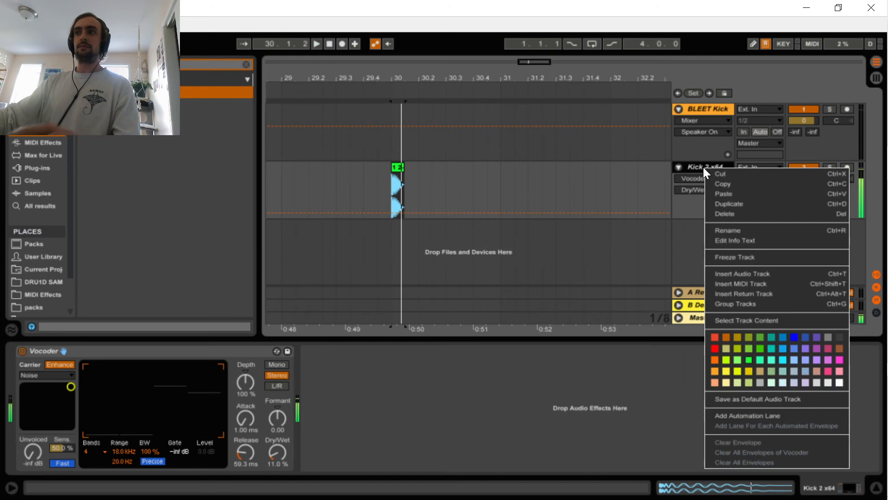
left_click(749, 254)
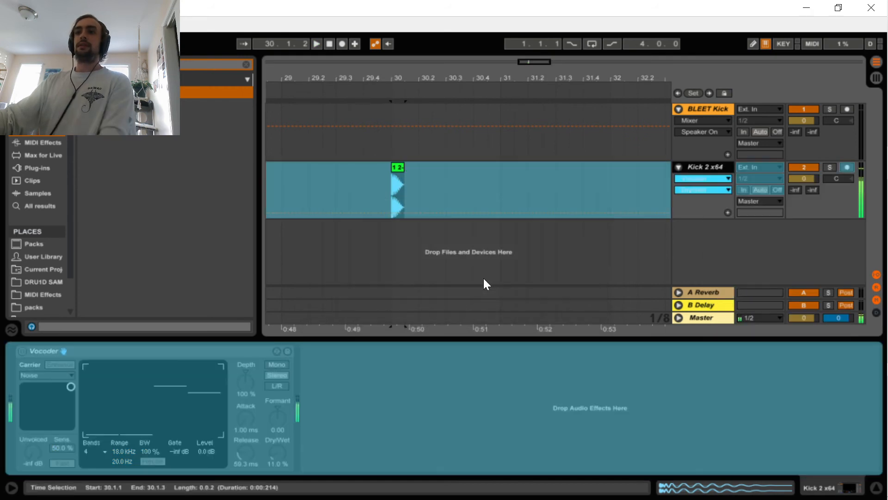
right_click(712, 170)
left_click(762, 270)
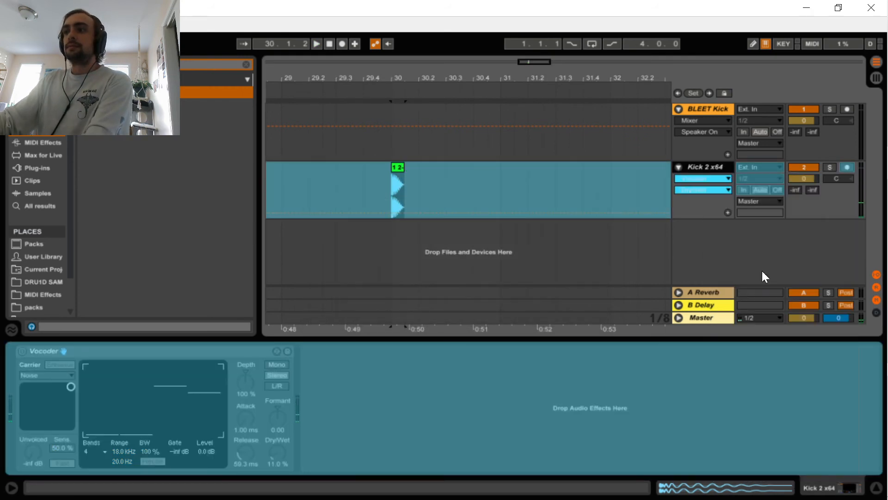
Turn off warping on the flattened kick clip and play it repeatedly to check the printed sound
left_click(721, 494)
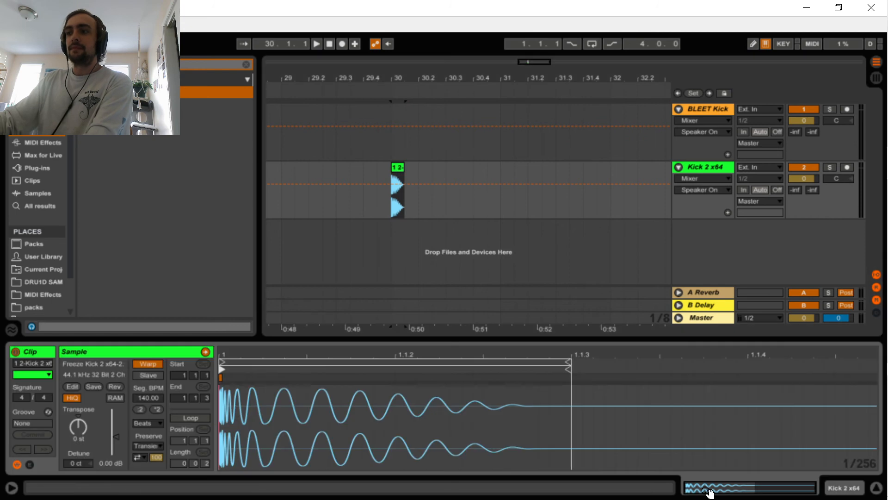
left_click(148, 362)
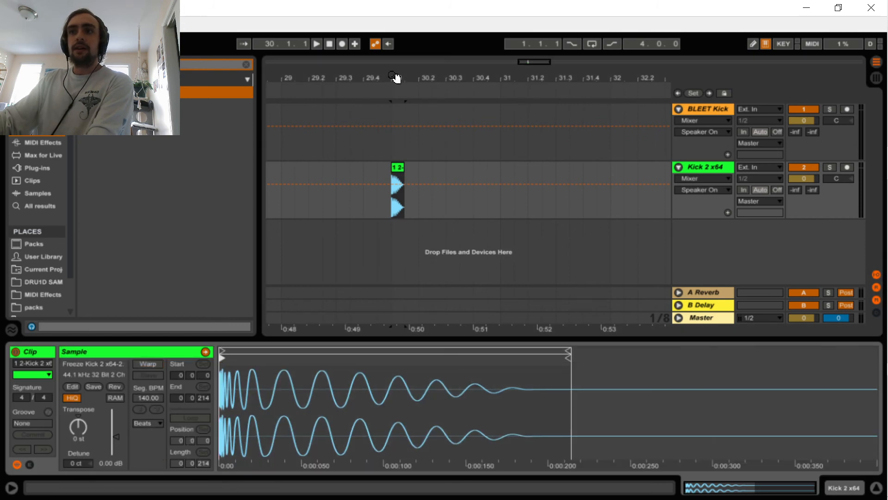
left_click_drag(396, 79, 429, 178)
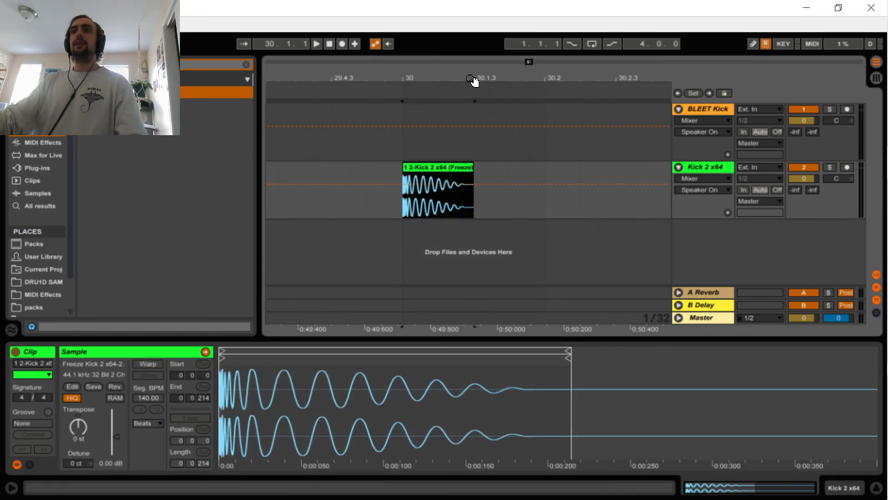
key("space")
key("space")
key("space")
key("space")
key("space")
key("space")
key("space")
key("space")
key("space")
left_click_drag(461, 73, 465, 11)
key("space")
key("space")
left_click_drag(476, 84, 445, 146)
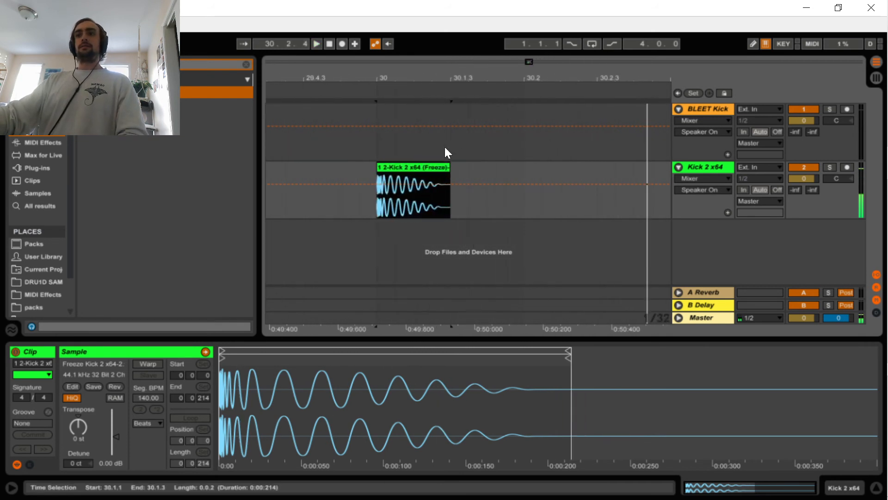
Consolidate the flattened kick clip and turn off warping on the consolidated version
key("space")
key("ctrl+j")
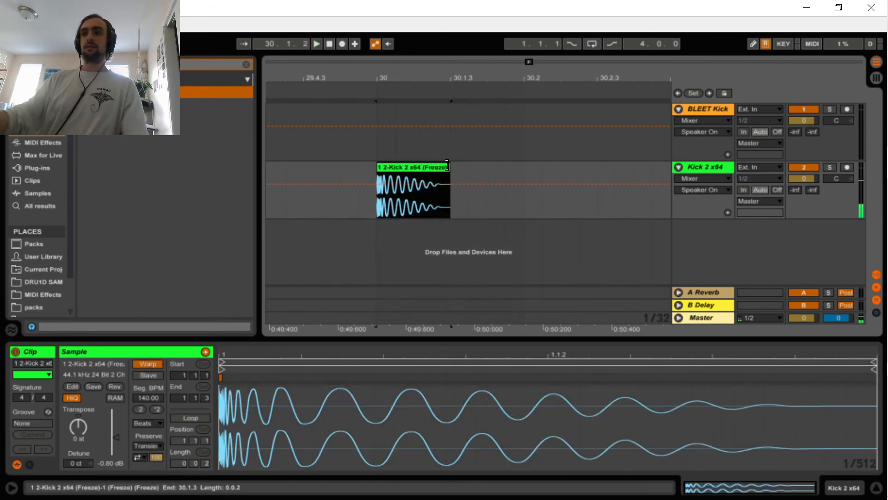
left_click(146, 366)
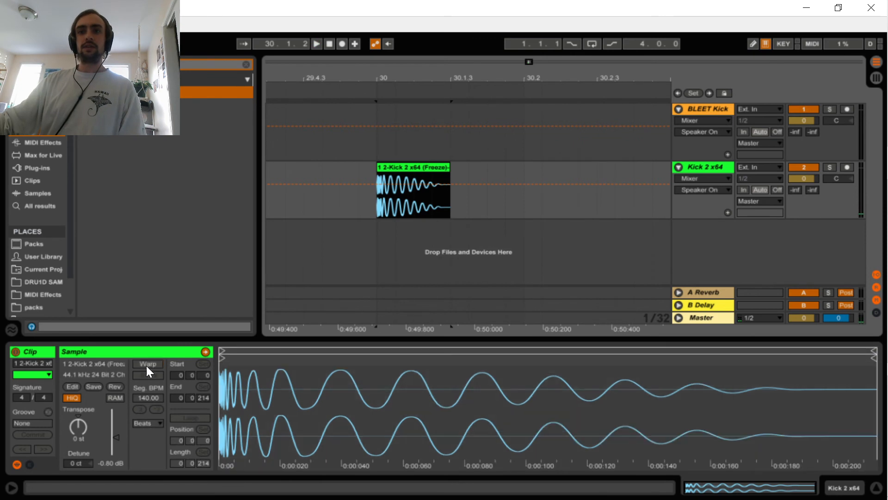
Locate the consolidated kick's audio file in the browser and put it in the DRU1D SAM folder with the Youtube kick samples
left_click(108, 365)
left_click_drag(143, 144, 65, 305)
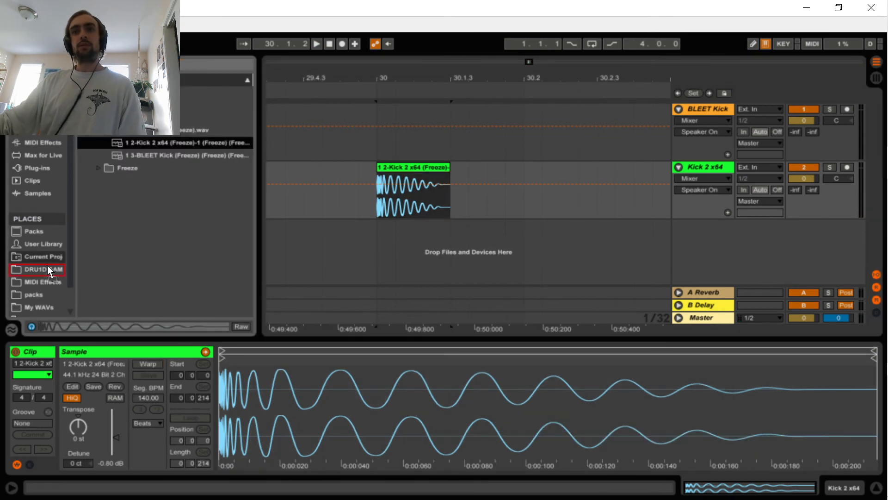
left_click_drag(47, 271, 151, 152)
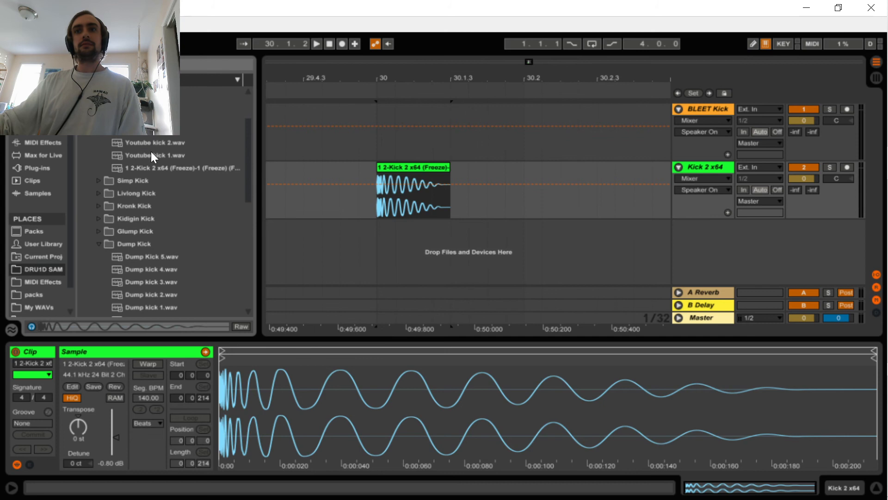
Rename the newly added kick sample as Youtube Kick 3
left_click(180, 170)
key("ctrl+r")
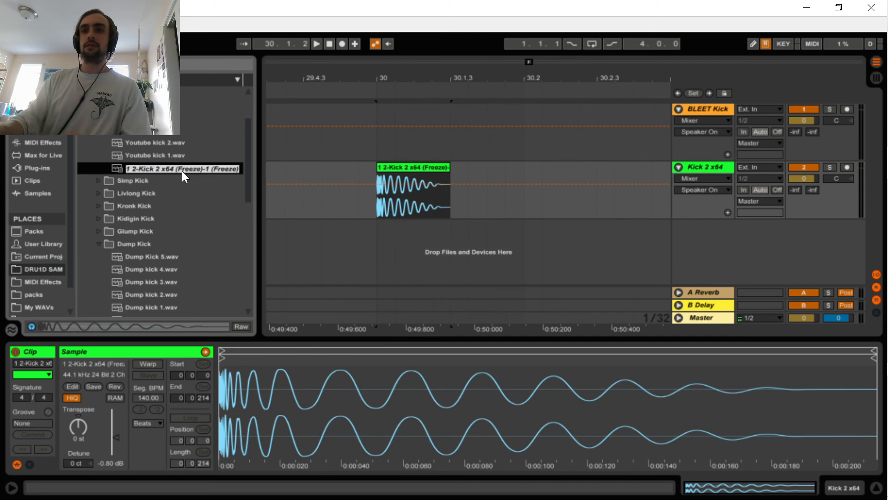
type("Youyutbe")
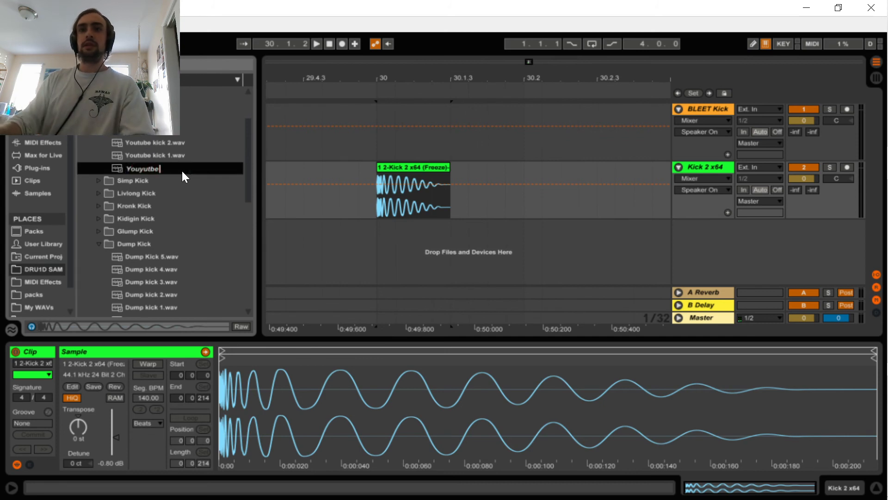
key("BackSpace")
key("BackSpace")
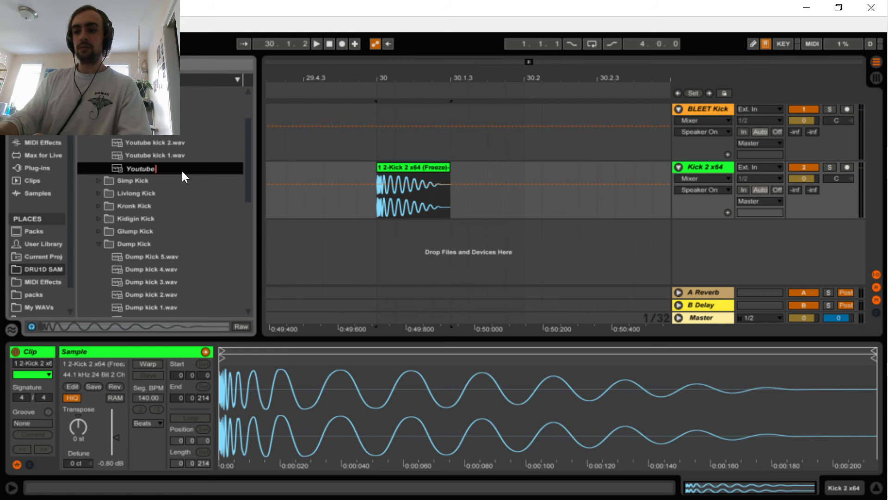
type("3")
key("Return")
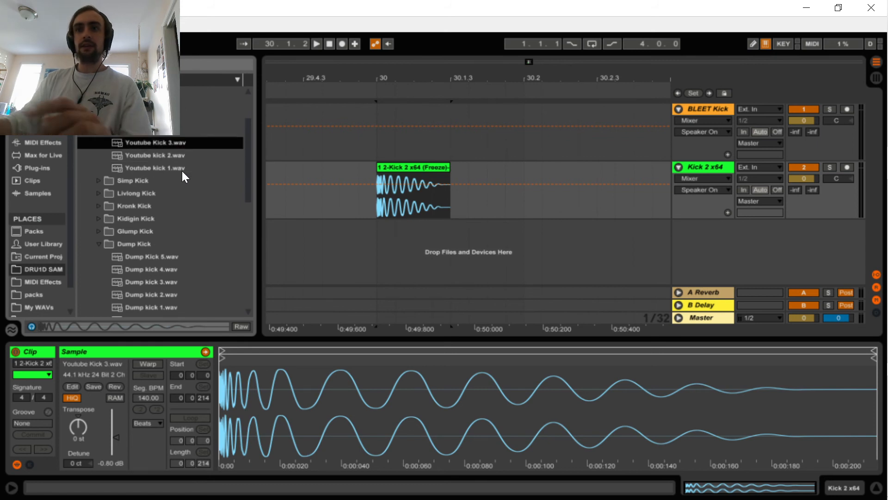
Audition the Youtube kick 2 and Youtube Kick 3 samples, and play the kick clip in the arrangement
key("Up")
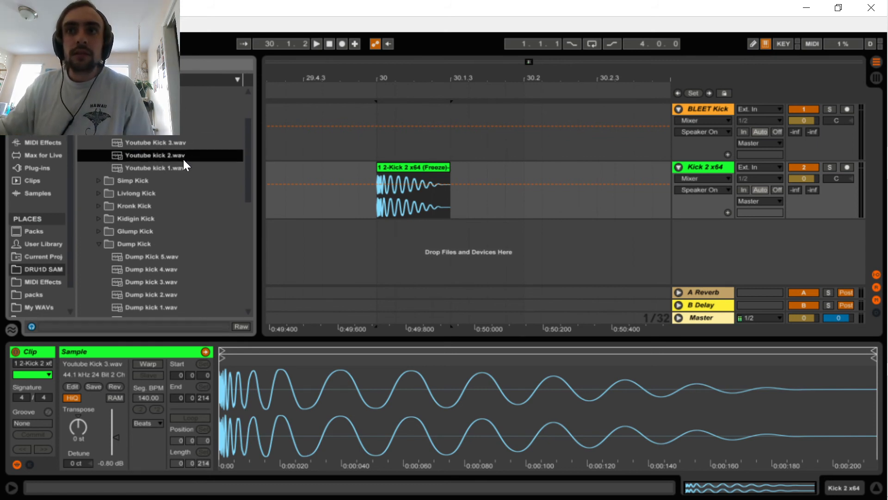
key("Up")
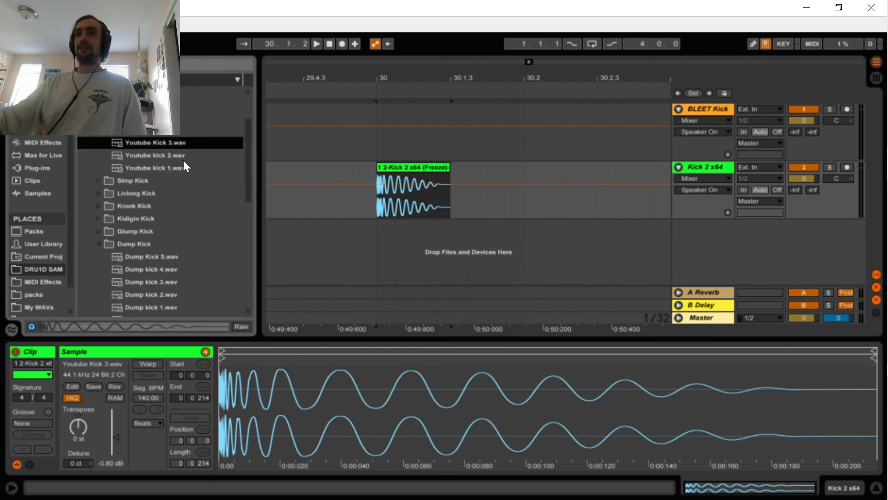
left_click(408, 166)
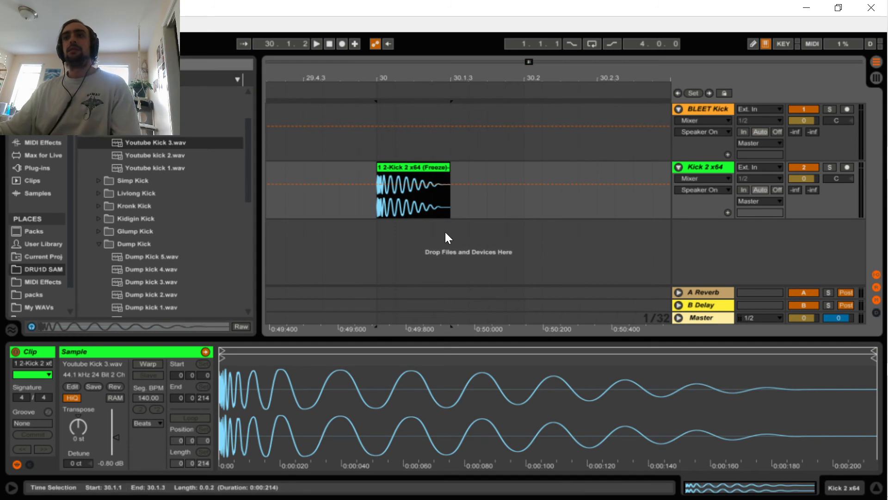
key("space")
key("space")
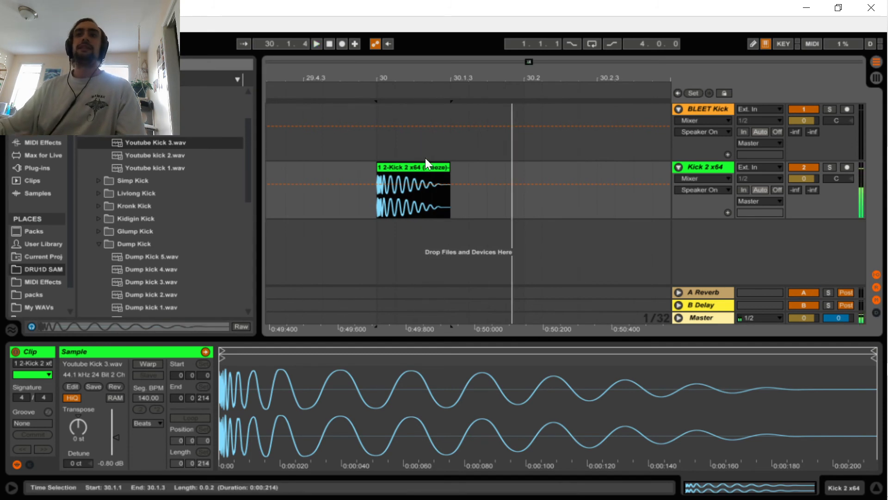
Find the Disperser plug-in and add it to the Kick 2 x64 track
left_click(233, 63)
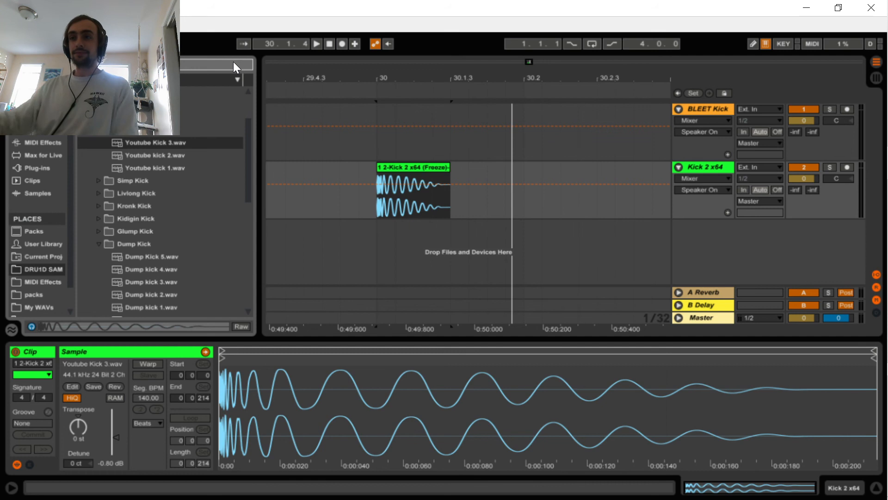
left_click(420, 171)
left_click_drag(440, 79, 441, 51)
key("ctrl+f")
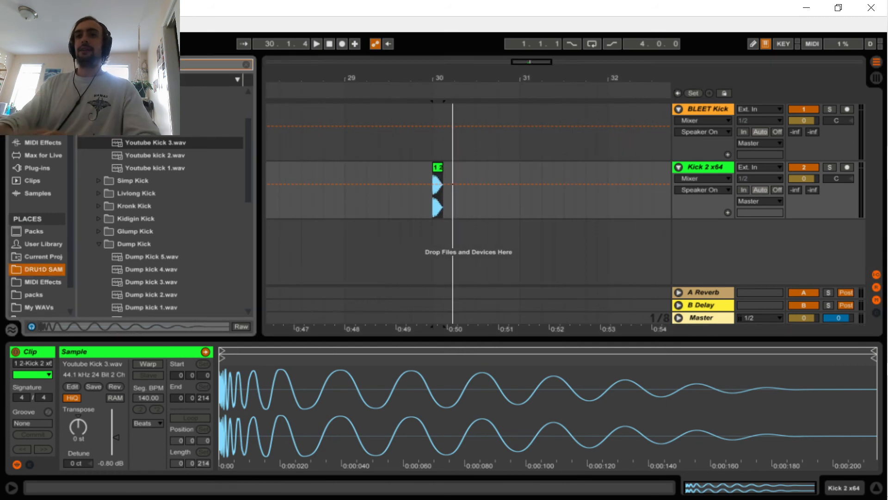
left_click(37, 166)
left_click_drag(116, 92, 451, 195)
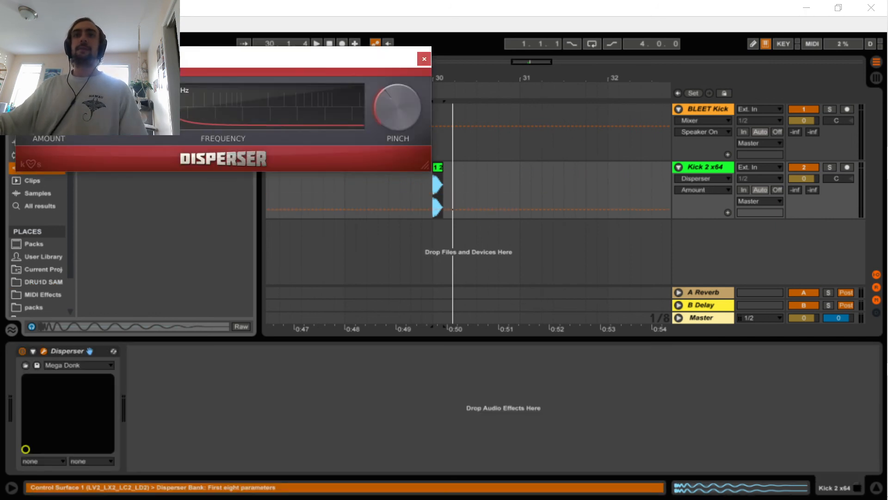
Lower Disperser's Pinch to its minimum and move the plug-in window fully into view
left_click_drag(415, 100, 415, 134)
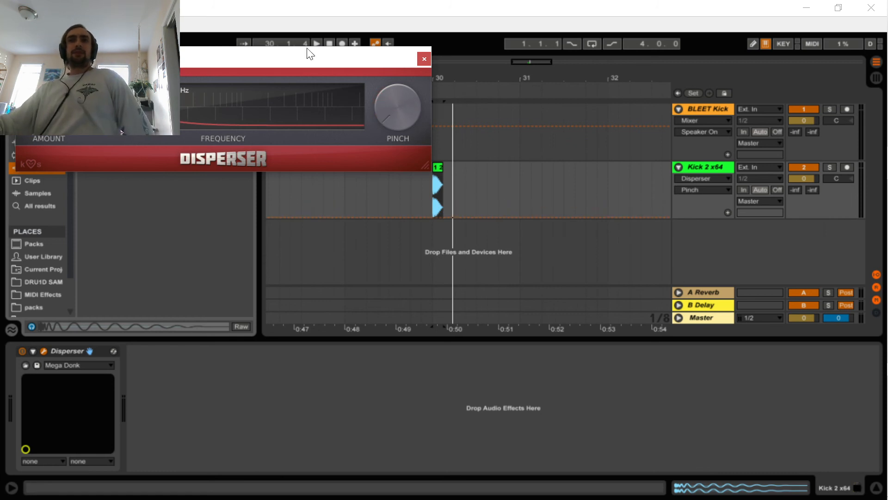
left_click_drag(307, 53, 542, 190)
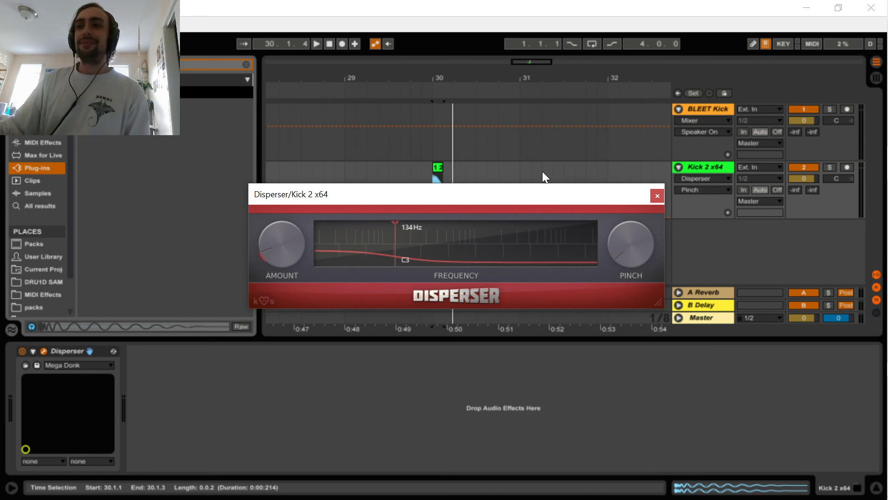
mouse_move(641, 235)
left_mouse_down()
mouse_move(641, 199)
mouse_move(641, 228)
left_mouse_up()
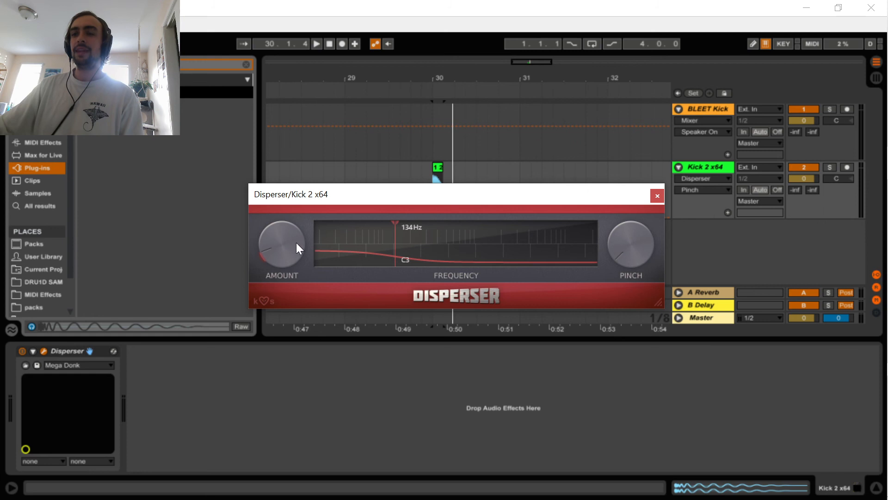
Set Disperser's Frequency to 175 Hz and adjust Amount to a low setting, playing the kick to hear the effect
mouse_move(299, 249)
left_mouse_down()
mouse_move(298, 261)
mouse_move(287, 253)
left_mouse_up()
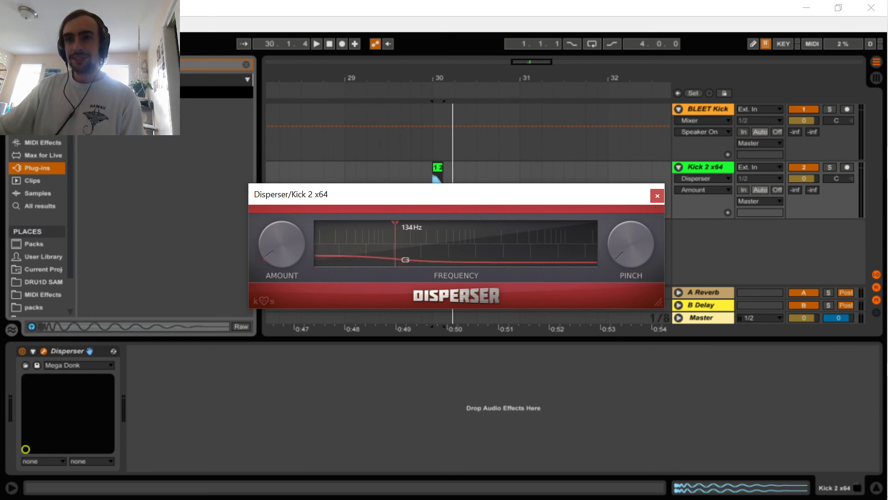
left_click_drag(335, 203, 361, 243)
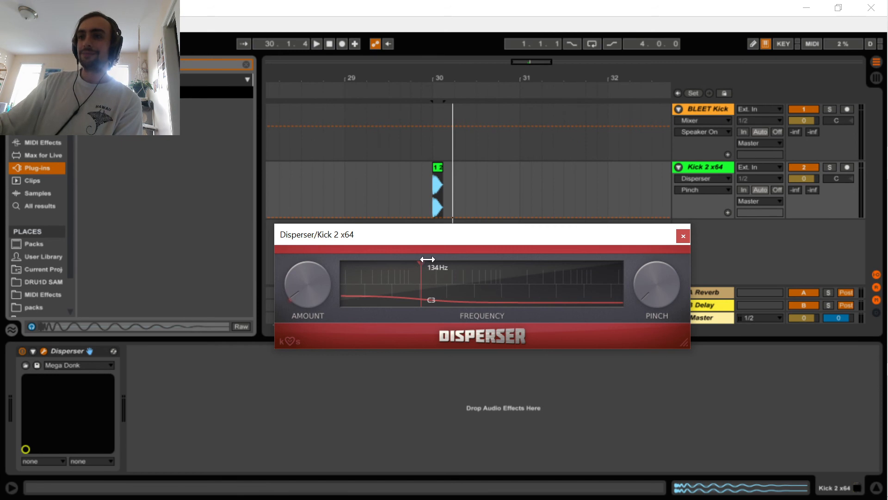
mouse_move(425, 264)
left_mouse_down()
mouse_move(520, 268)
mouse_move(451, 280)
left_mouse_up()
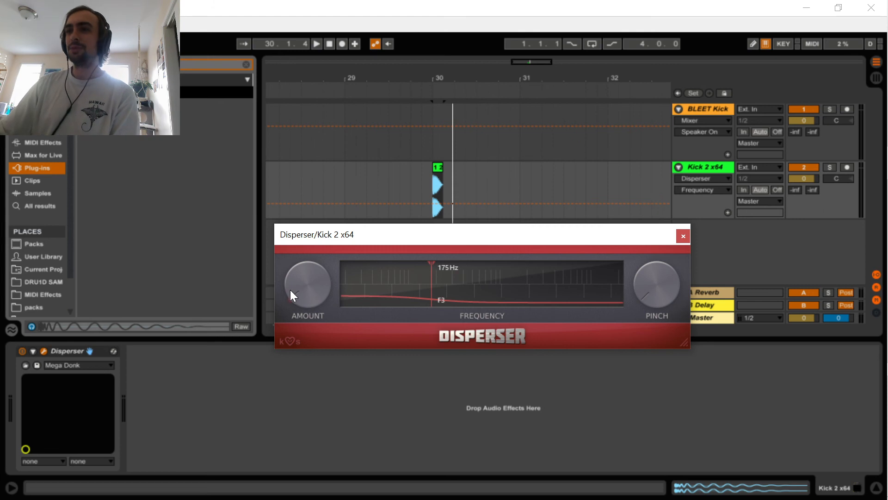
left_click_drag(318, 304, 318, 283)
key("space")
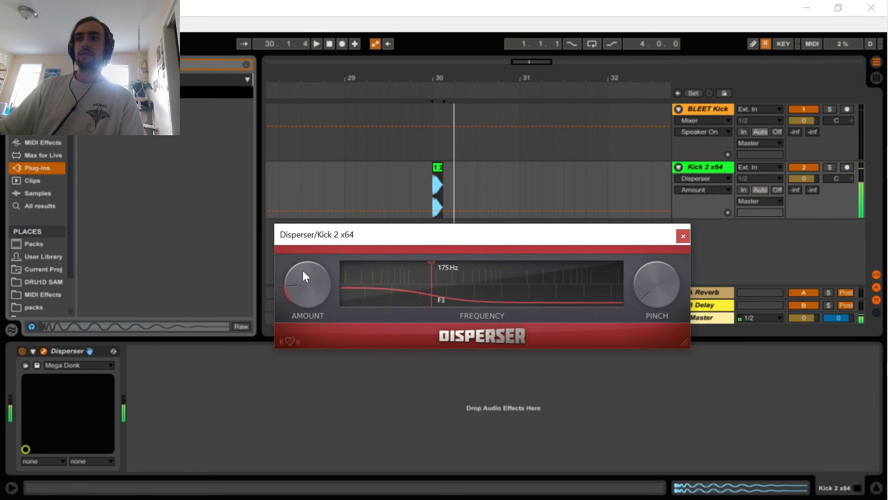
key("space")
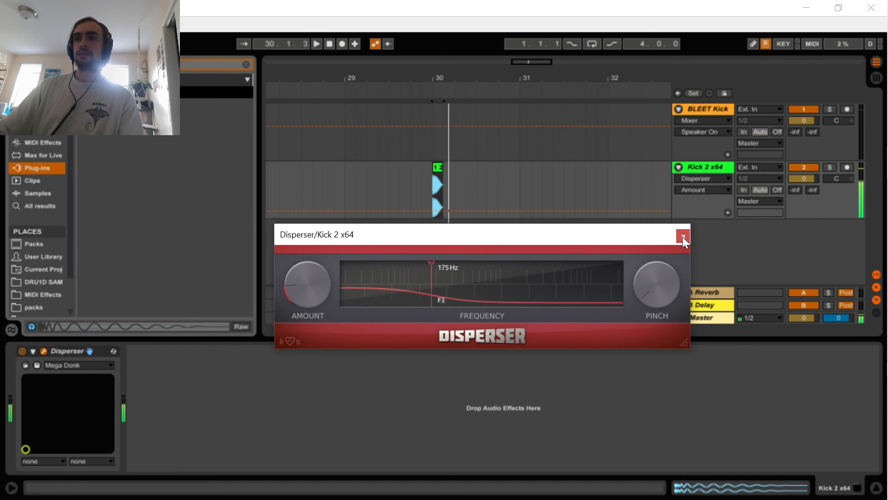
Try a much higher Disperser Amount while playing the kick, and bring Amount back down to a low setting
left_click_drag(319, 287, 319, 235)
key("space")
key("space")
key("space")
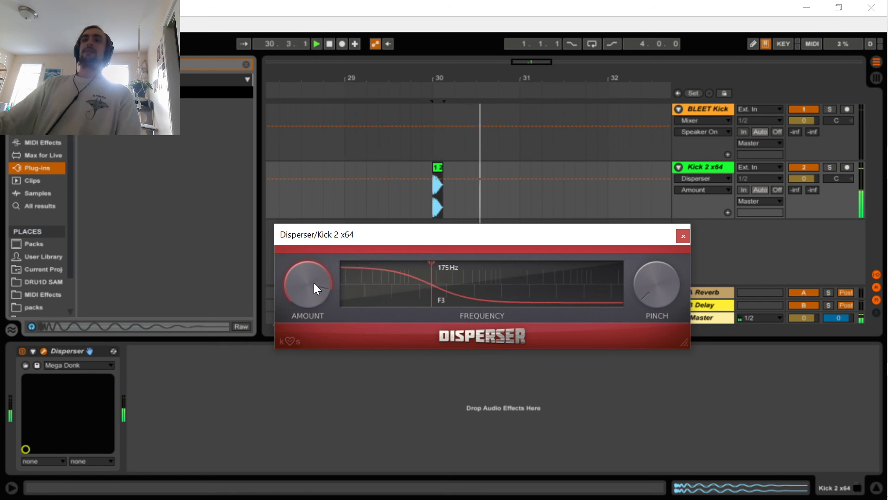
left_click_drag(316, 282, 335, 279)
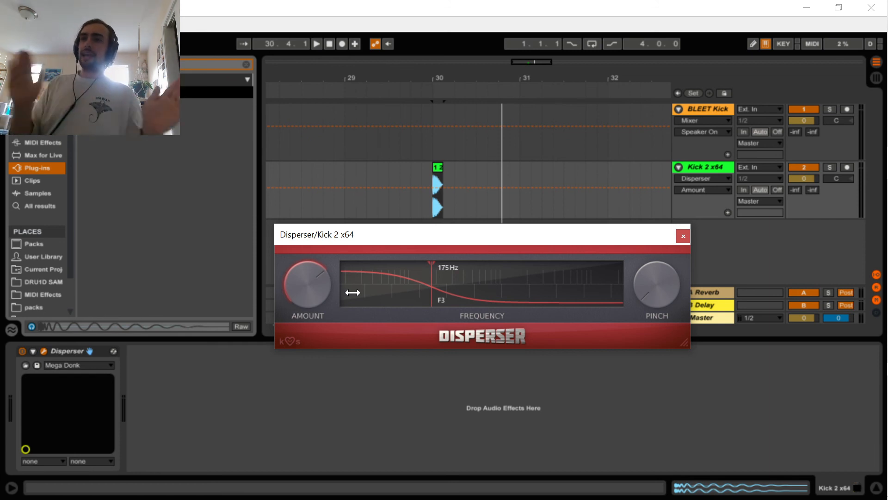
left_click_drag(327, 281, 327, 319)
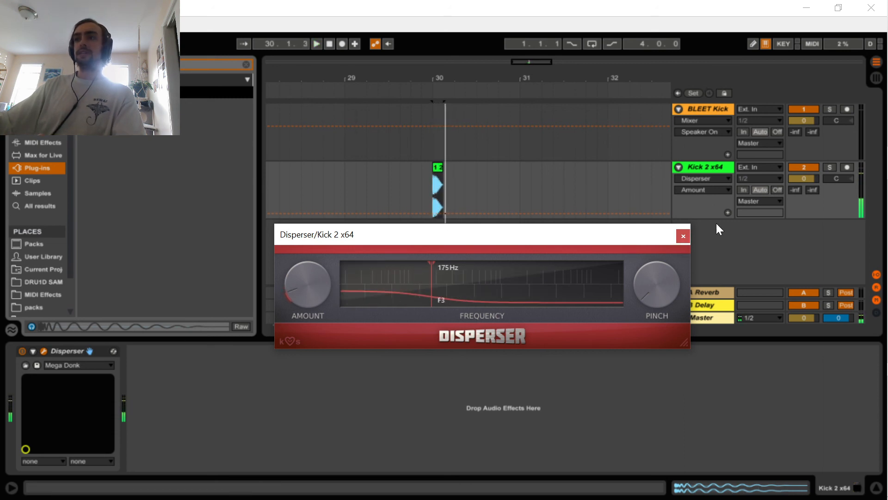
Compare the kick with Disperser switched off and on, and reopen the plug-in window
left_click(682, 236)
left_click(22, 350)
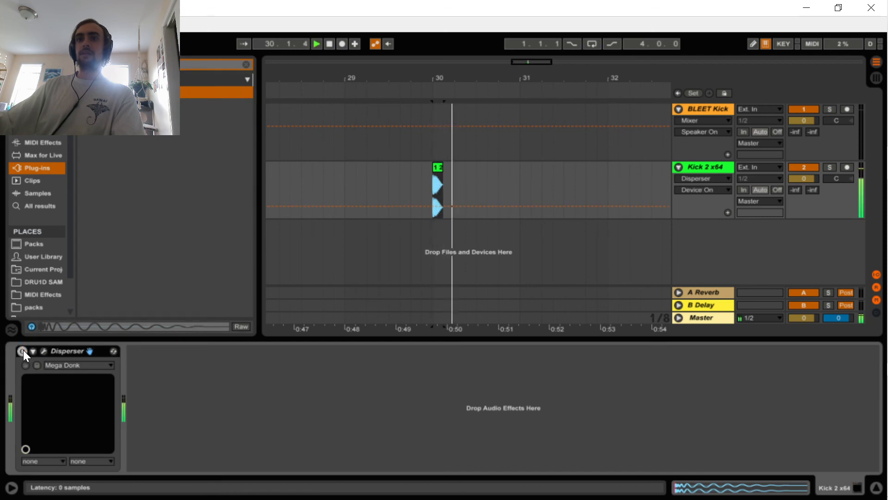
left_click(23, 349)
left_click(43, 352)
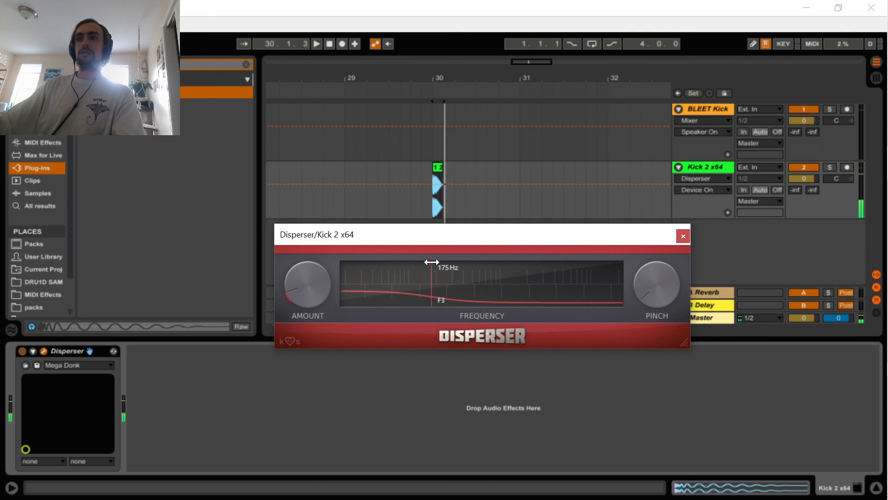
Set Disperser's Frequency to 88.1 Hz and lower Amount close to minimum while repeatedly playing the kick, and close the plug-in window
left_click_drag(431, 262, 404, 267)
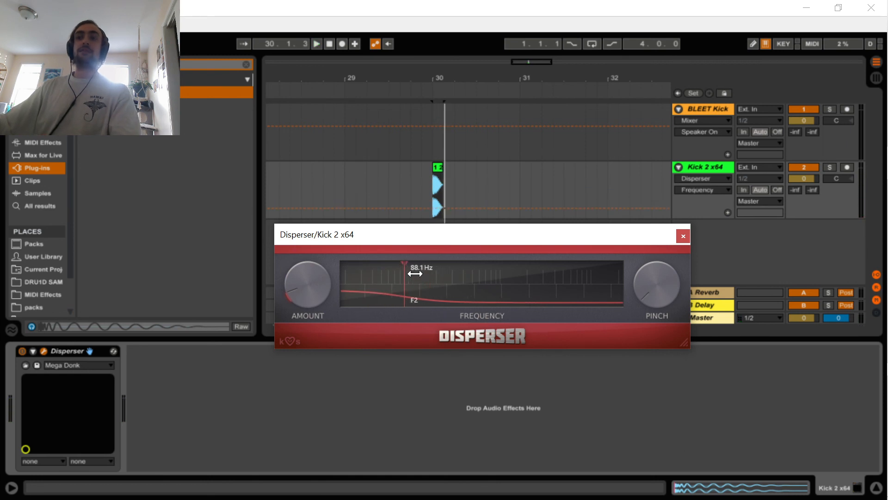
key("space")
mouse_move(308, 284)
left_mouse_down()
mouse_move(308, 300)
mouse_move(314, 279)
left_mouse_up()
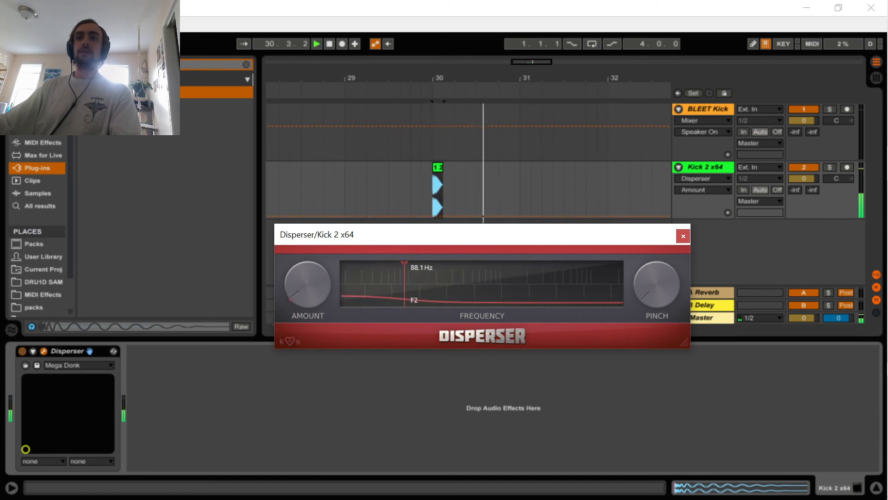
key("space")
key("space")
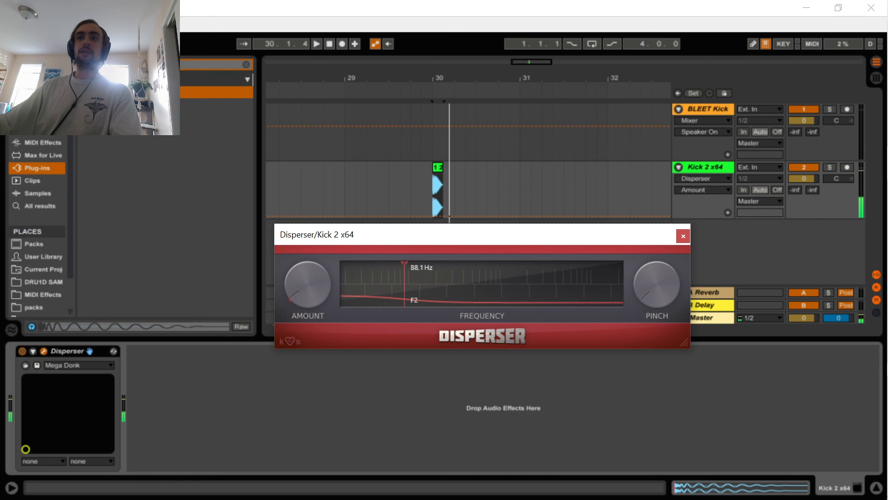
key("space")
key("space")
key("space")
key("space")
key("space")
left_click_drag(307, 293, 307, 296)
left_click(683, 236)
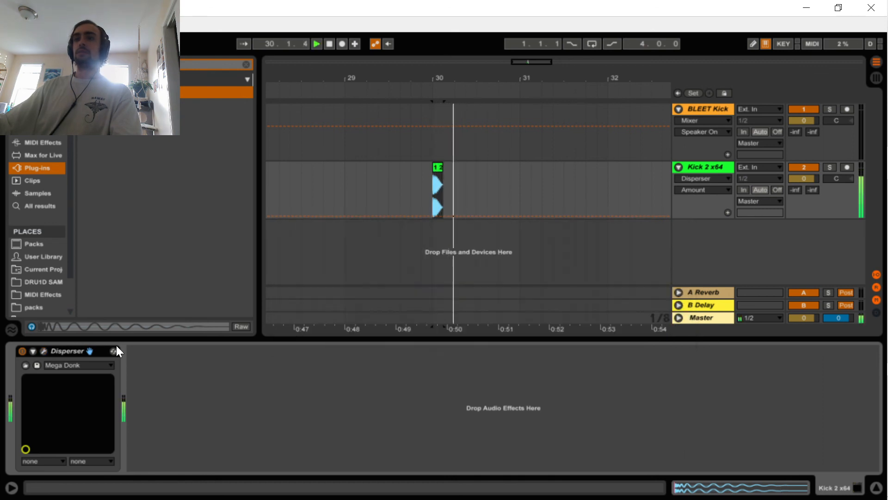
Play the kick with Disperser bypassed and enabled again to compare the two sounds
left_click(20, 353)
key("space")
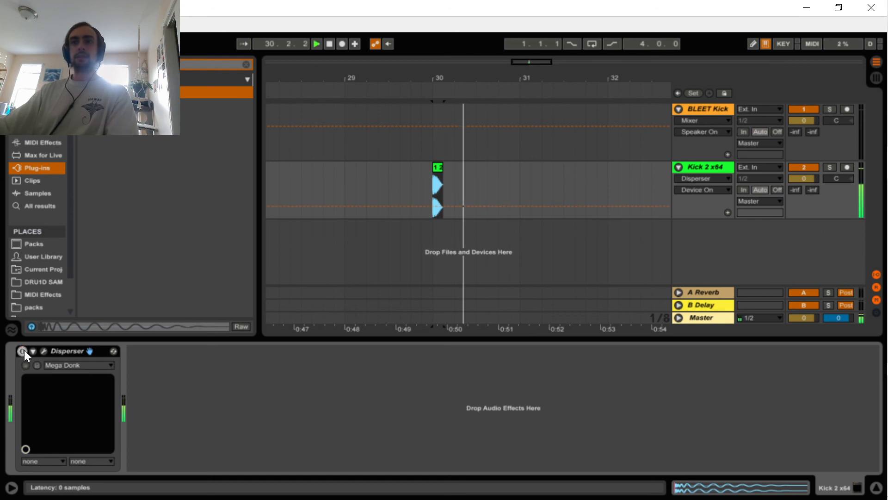
left_click(21, 351)
key("space")
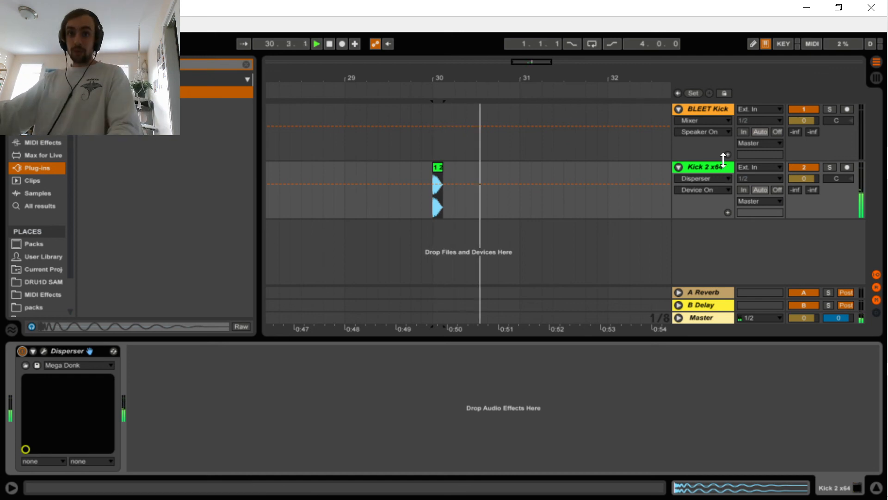
Freeze and flatten the Kick 2 x64 track to render the Disperser effect into audio
right_click(704, 174)
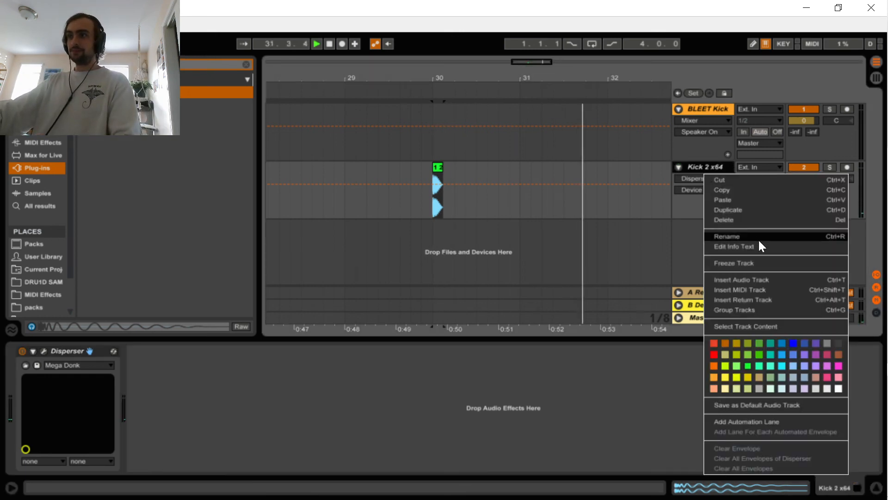
left_click(761, 262)
left_click(440, 293)
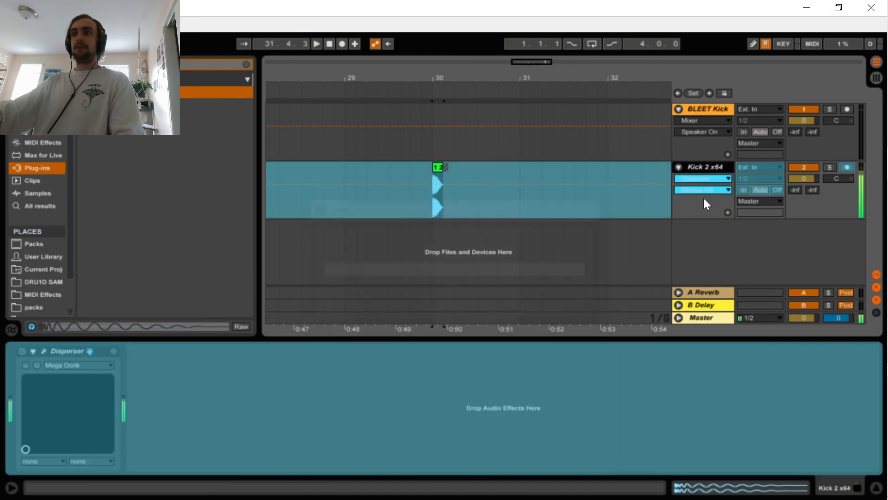
right_click(712, 171)
left_click(750, 272)
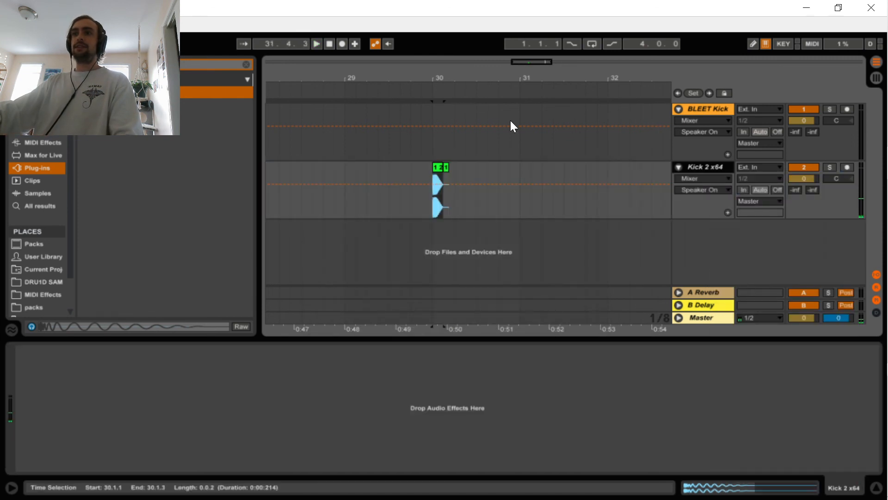
Extend the flattened kick clip's end slightly past 30.1.3, removing the leftover tail clip, and consolidate it to inspect its waveform
left_click_drag(441, 79, 447, 239)
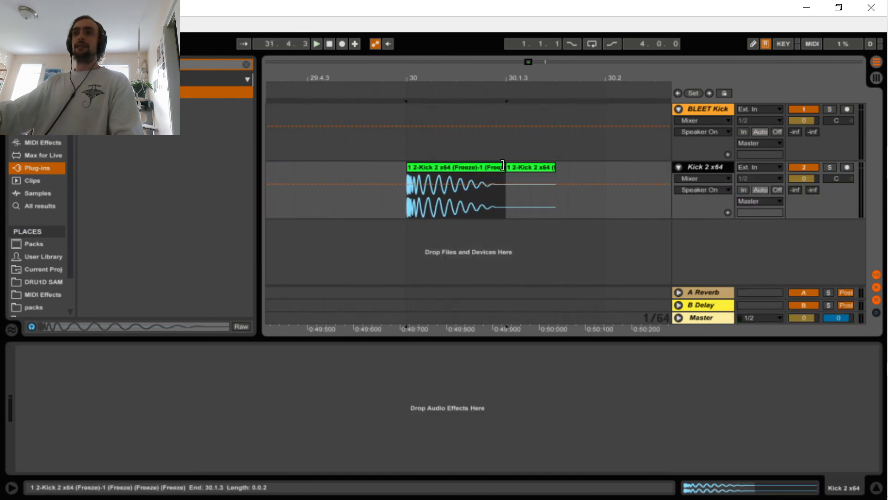
mouse_move(504, 168)
left_mouse_down()
mouse_move(590, 170)
mouse_move(519, 169)
left_mouse_up()
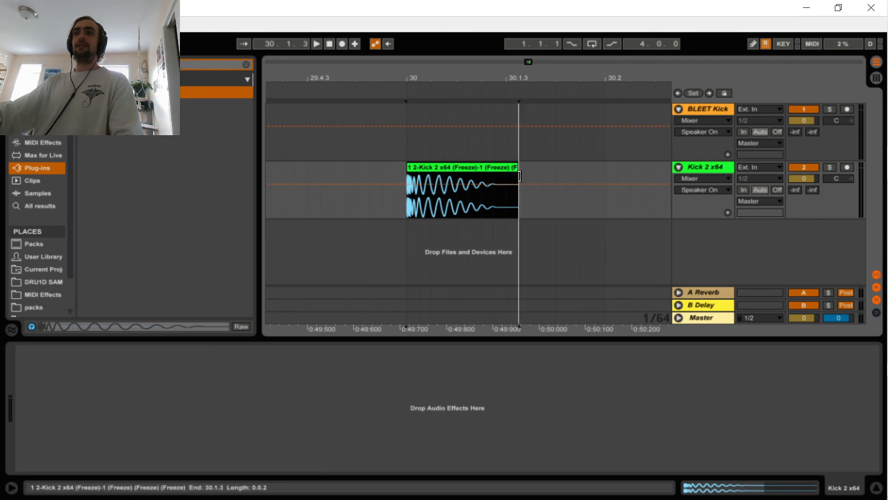
left_click(757, 487)
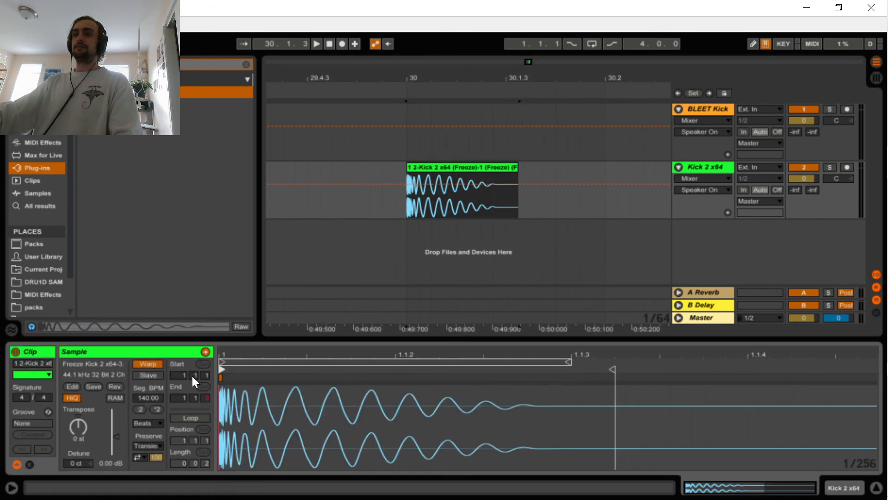
left_click(472, 165)
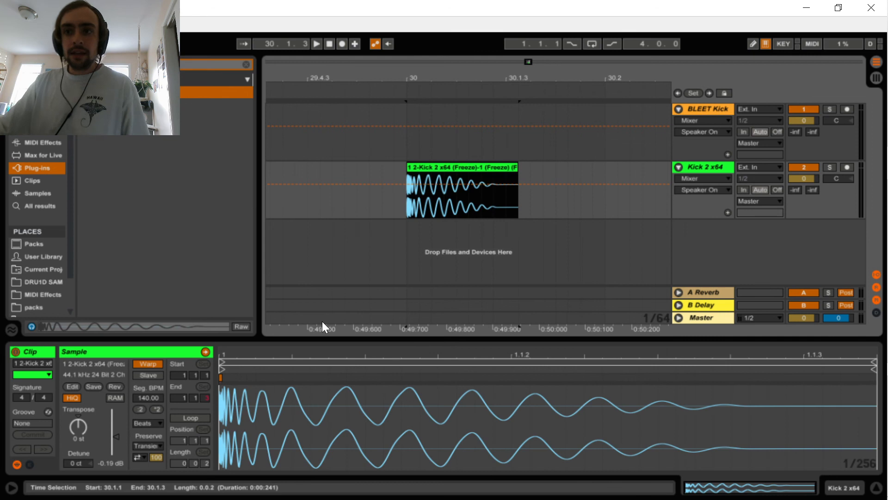
left_click_drag(253, 354, 310, 388)
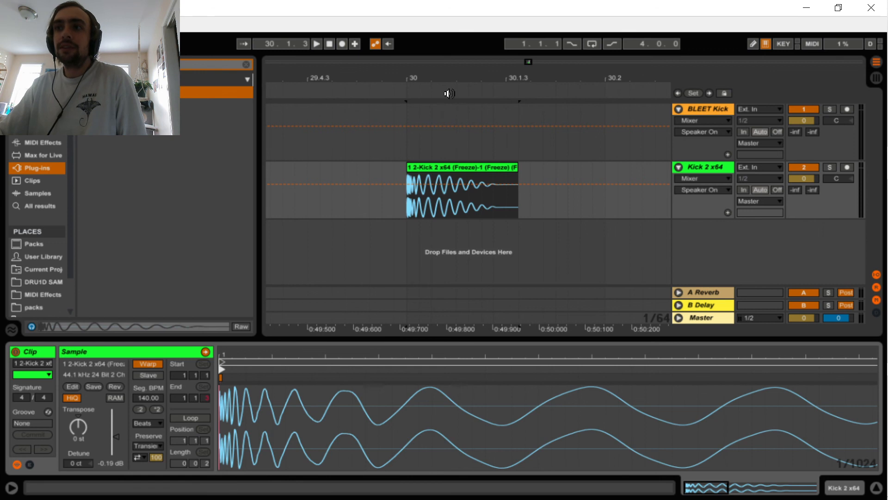
Turn off Warp for the kick clip, play it, and consolidate it again
left_click_drag(430, 77, 403, 69)
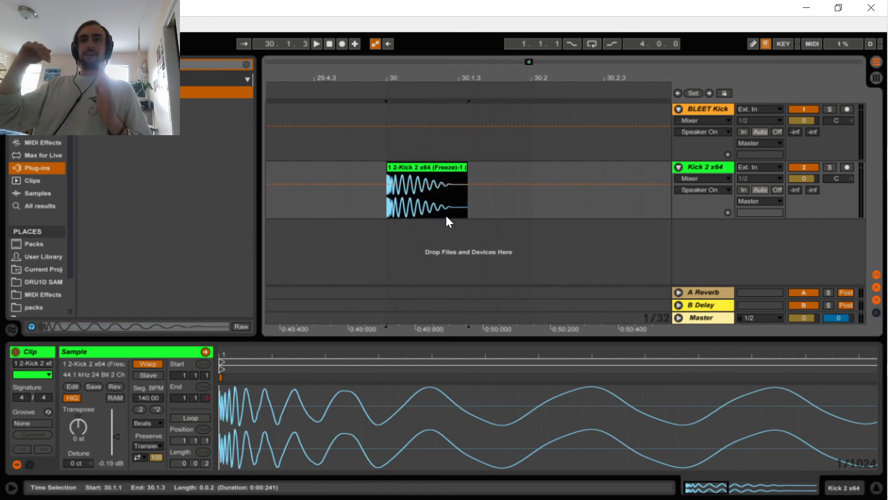
left_click(148, 363)
key("space")
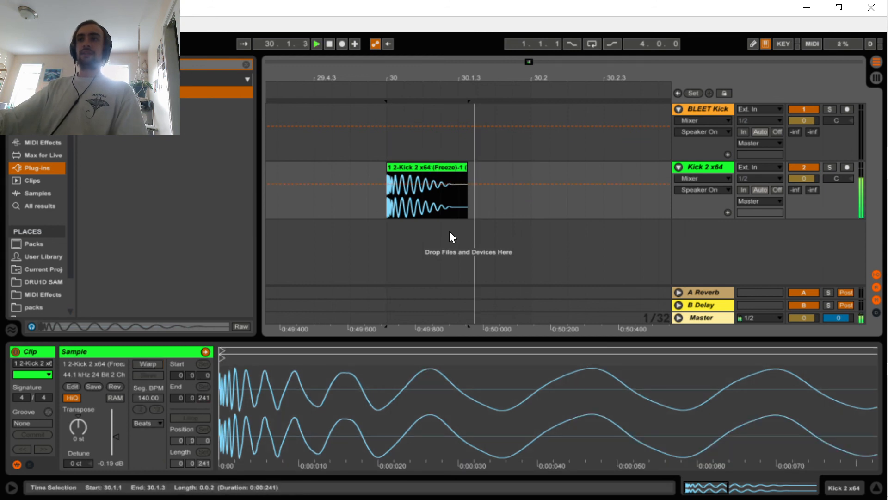
left_click_drag(453, 77, 447, 46)
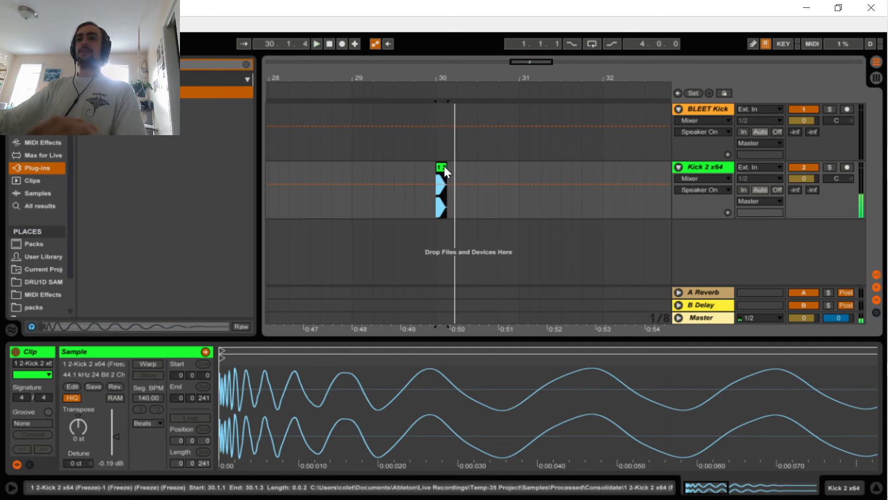
key("ctrl+j")
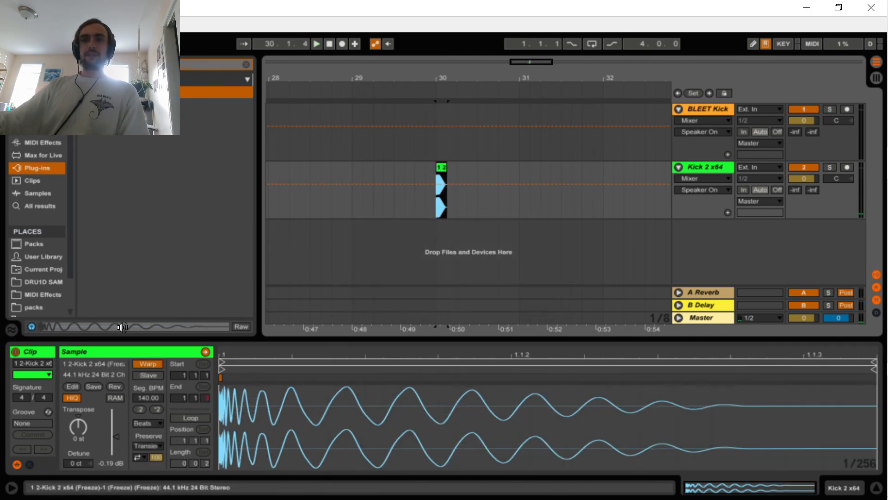
Copy the consolidated kick sample from the current project into the DRU1D SAM library's kick folder and rename it Youtube Kick 4
left_click(106, 367)
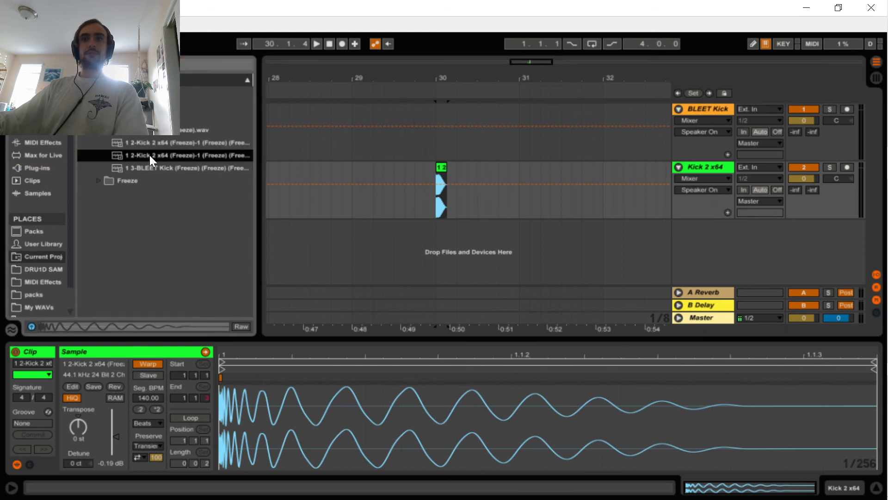
left_click_drag(149, 154, 174, 163)
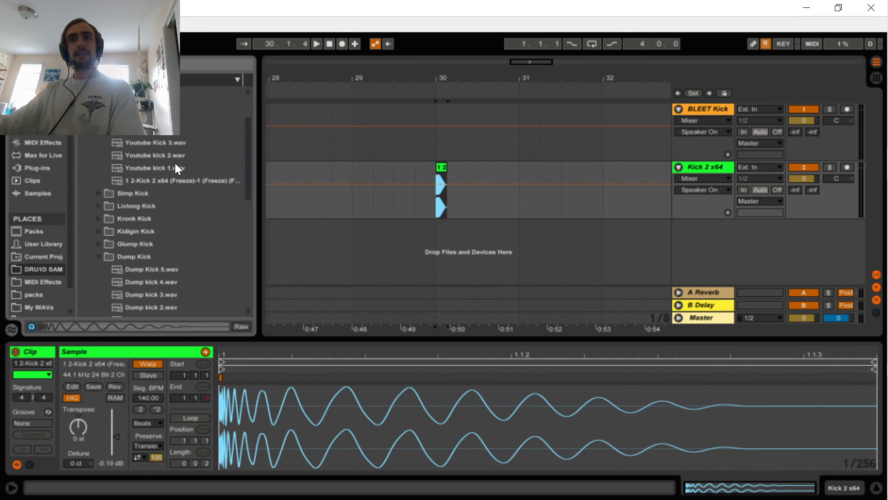
left_click(212, 181)
key("ctrl+r")
type("Y")
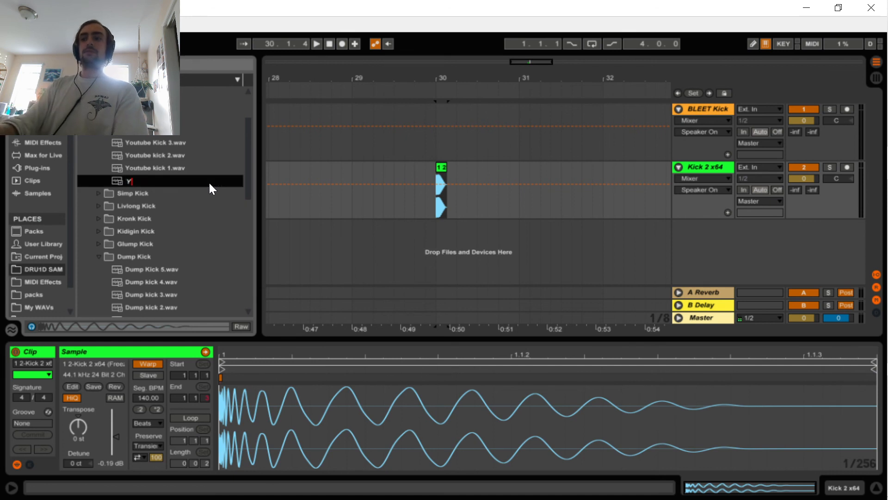
type("outube Ki")
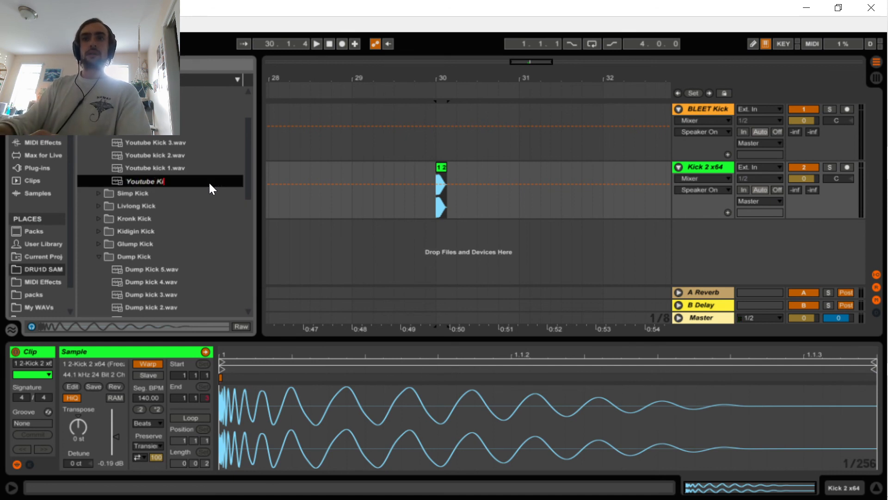
type("ck 4")
key("Return")
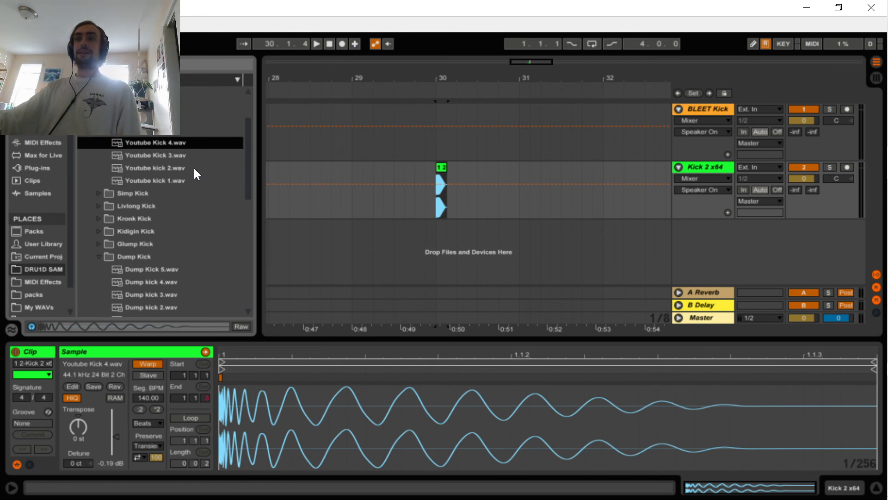
Play the kick clip in the arrangement and audition the samples from Youtube kick 1 up to Youtube Kick 4
left_click(442, 171)
key("space")
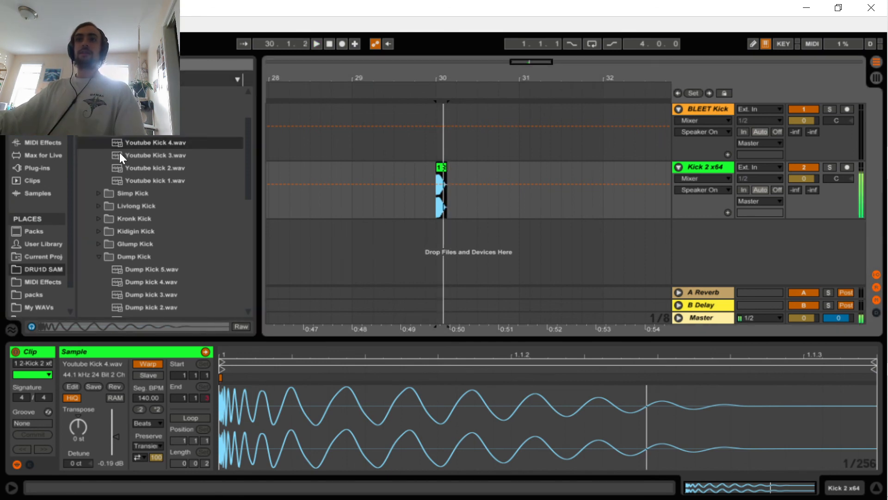
left_click(166, 181)
key("Up")
key("Up")
key("Up")
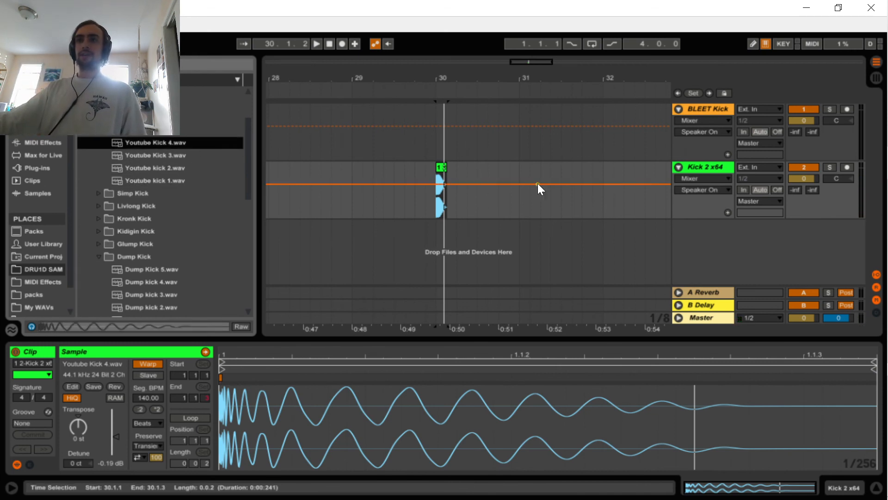
Turn off Warp for the kick clip at 30.1.1 and audition the Youtube kick 1 and Youtube kick 2 samples
left_click(443, 157)
left_click(433, 168)
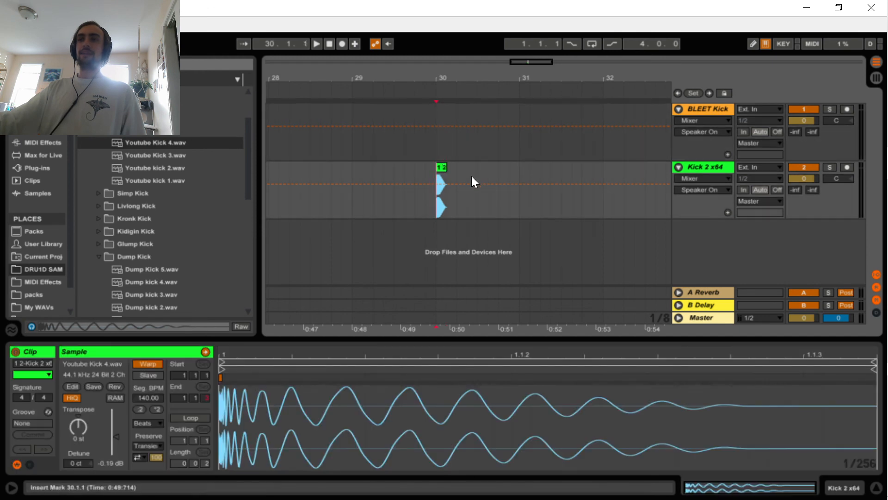
left_click_drag(509, 177, 441, 171)
left_click(434, 172)
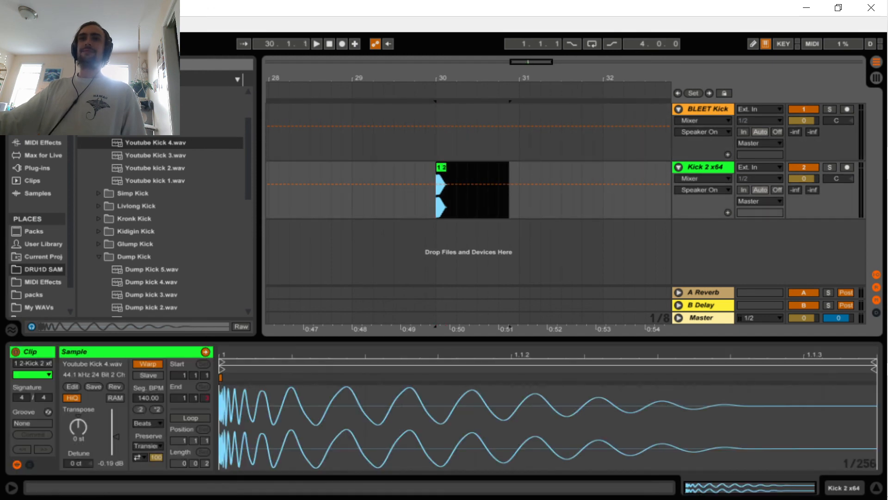
left_click(152, 364)
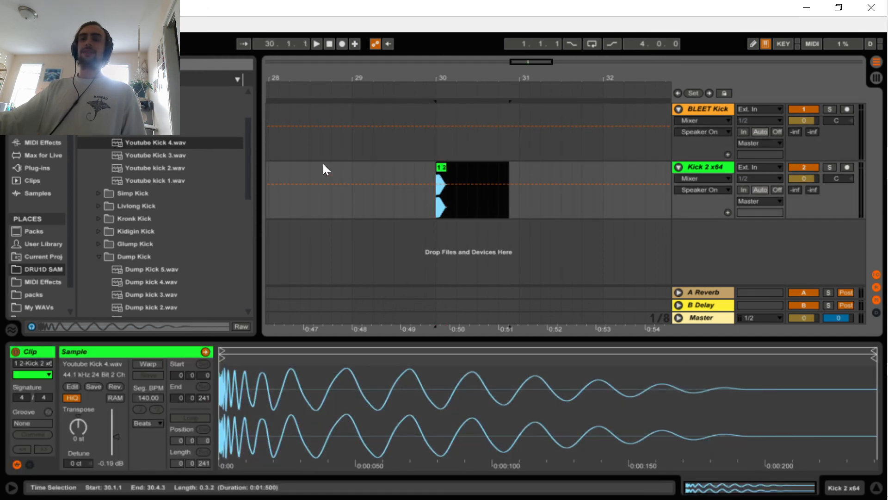
left_click(175, 184)
left_click(180, 171)
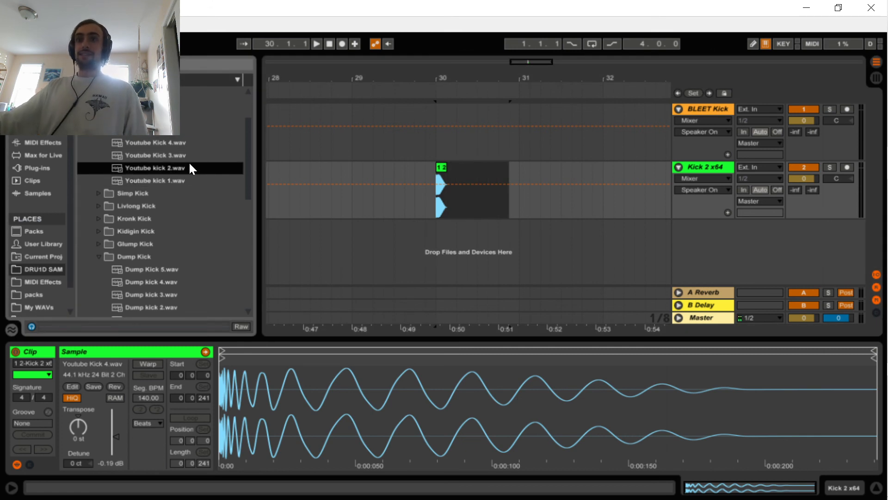
Search the library for "kick" and place 5S_RockKick.wav on a new audio track at 30.1.1 with Warp turned off
left_click(139, 64)
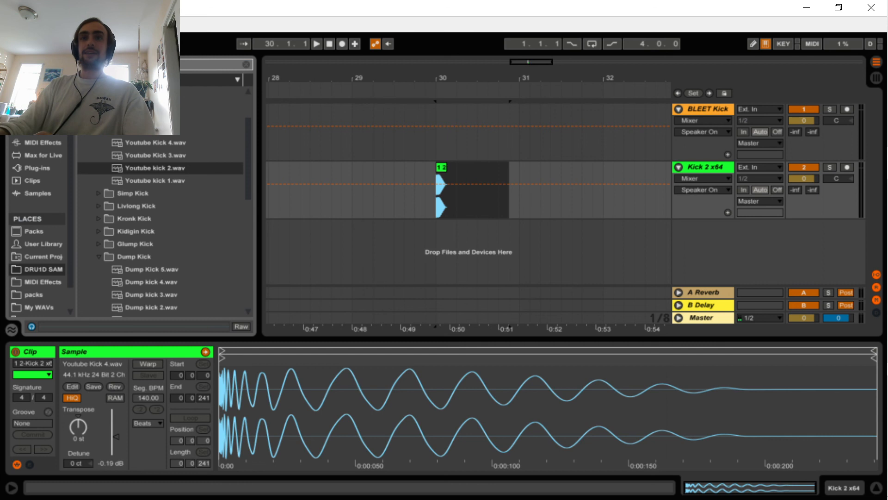
type("kick")
left_click(40, 205)
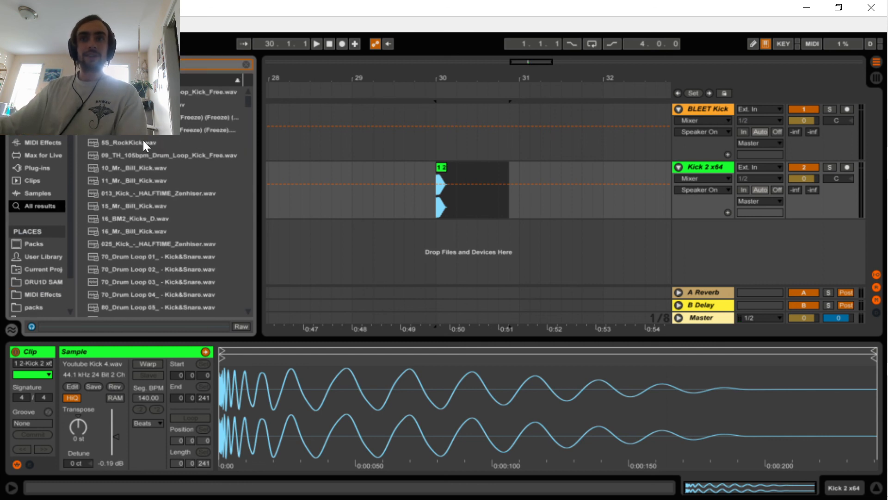
left_click(144, 142)
left_click(163, 156)
left_click(144, 143)
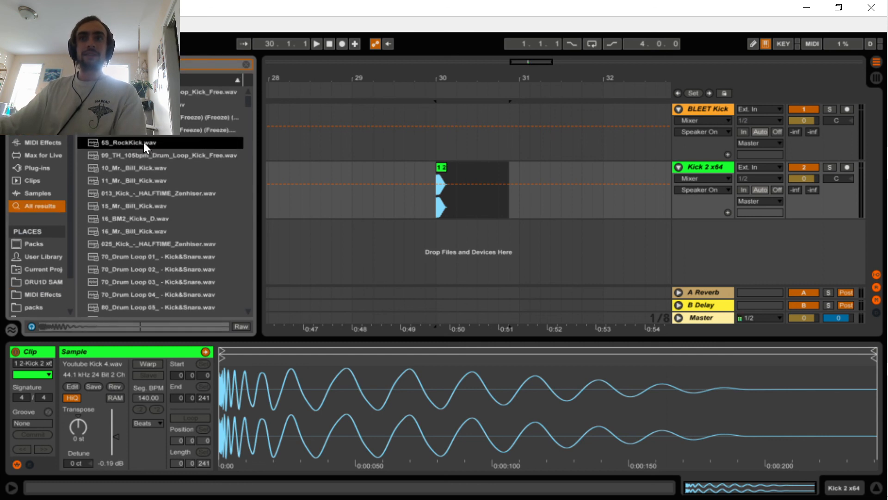
left_click_drag(144, 142, 440, 245)
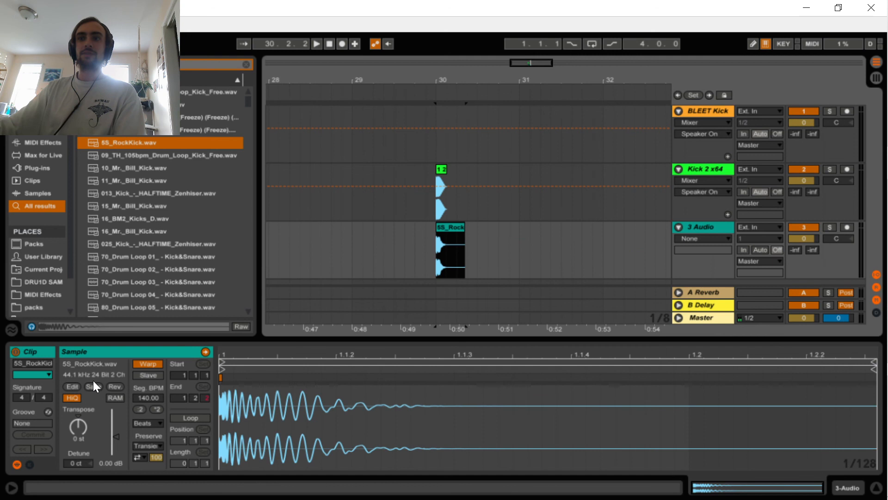
left_click(148, 364)
Add EQ Eight to the rock kick track and low-cut it with band 1 at about 850 Hz, checking by playback
left_click(56, 133)
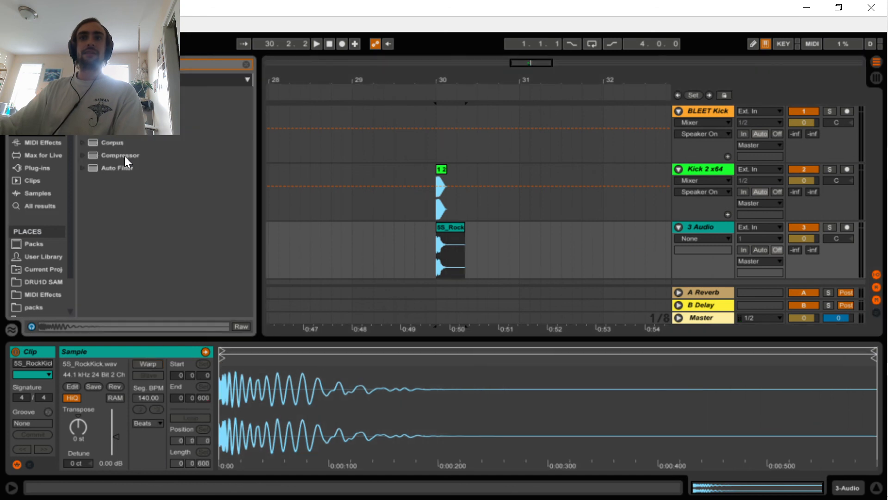
double_click(119, 130)
left_click_drag(95, 412, 175, 421)
key("space")
key("space")
key("space")
key("space")
key("space")
key("space")
Lower the rock kick track's volume to about -13.8 dB while replaying both kick layers
left_click_drag(803, 239, 804, 270)
key("space")
key("space")
key("space")
key("space")
key("space")
key("space")
key("space")
key("space")
key("space")
key("space")
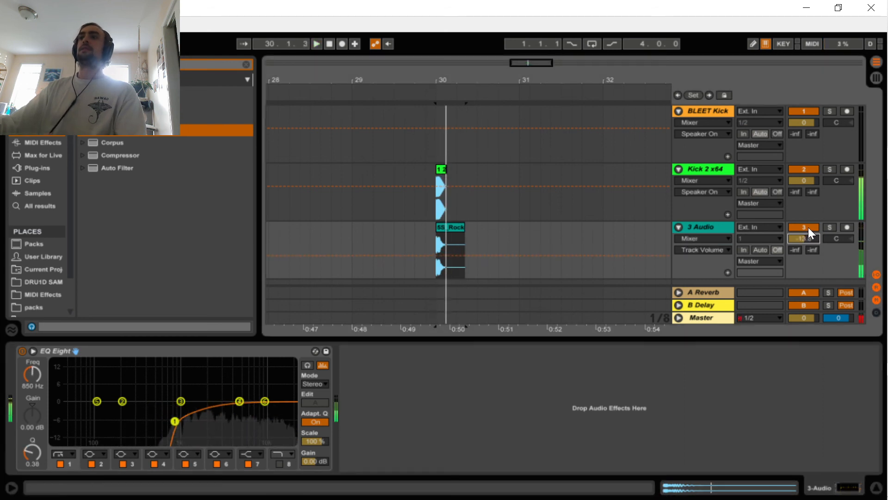
Enable EQ Eight's band 8 as a high cut at about 10.2 kHz and replay the layered kick
left_click(279, 464)
left_click_drag(286, 411, 265, 420)
key("space")
key("space")
key("space")
key("space")
key("space")
key("space")
key("space")
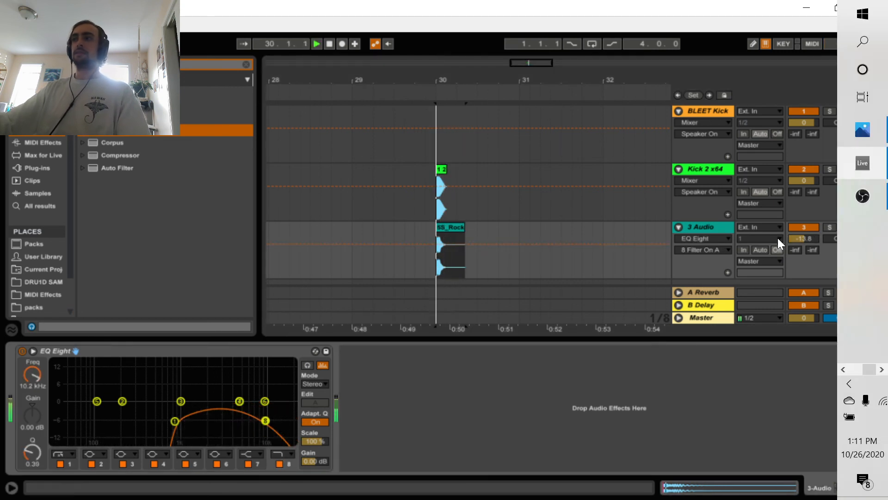
key("space")
Play the kick with the rock kick track muted and unmuted to judge what the layer adds
left_click(800, 235)
left_click(800, 226)
key("space")
key("space")
key("space")
key("space")
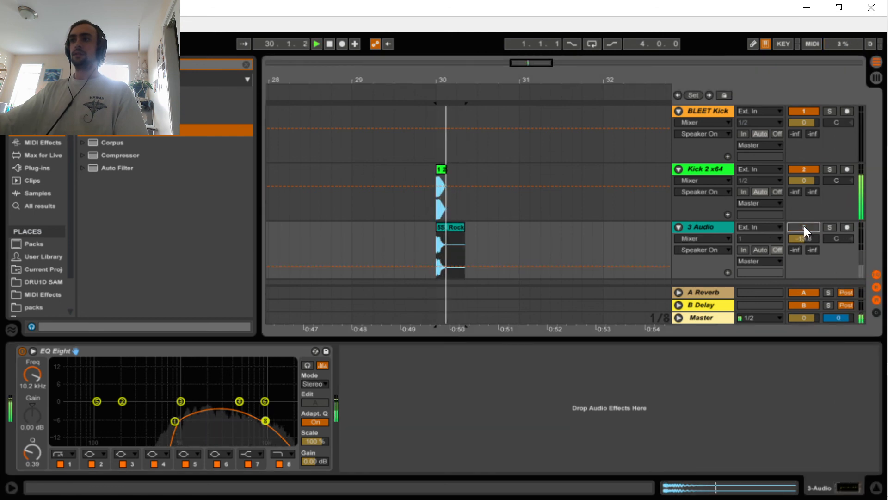
left_click(804, 226)
key("space")
key("space")
key("space")
key("space")
Set the rock kick track's volume to -15.2 dB and replay the layered kick
left_click_drag(809, 238, 810, 241)
key("space")
key("space")
key("space")
key("space")
key("space")
key("space")
key("space")
key("space")
key("space")
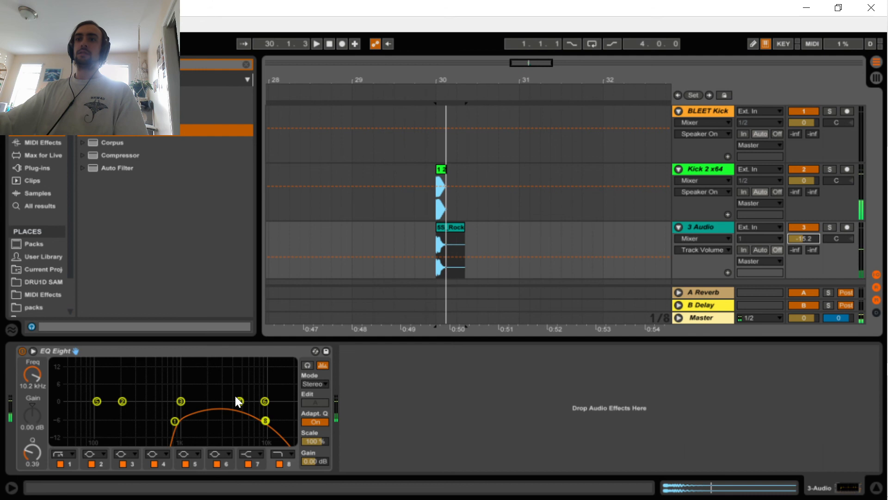
Set EQ Eight's band 7 on the rock kick to about 4.09 kHz with -12.8 dB gain, checking by playback
left_click_drag(265, 401, 232, 436)
key("space")
key("space")
key("space")
key("space")
key("space")
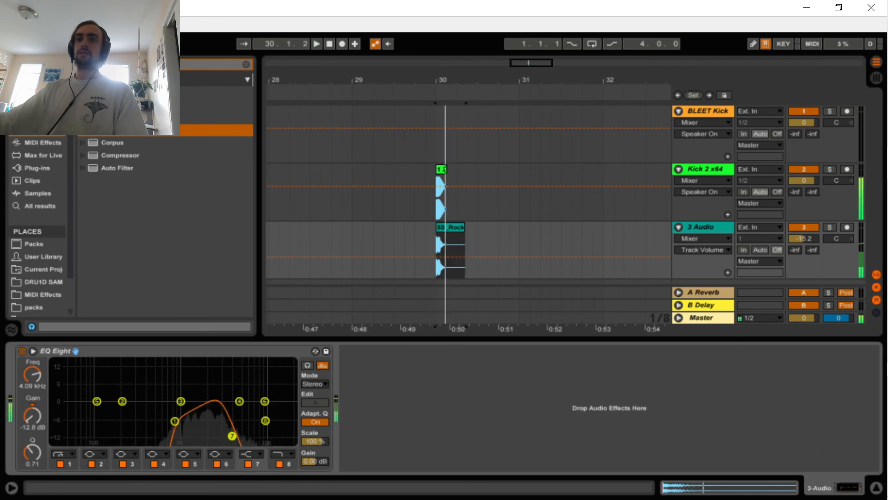
key("space")
key("space")
key("space")
key("space")
key("space")
key("space")
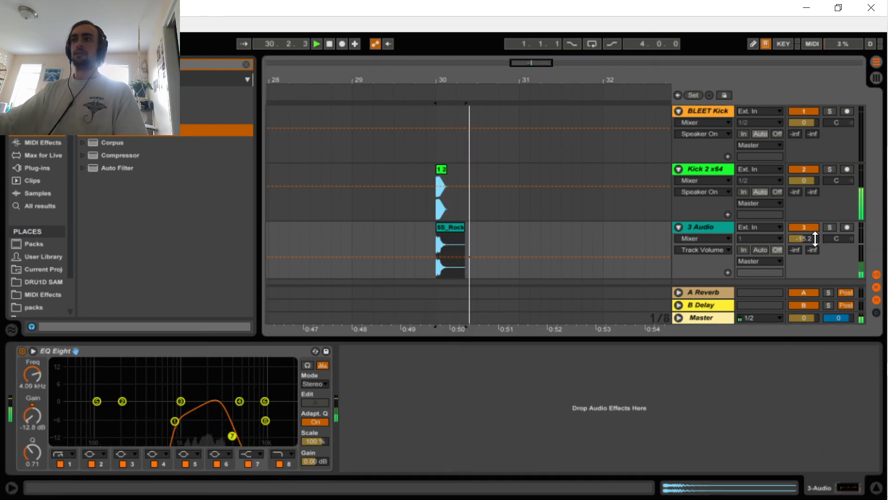
Raise the rock kick track's volume to -13.6 dB during playback
left_click_drag(805, 238, 804, 235)
key("space")
key("space")
key("space")
key("space")
key("space")
key("space")
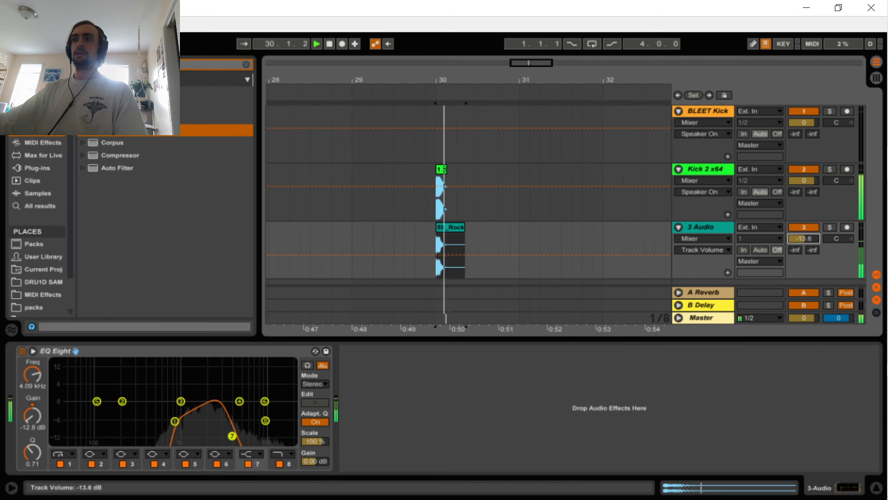
Compare the narrower-filtered rock kick layer switched off and on during repeated playback
key("space")
key("space")
key("space")
key("space")
left_click(813, 227)
key("space")
key("space")
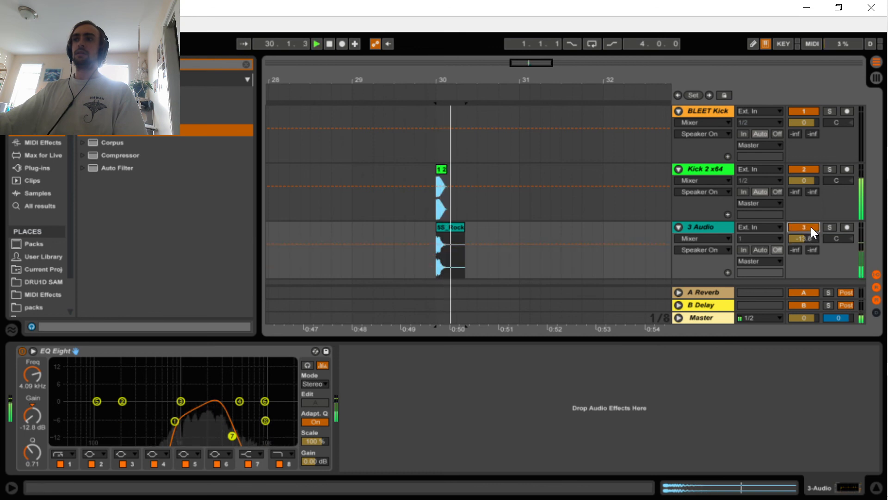
key("space")
key("space")
Set the rock kick track's volume to -15.7 dB and replay the layered kick
left_click_drag(809, 239, 810, 245)
key("space")
key("space")
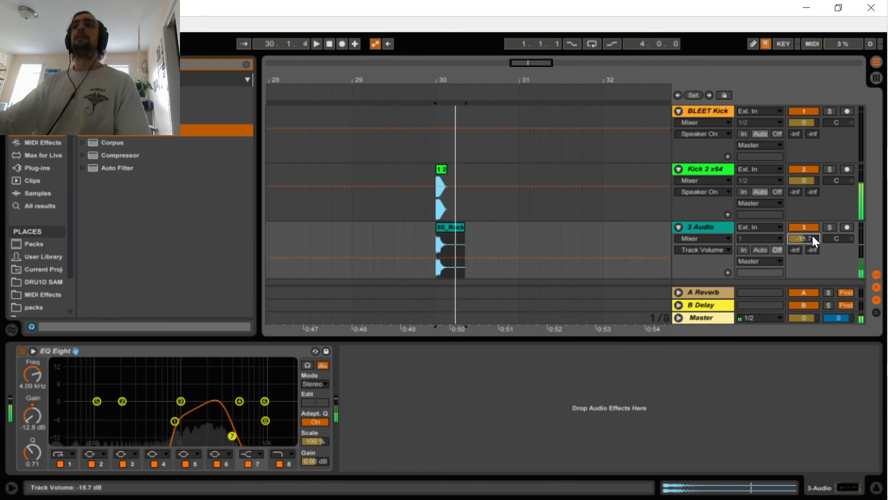
key("space")
key("space")
key("space")
key("space")
key("space")
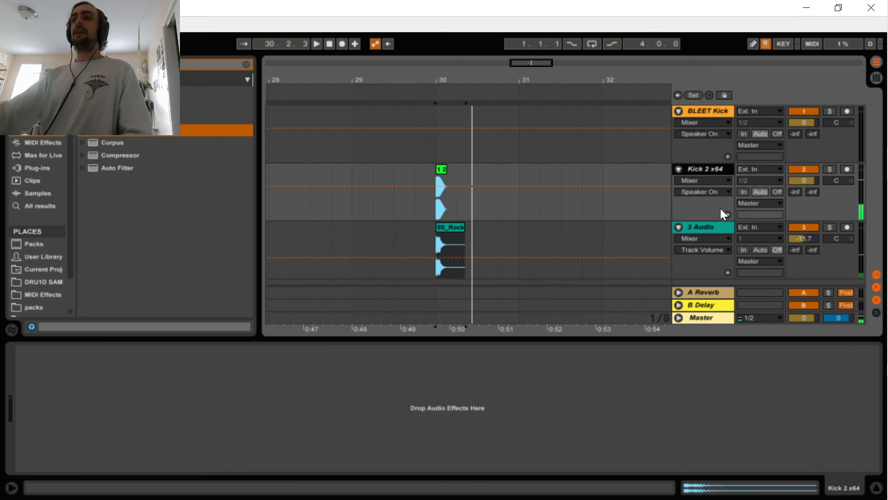
left_click(716, 229)
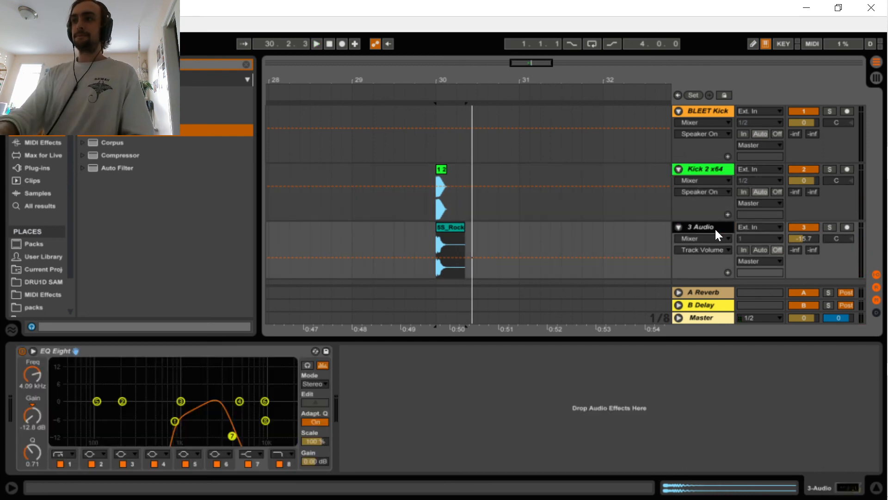
Insert an audio track below BLEET Kick, set its input to Resampling and arm it for recording
left_click(710, 150)
key("ctrl+t")
left_click(772, 171)
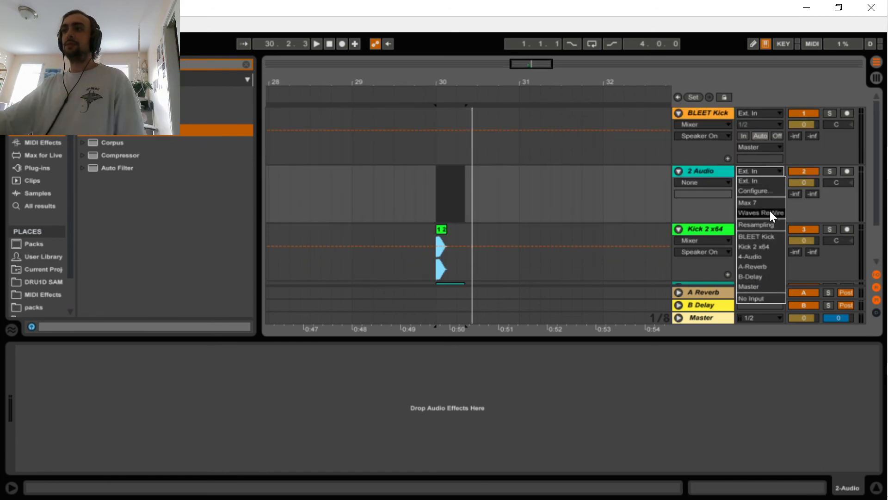
left_click(770, 210)
left_click(846, 171)
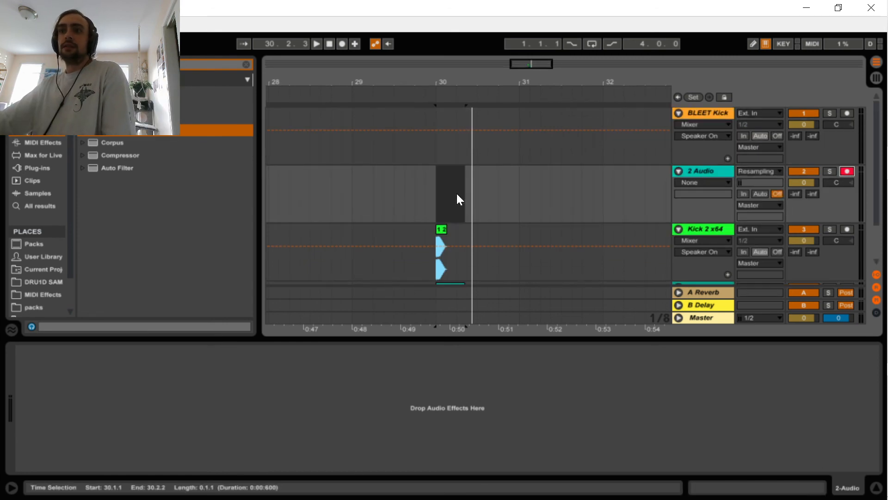
Record the layered kick onto the Resampling track, starting from 29.4.1
left_click(419, 192)
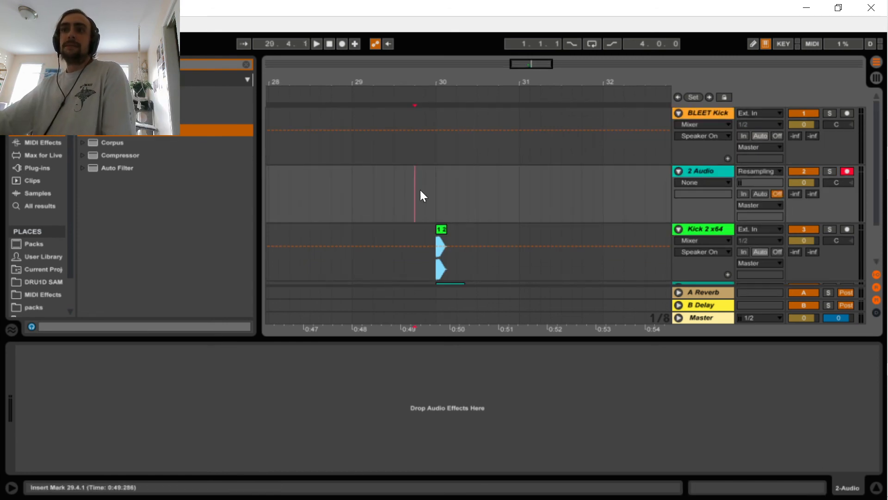
left_click(343, 45)
key("F9")
Move the recorded clip to around bar 31, delete its silent lead-in before 31.2.1 and shorten its tail
left_click_drag(442, 173, 545, 183)
left_click_drag(540, 201, 515, 197)
key("Delete")
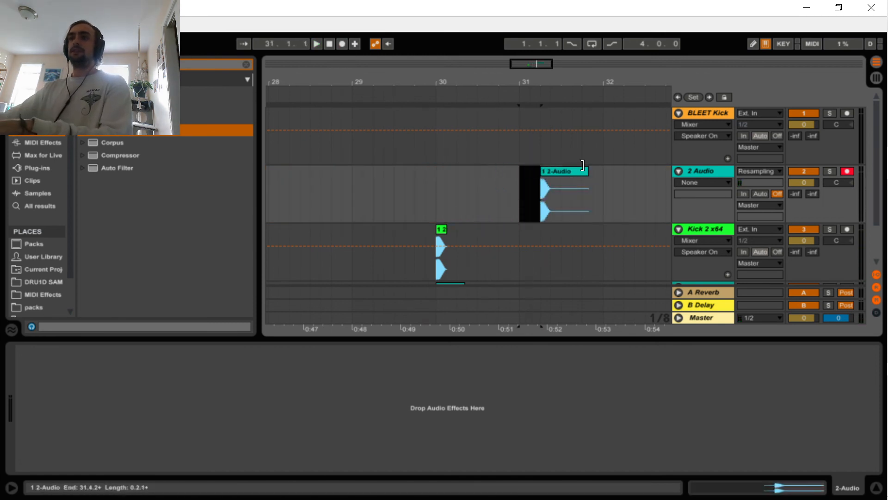
left_click_drag(586, 170, 557, 171)
Turn off Warp for the recorded kick clip and inspect the waveform closely at its start marker
left_click(792, 492)
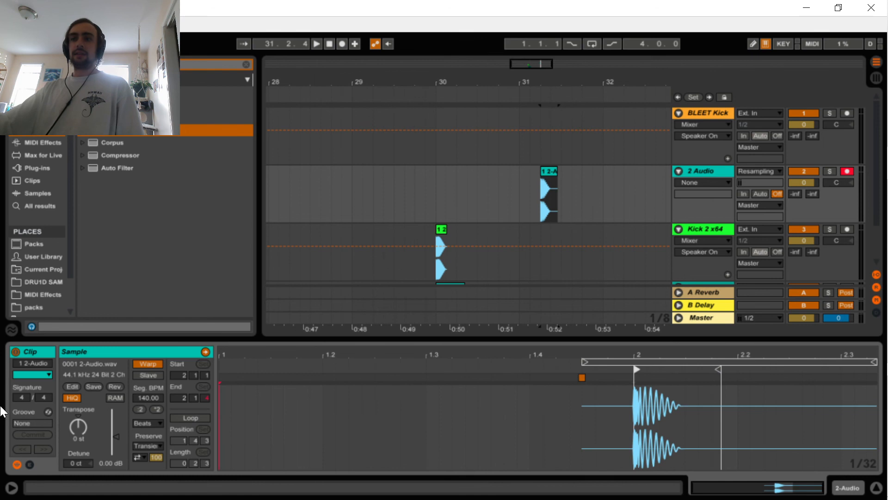
left_click(148, 365)
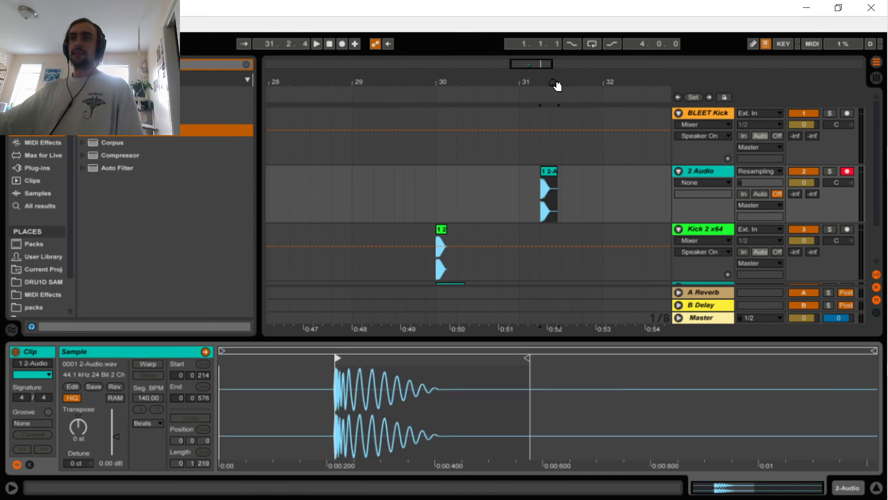
left_click_drag(555, 84, 560, 166)
left_click_drag(347, 389, 337, 456)
left_click_drag(272, 387, 520, 439)
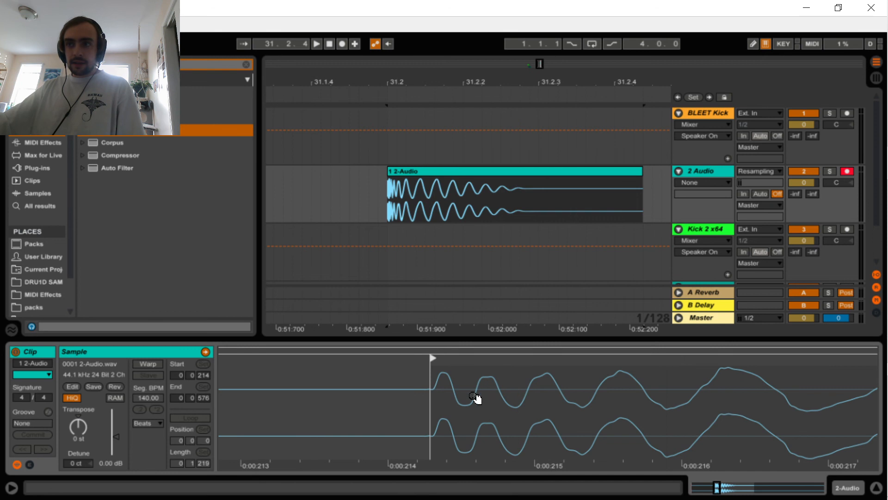
left_click_drag(439, 380, 450, 367)
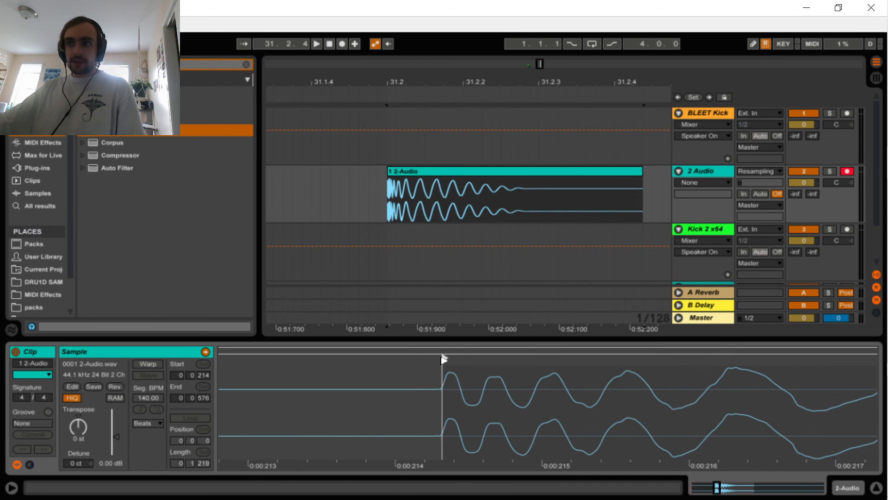
left_click_drag(502, 395, 347, 370)
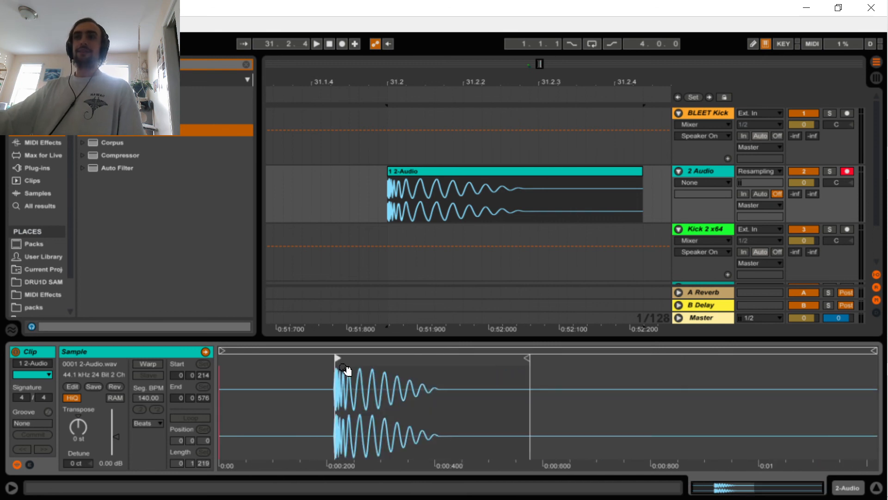
Trim the recorded kick clip's end to just past 31.2.3, play it and consolidate it
left_click(644, 175)
left_click_drag(642, 176, 566, 176)
key("space")
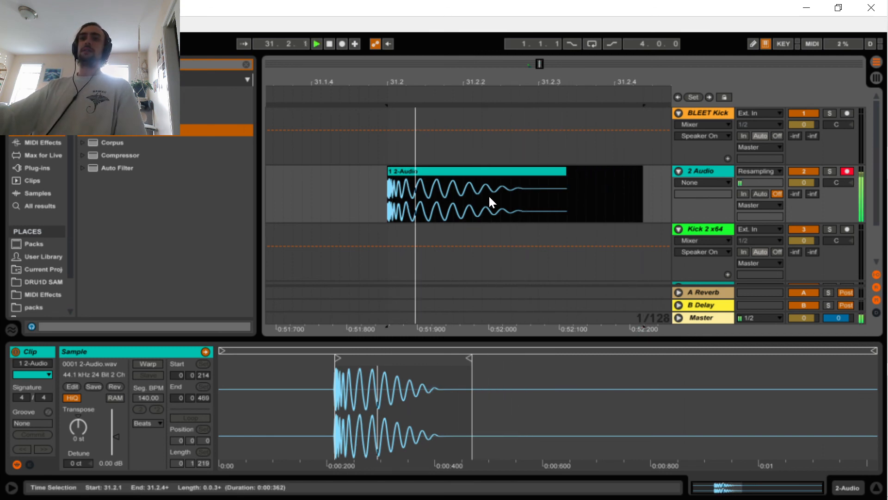
left_click_drag(557, 81, 557, 36)
key("space")
key("ctrl+j")
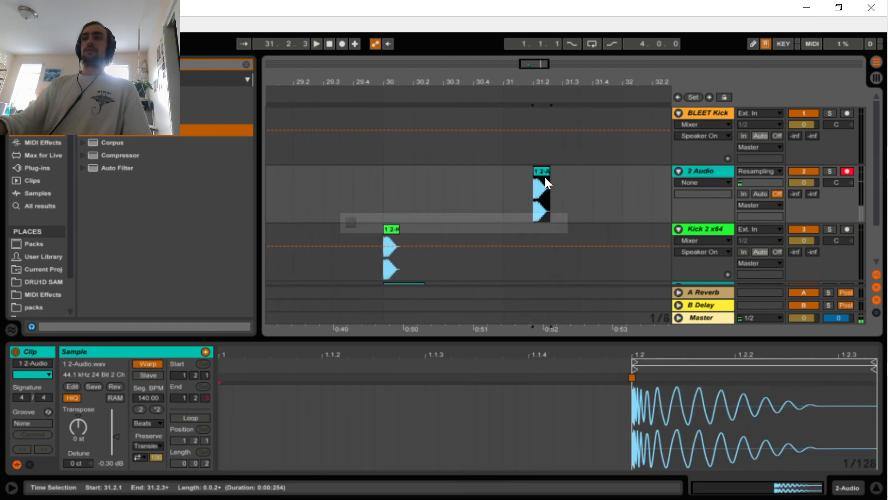
Copy the consolidated 1 2-Audio.wav into the DRU1D SAM kick folder and audition it against Youtube kick 1 through Youtube Kick 4
left_click(88, 366)
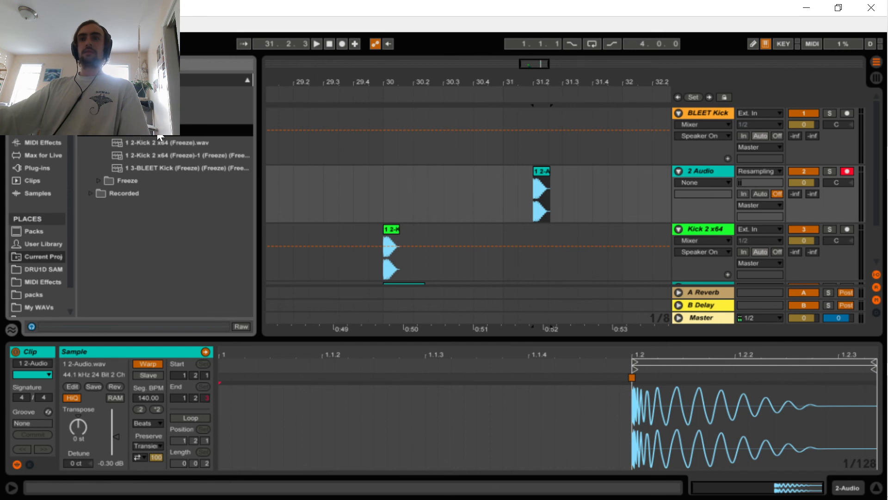
left_click_drag(59, 296, 173, 182)
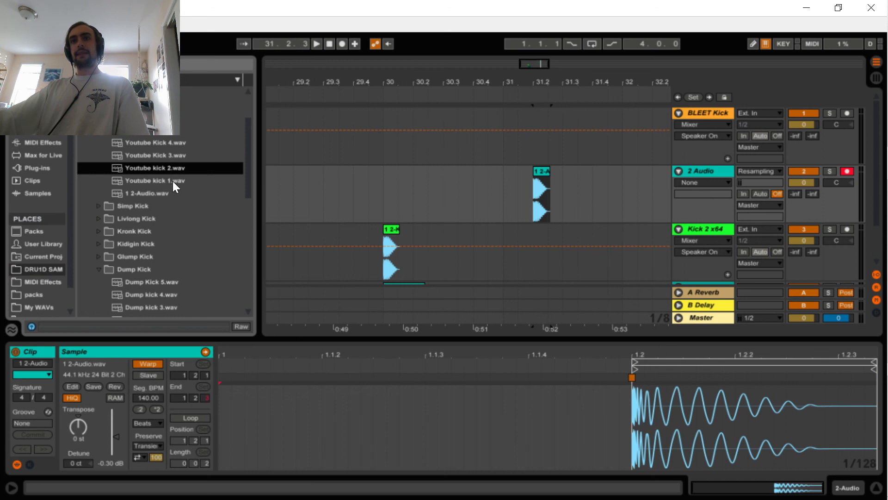
left_click(173, 181)
left_click(169, 169)
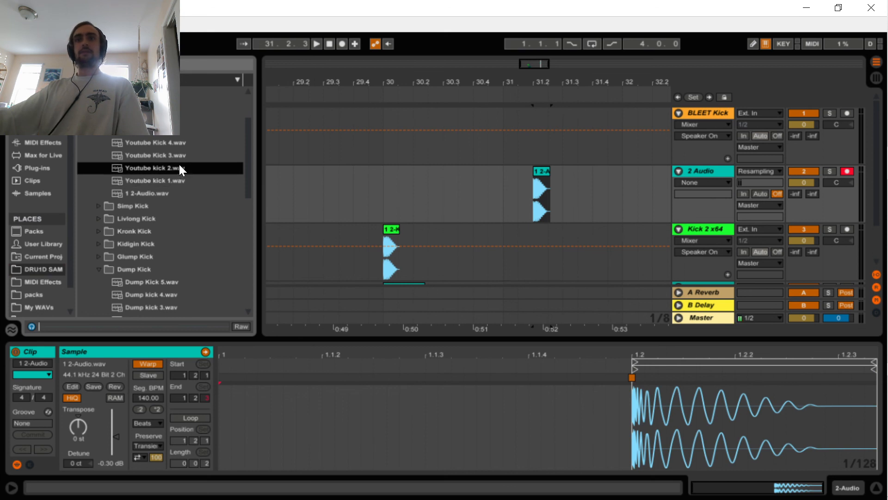
left_click(193, 155)
left_click(196, 143)
left_click(172, 193)
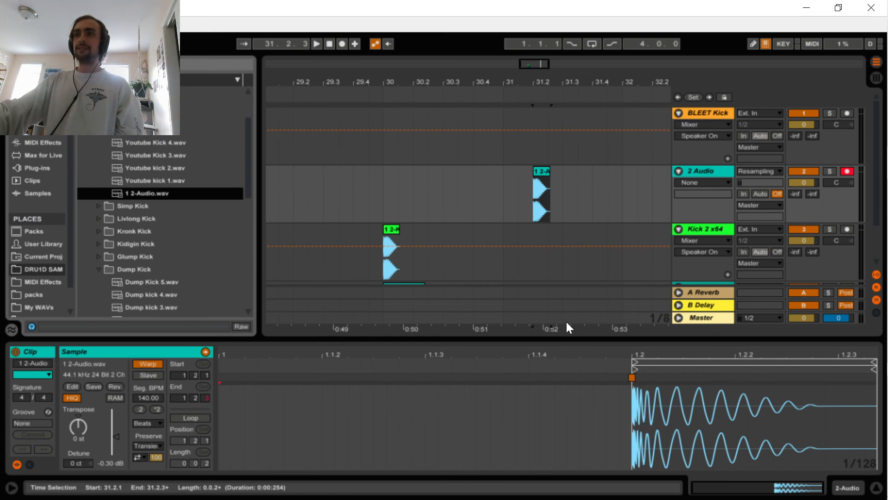
Turn off Warp for the consolidated 1 2-Audio clip
left_click(155, 365)
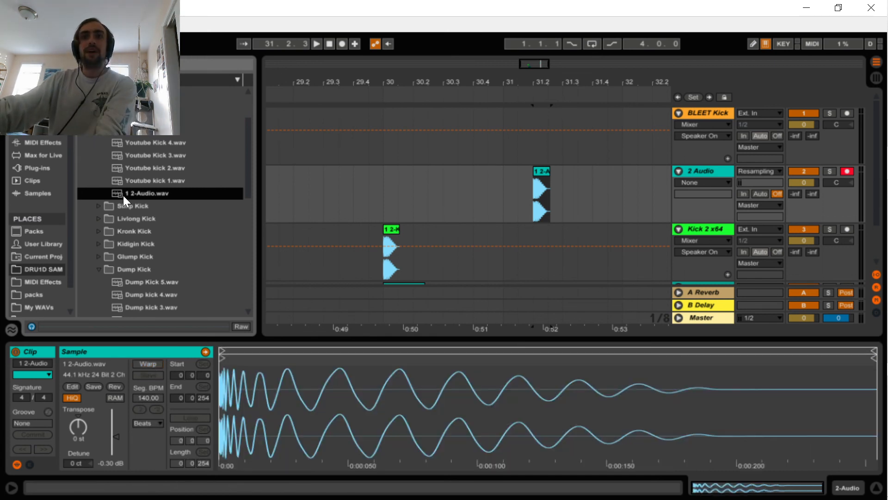
Find Auto Filter among the audio effects and add it to the 2 Audio track
left_click(130, 64)
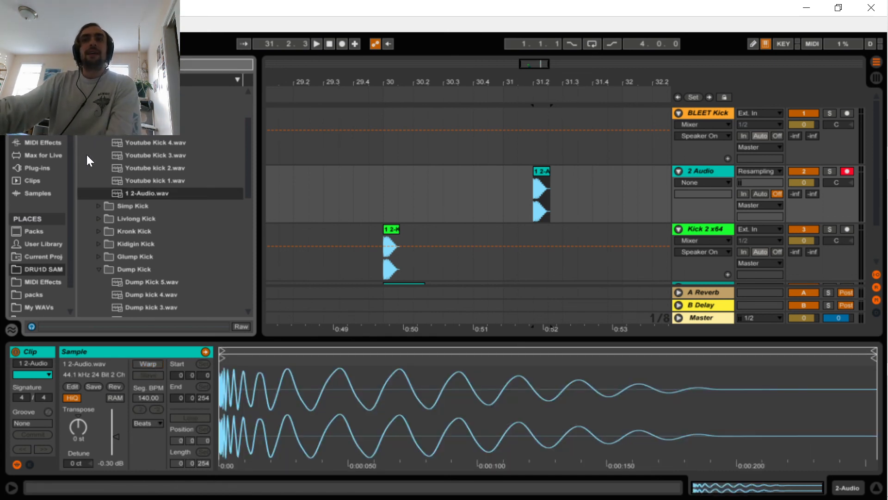
left_click(44, 130)
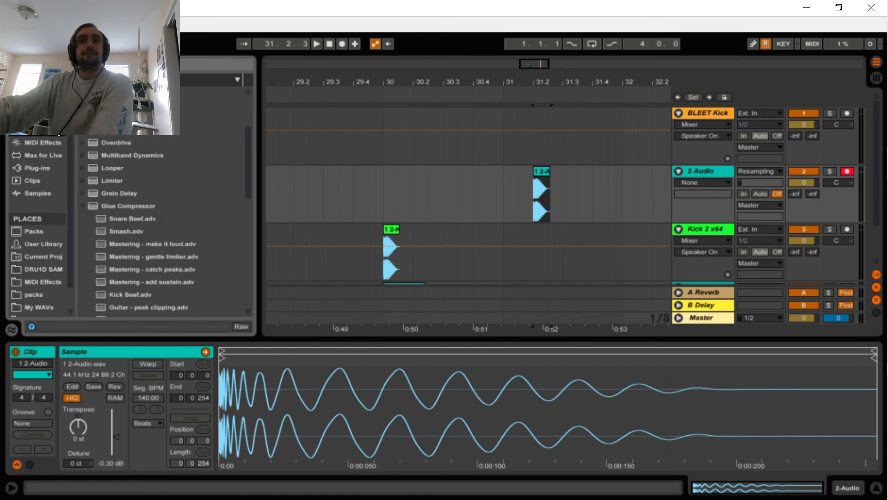
scroll(166, 232, "up", 3)
scroll(162, 223, "down", 5)
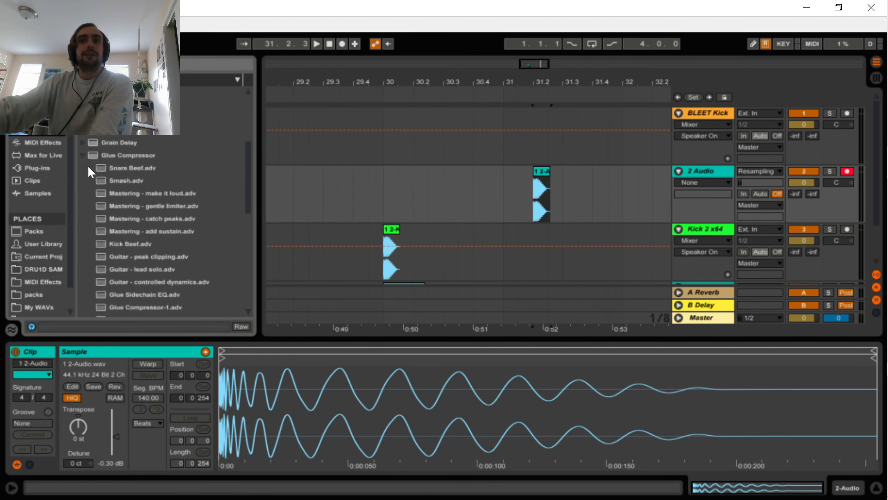
left_click(86, 156)
scroll(139, 259, "down", 3)
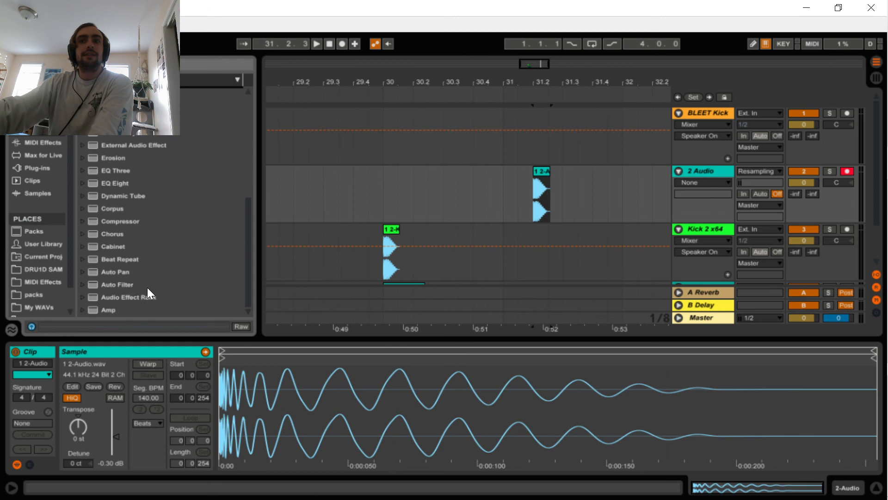
left_click_drag(123, 284, 527, 194)
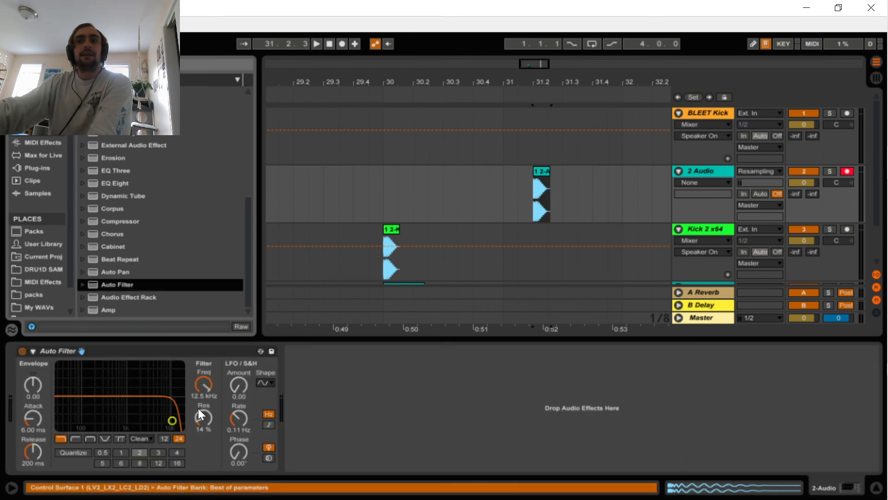
Sweep the Auto Filter's low-pass frequency while repeatedly playing the kick, settling at 1.76 kHz
key("space")
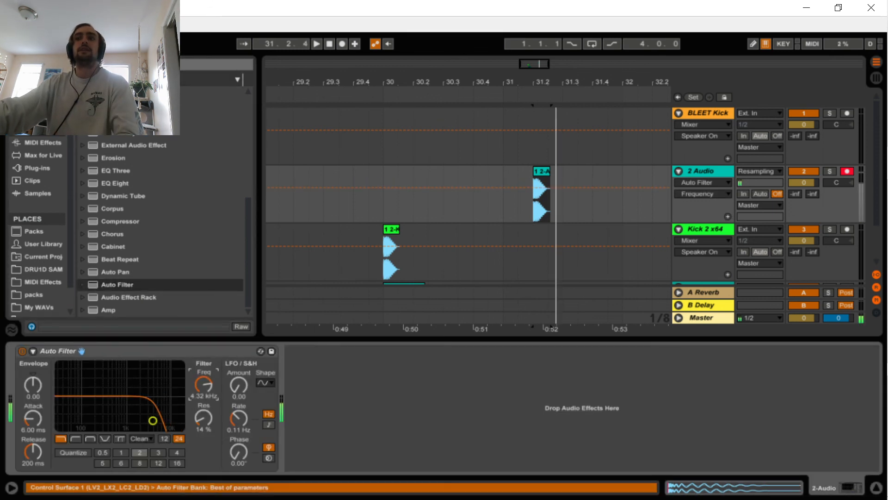
key("space")
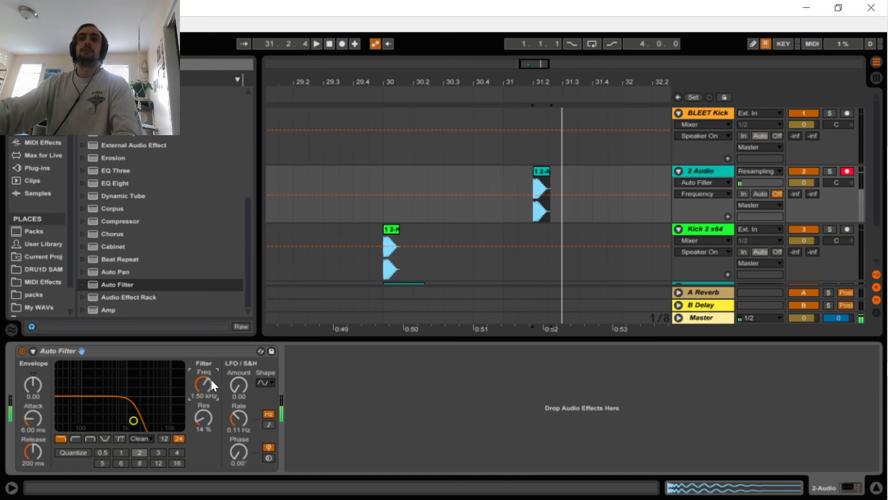
key("space")
key("space")
key("space")
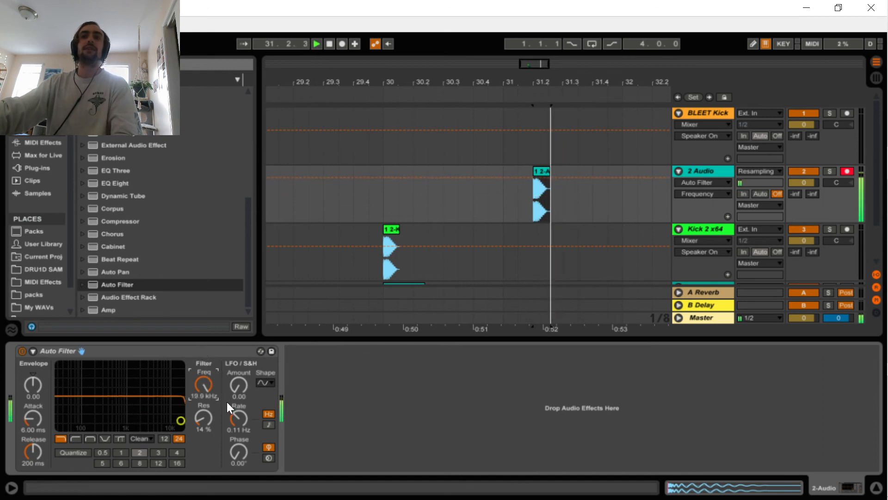
key("space")
key("space")
mouse_move(206, 388)
left_mouse_down()
mouse_move(206, 424)
mouse_move(206, 395)
left_mouse_up()
key("space")
key("space")
key("space")
key("space")
key("space")
key("space")
key("space")
key("space")
key("space")
key("space")
key("space")
key("space")
key("space")
key("space")
key("space")
key("space")
key("space")
Search for the Vocoder, add it after the Auto Filter and set its carrier to Noise
key("ctrl+f")
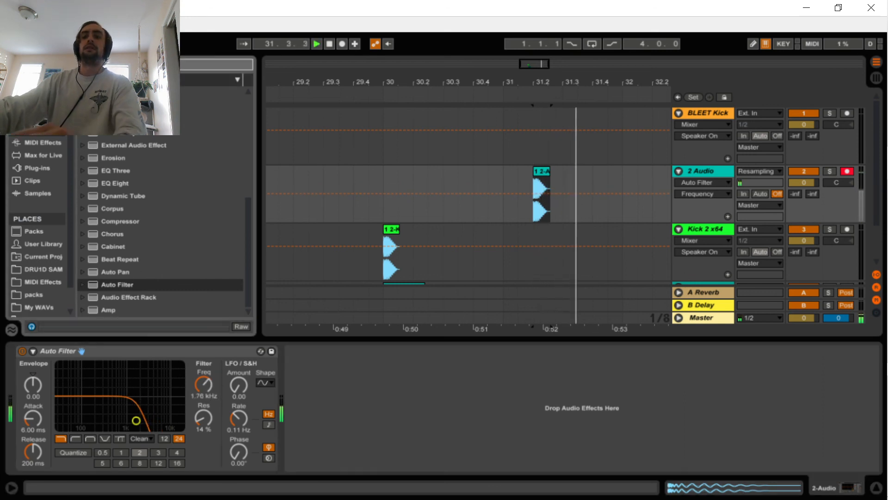
type("r")
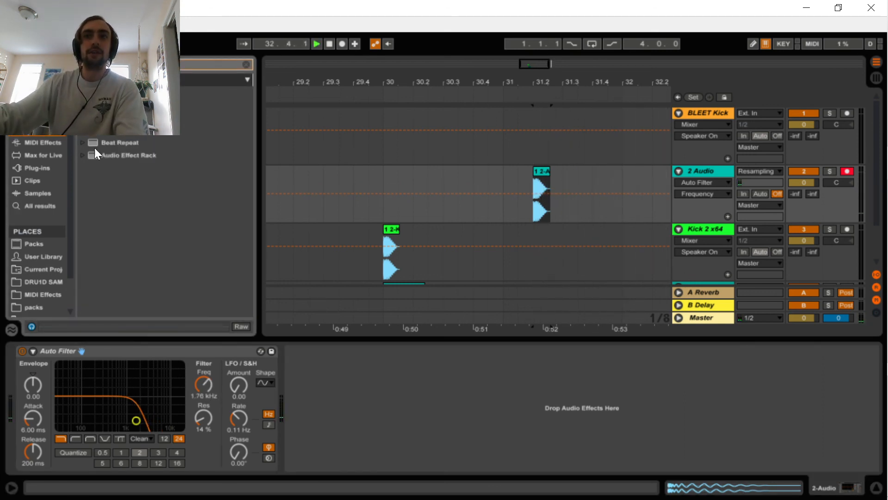
left_click(107, 92)
key("Return")
left_click(327, 375)
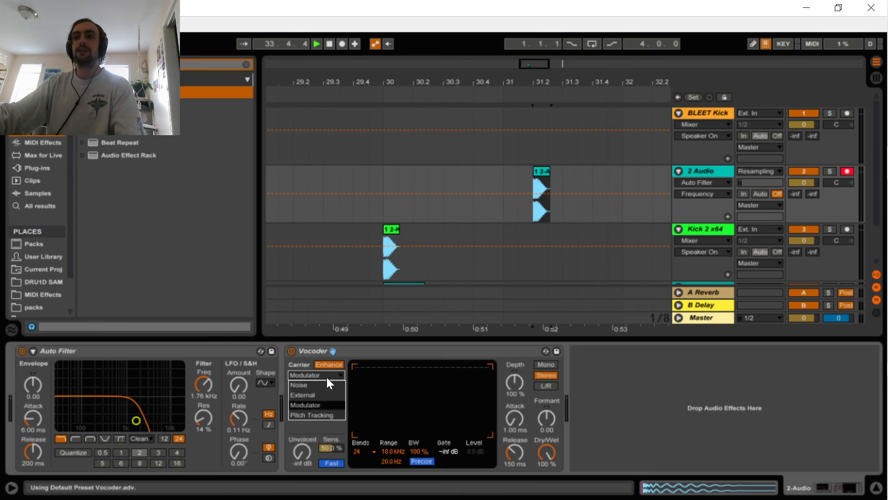
left_click(324, 386)
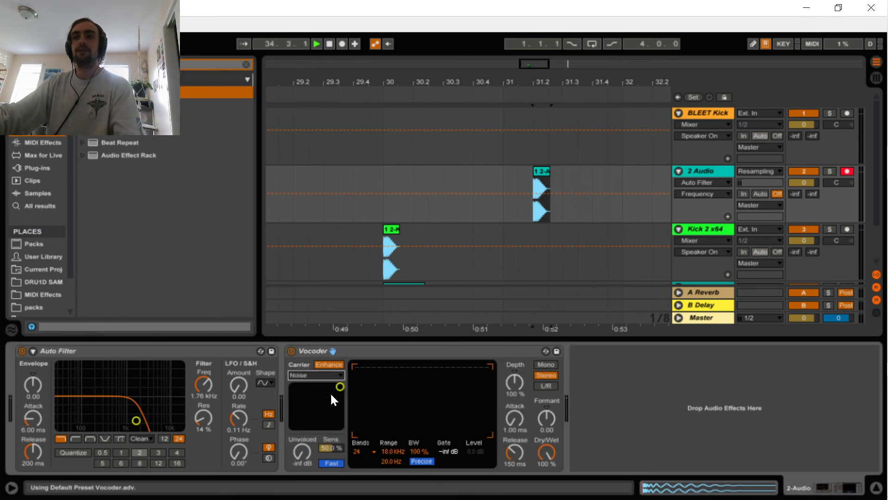
Set the Vocoder to 4 bands, 27.5 % Dry/Wet and 67.3 ms release, then compare the kick with it bypassed
left_click(365, 451)
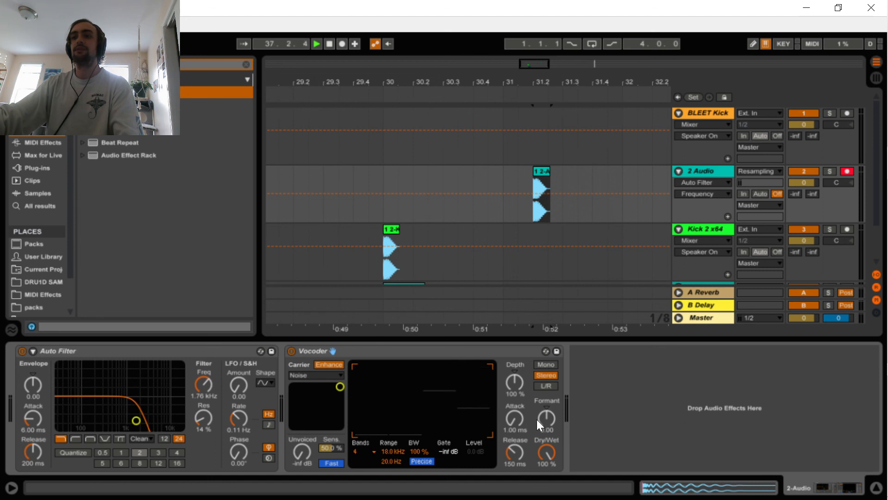
left_click_drag(548, 455, 550, 462)
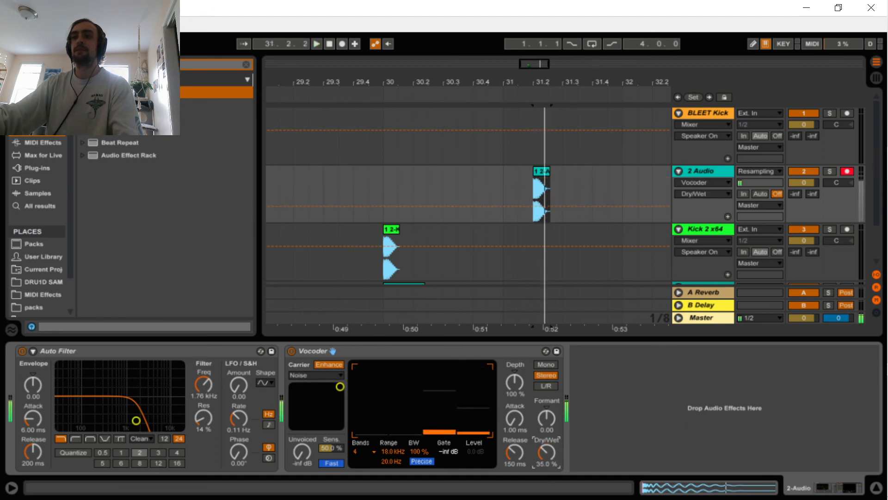
left_click_drag(515, 451, 514, 462)
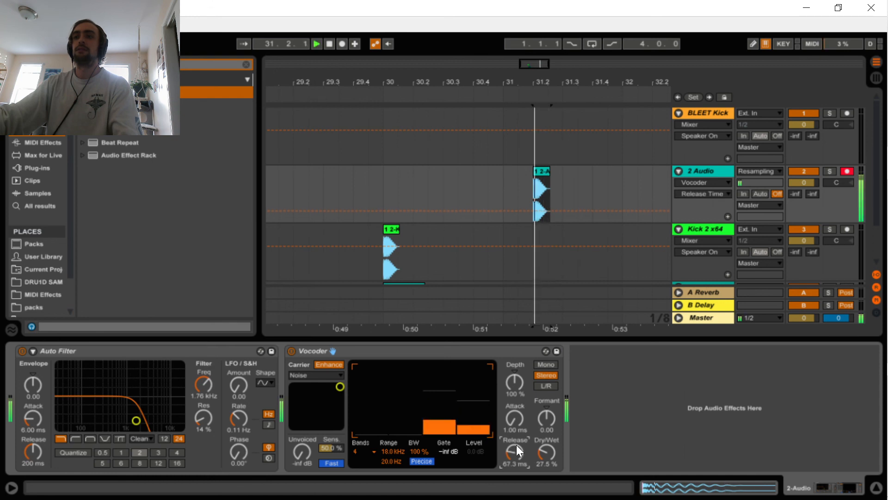
left_click(291, 353)
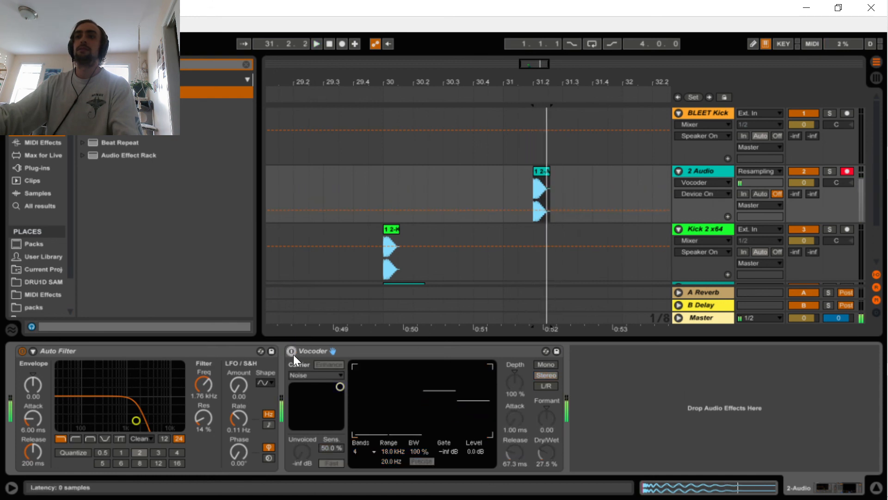
left_click(292, 352)
Raise the Auto Filter frequency to 2.42 kHz while replaying the kick
left_click(156, 351)
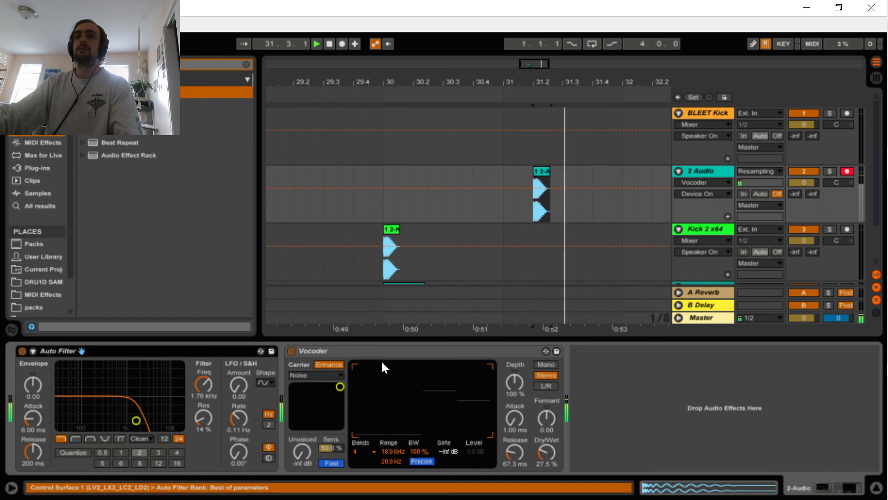
left_click_drag(204, 384, 204, 382)
key("space")
key("space")
key("space")
key("space")
key("space")
key("space")
key("space")
key("space")
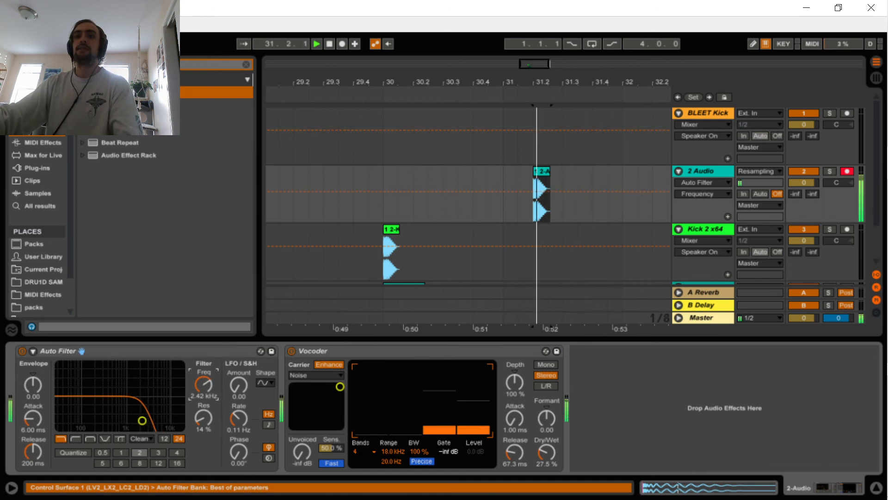
Group the Auto Filter and Vocoder into an Audio Effect Rack
left_click(332, 352)
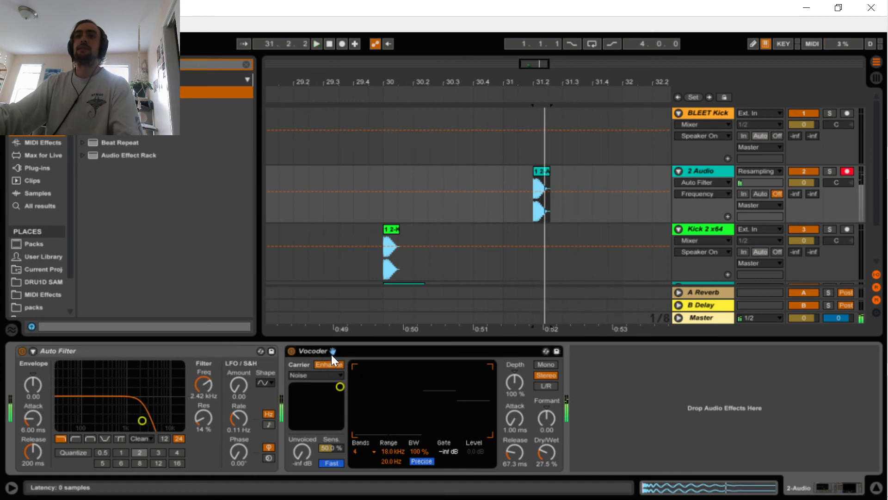
left_click(201, 353)
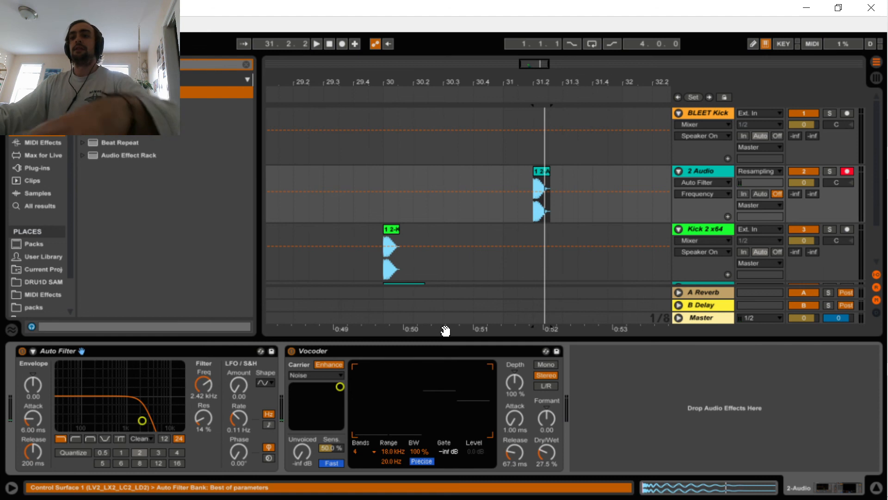
key("ctrl+g")
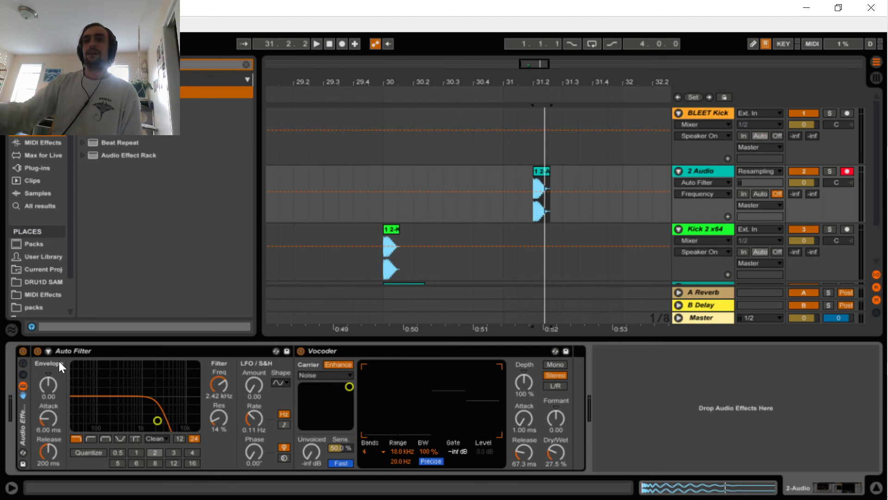
Compare the kick with the Audio Effect Rack switched on and off during playback
left_click(25, 349)
key("space")
key("space")
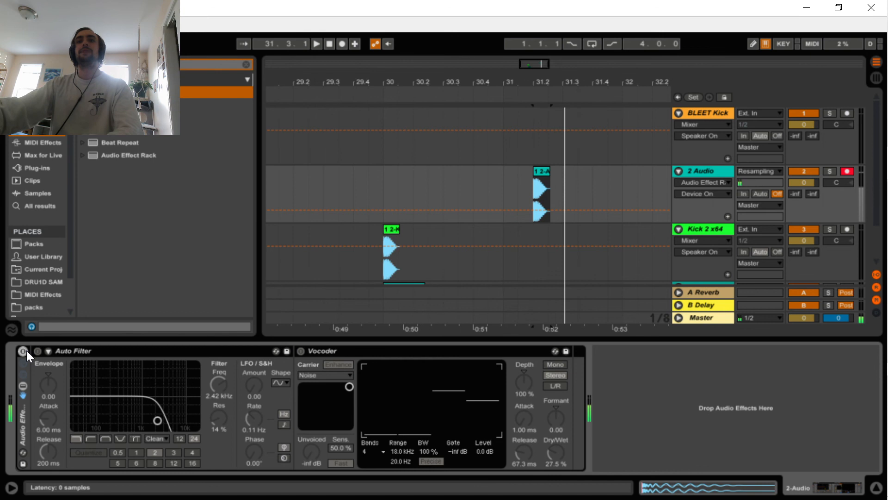
left_click(23, 351)
key("space")
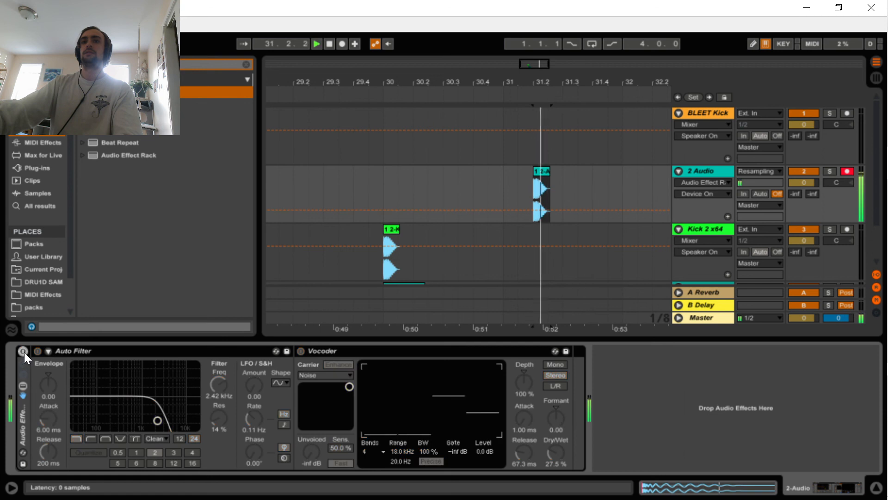
key("space")
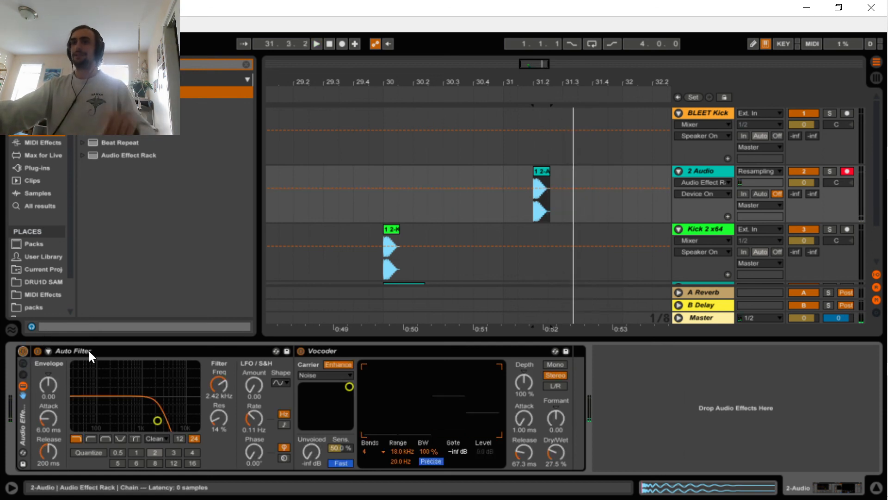
Delete the Audio Effect Rack from the 2 Audio track
left_click(30, 418)
key("Delete")
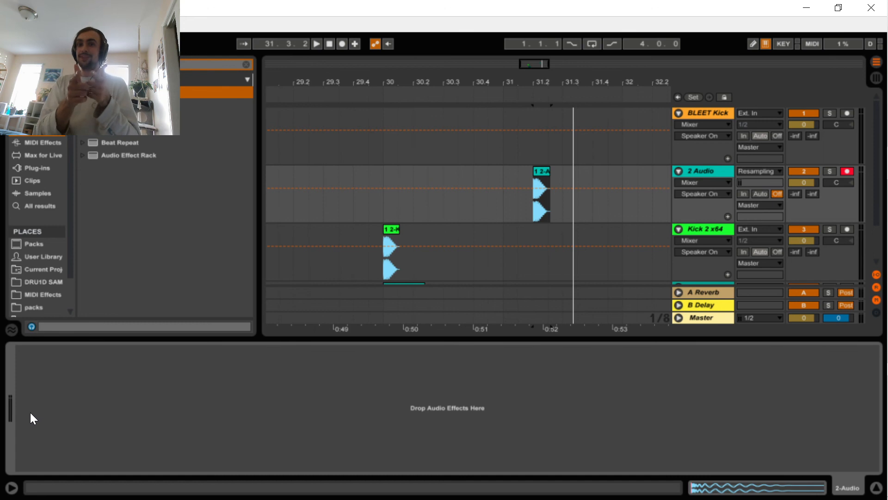
Select the kick clip at 31.2.1 on the 2 Audio track and show its waveform in Clip View
left_click(530, 184)
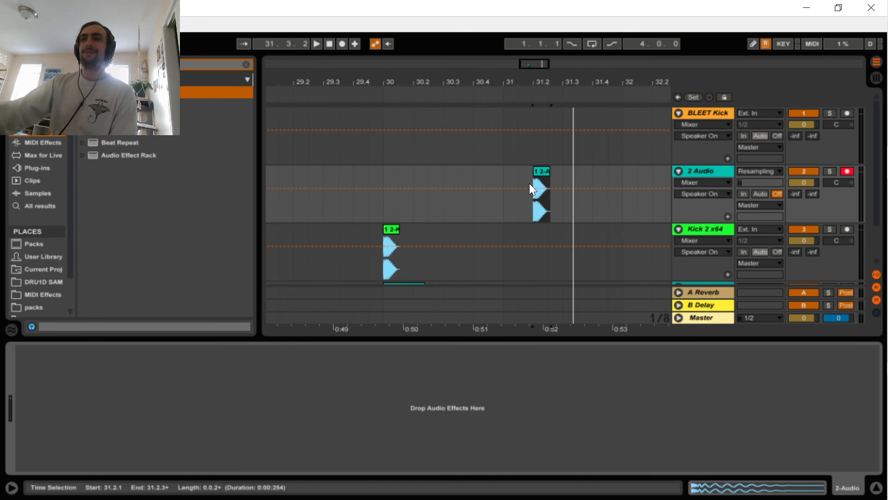
left_click(554, 168)
left_click(546, 169)
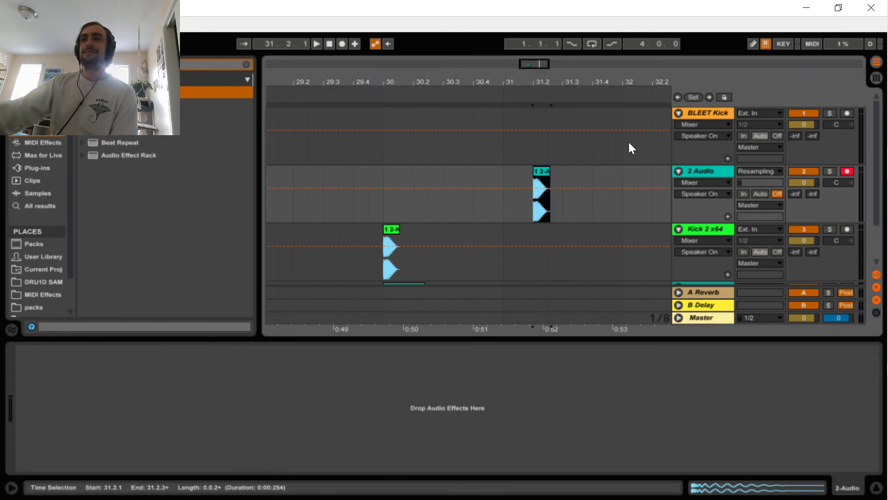
left_click(767, 486)
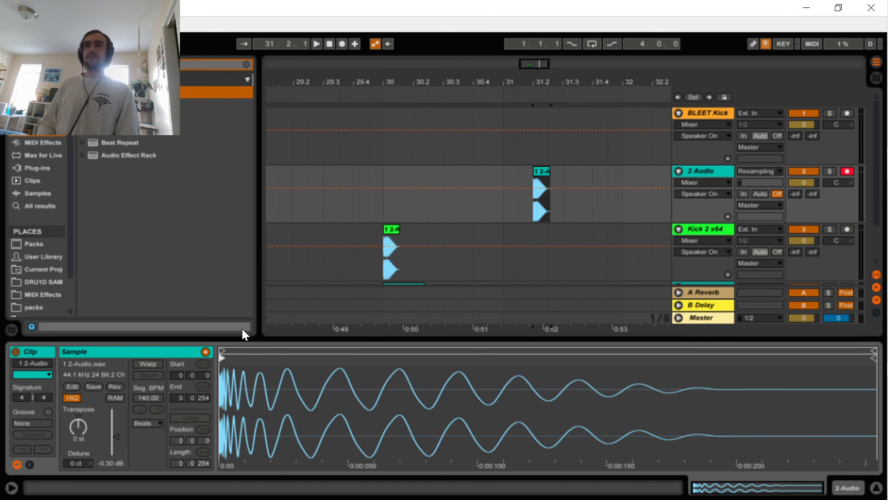
left_click(806, 8)
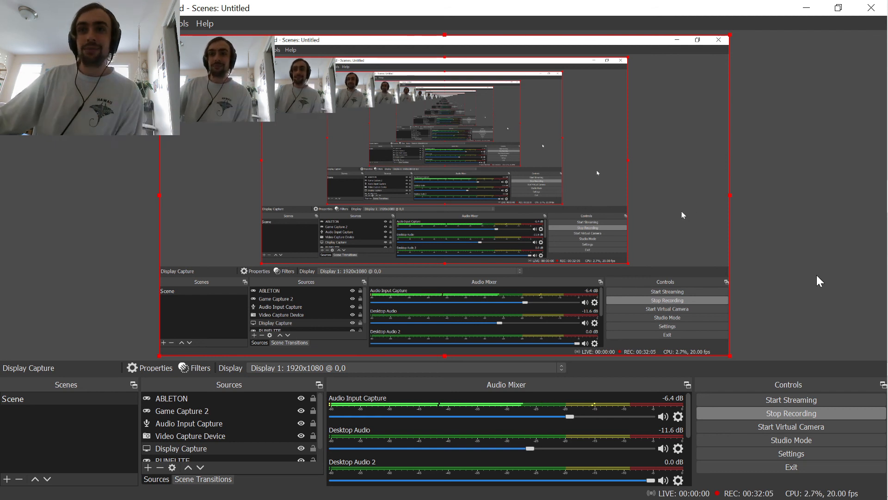
mouse_move(886, 256)
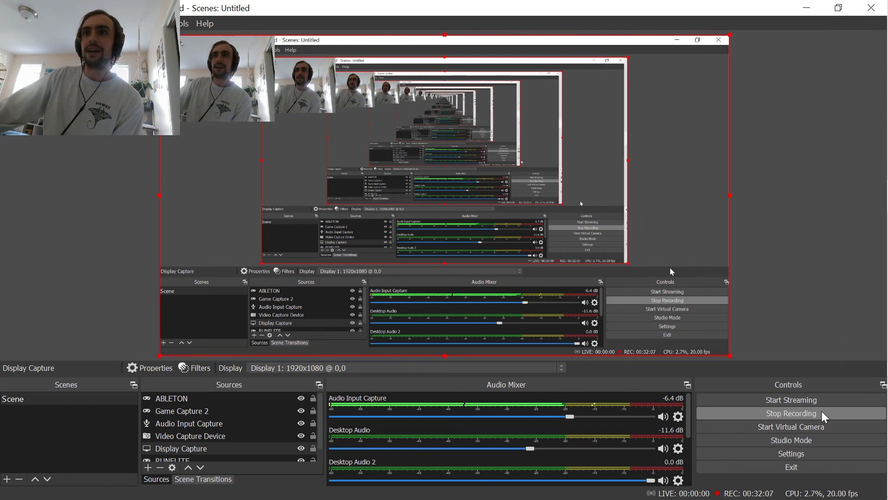